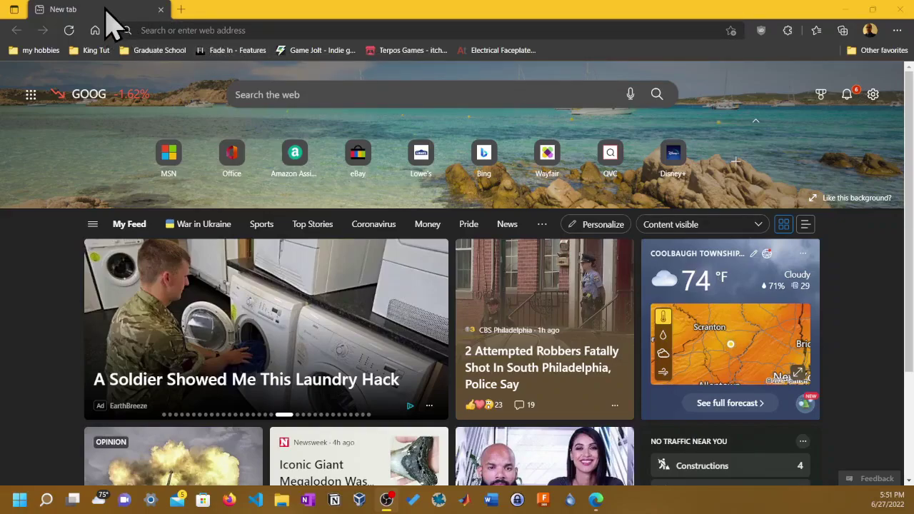
- Search the web for "old edge vs new edge" in a new tab and show the image results
left_click(179, 11)
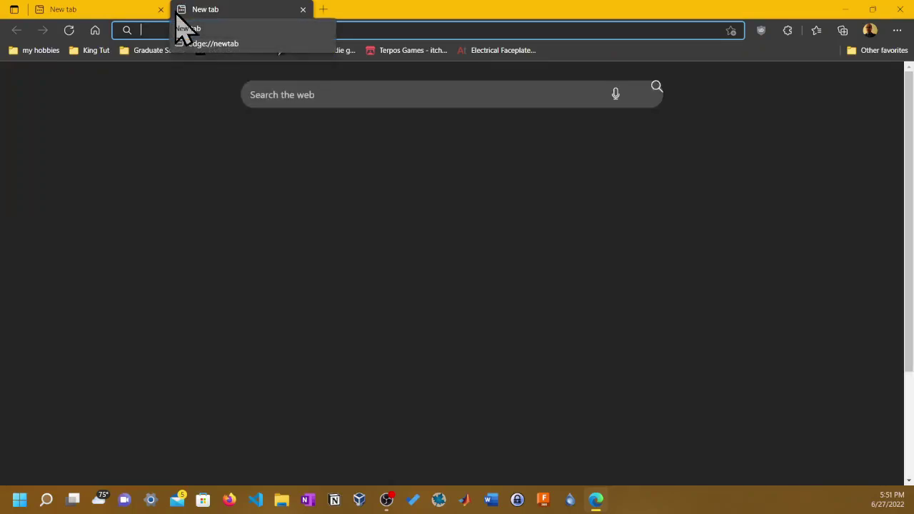
type("old edge")
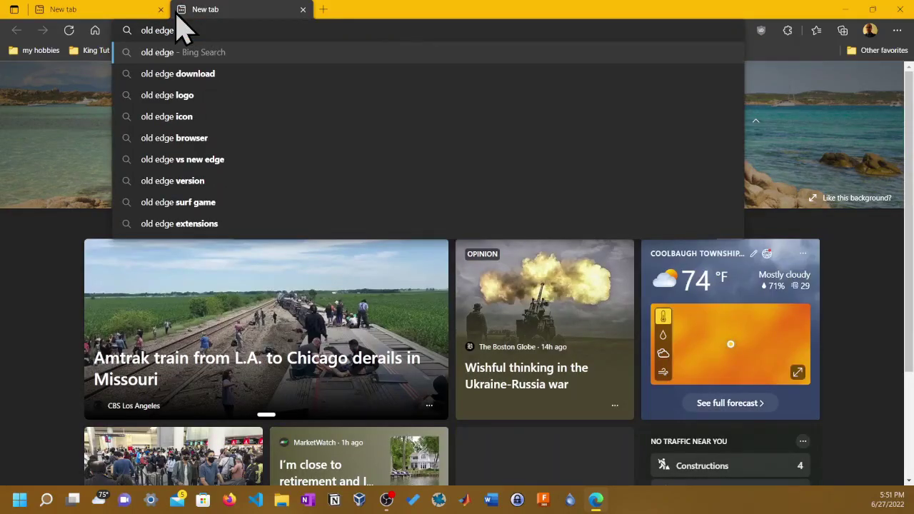
key("Down")
key("Down")
key("Down")
key("Down")
key("Down")
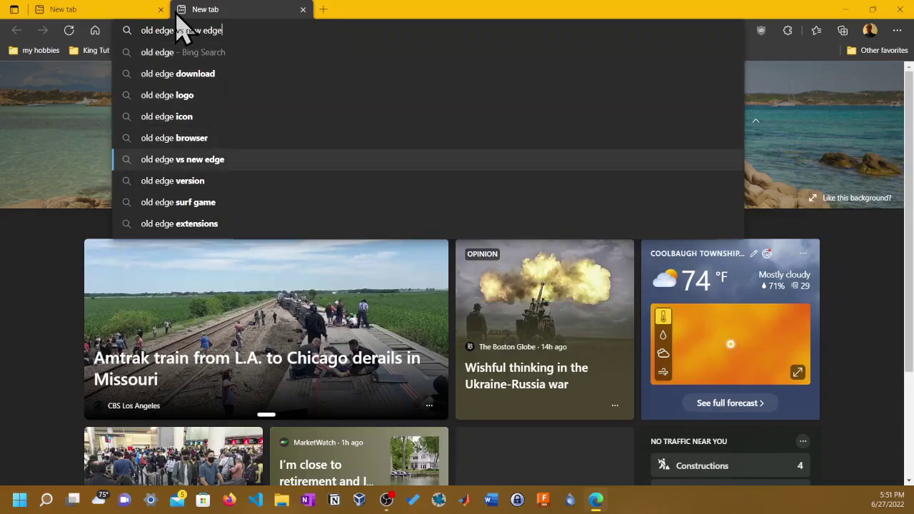
key("Return")
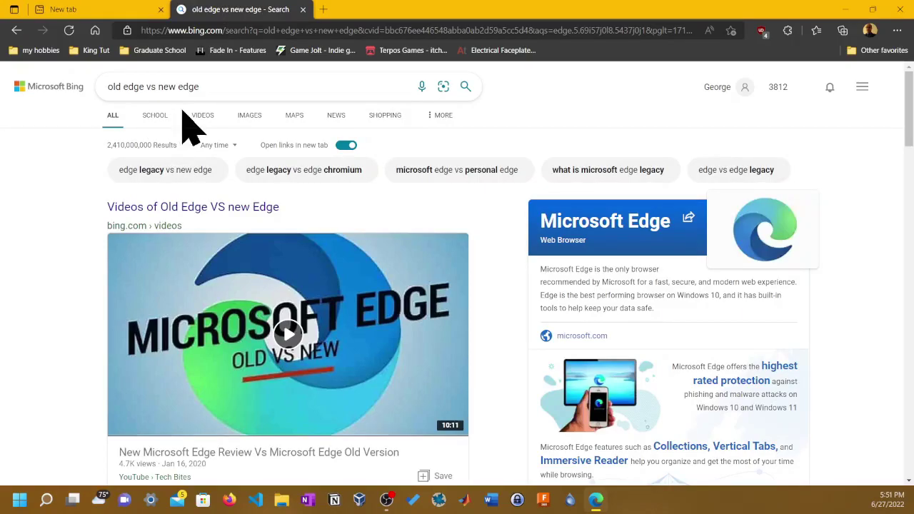
left_click(248, 118)
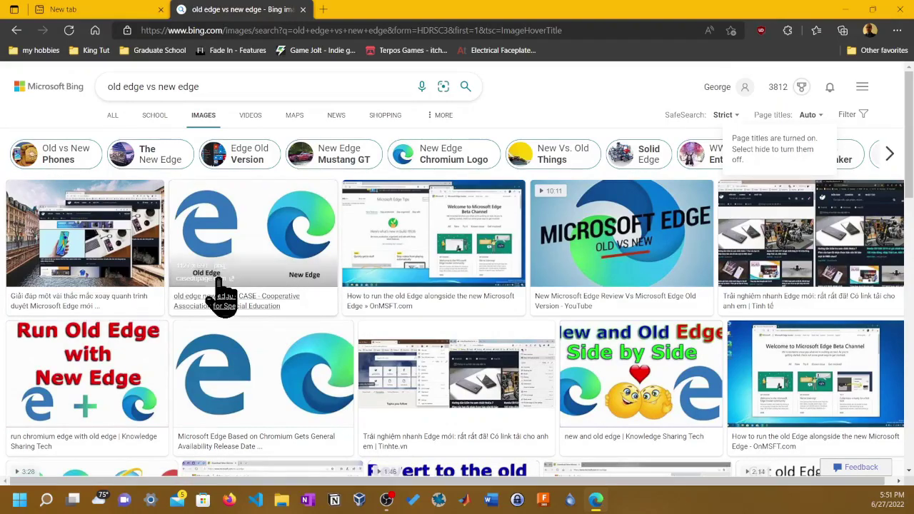
- View the enlarged old and new Edge logo comparison, the first browser screenshot and its related SharePoint image
left_click(240, 221)
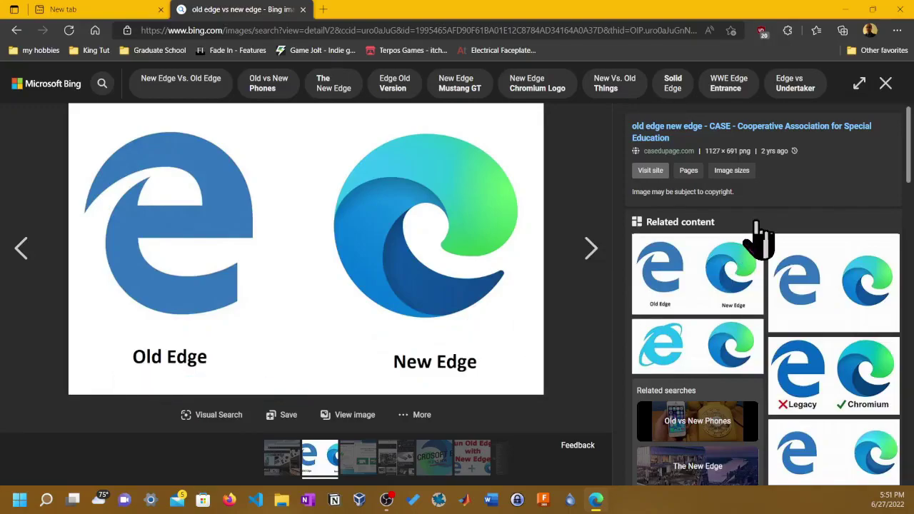
left_click(885, 84)
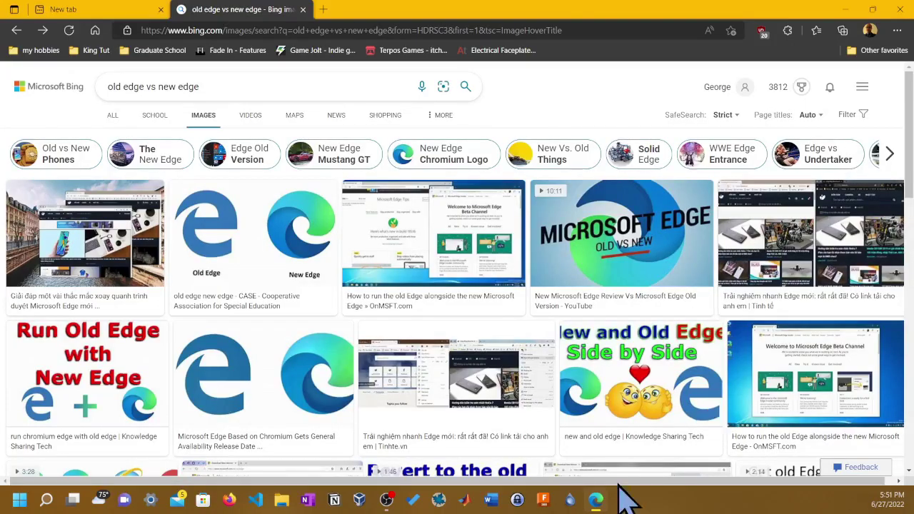
left_click(100, 240)
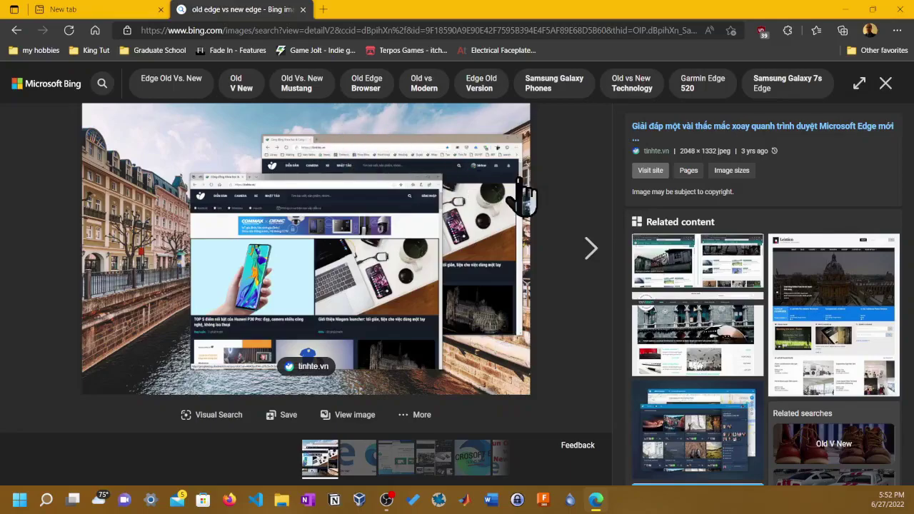
left_click(688, 247)
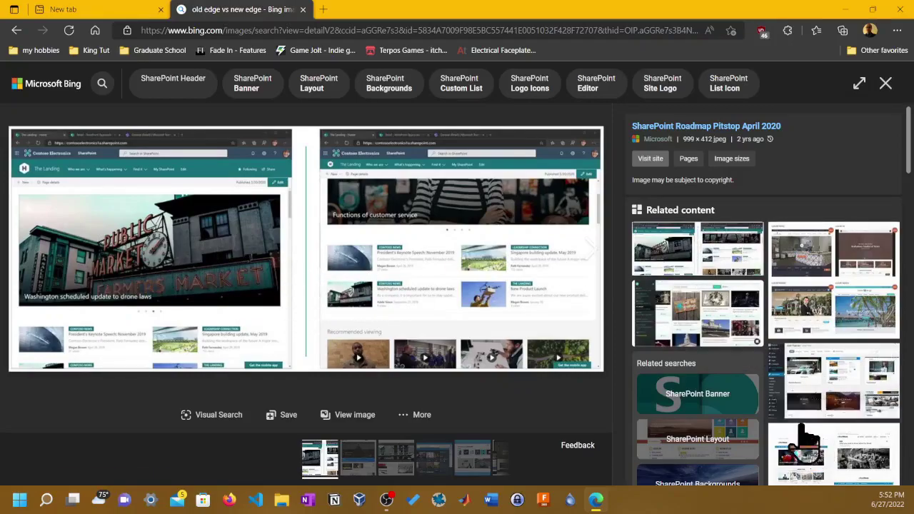
scroll(767, 385, "down", 2)
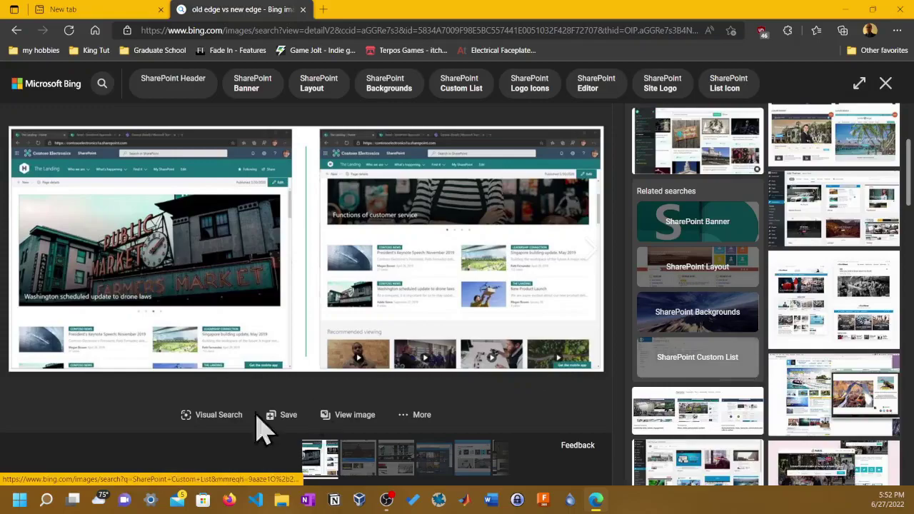
left_click(885, 84)
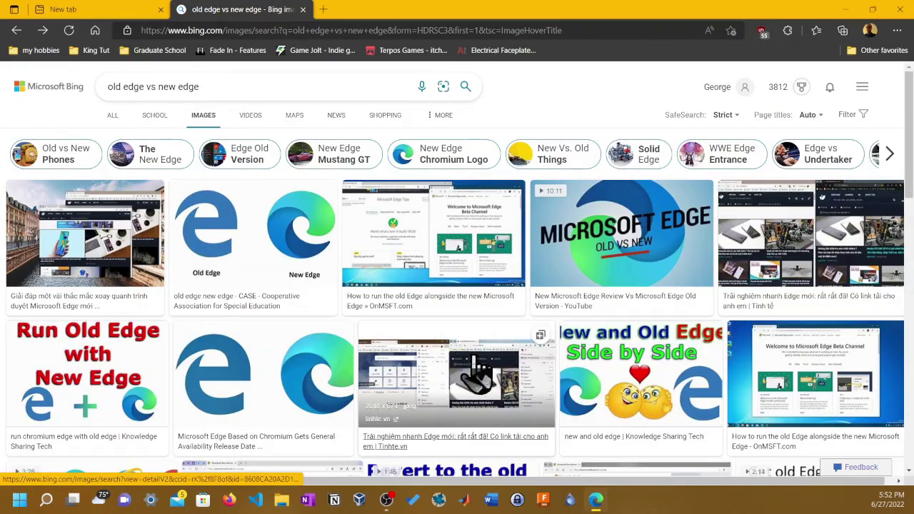
- View the side-by-side Edge menu screenshot and the "Introducing the new Microsoft Edge" image from the related Old Edge Browser search
left_click(448, 367)
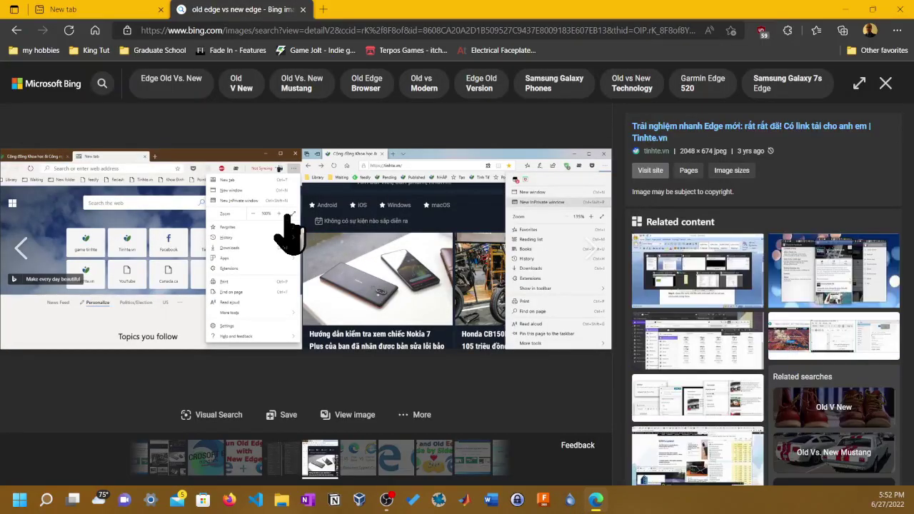
mouse_move(287, 221)
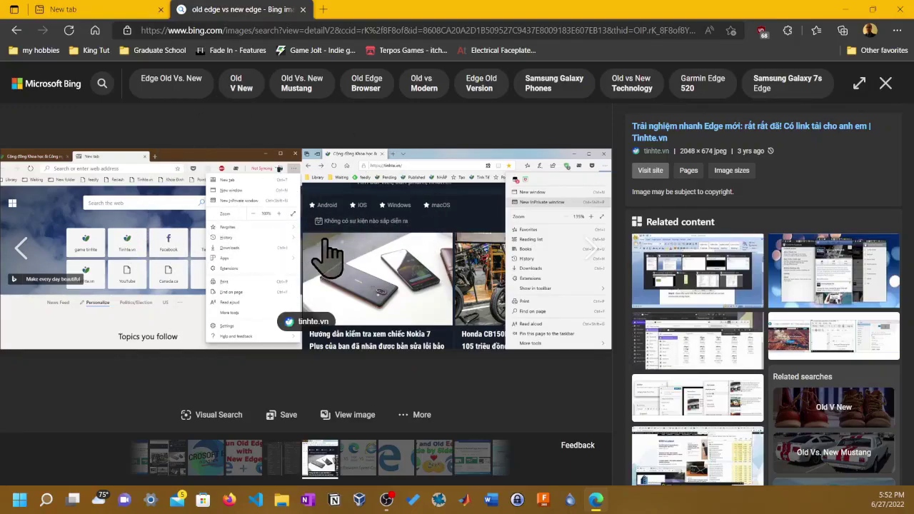
left_click(363, 84)
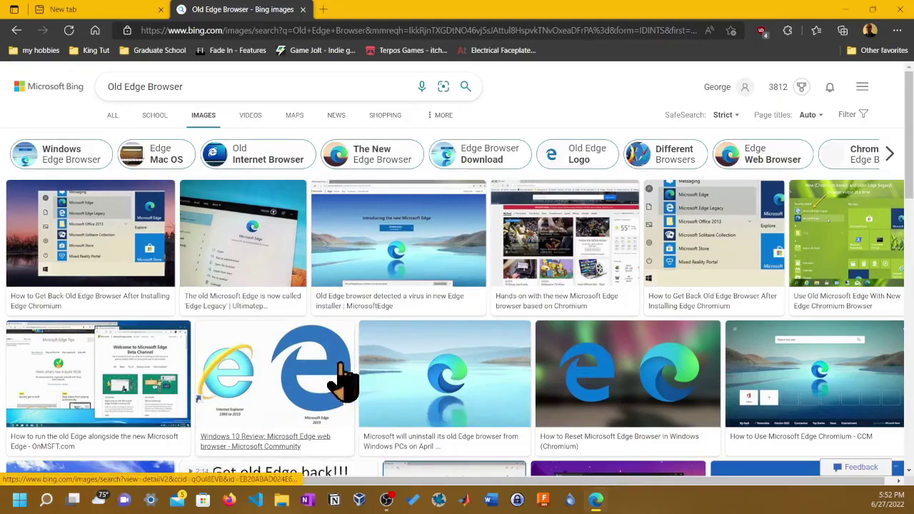
left_click(400, 261)
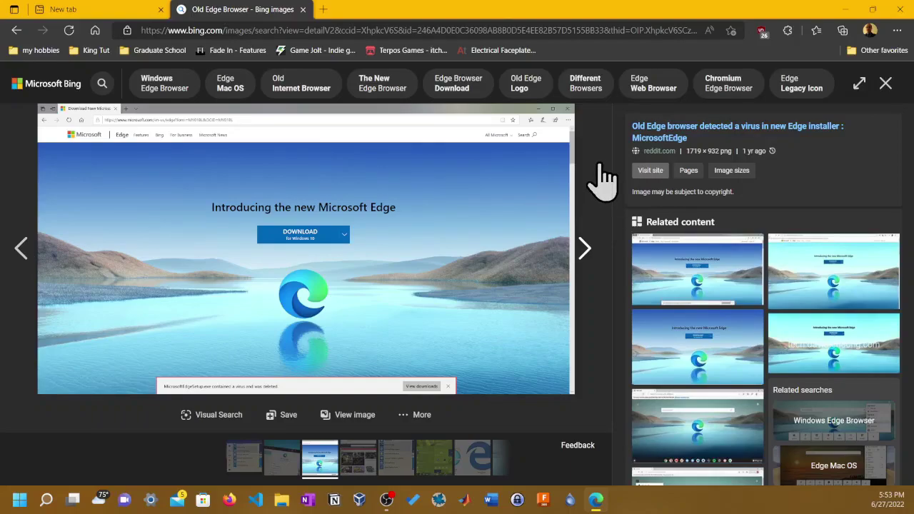
left_click(885, 84)
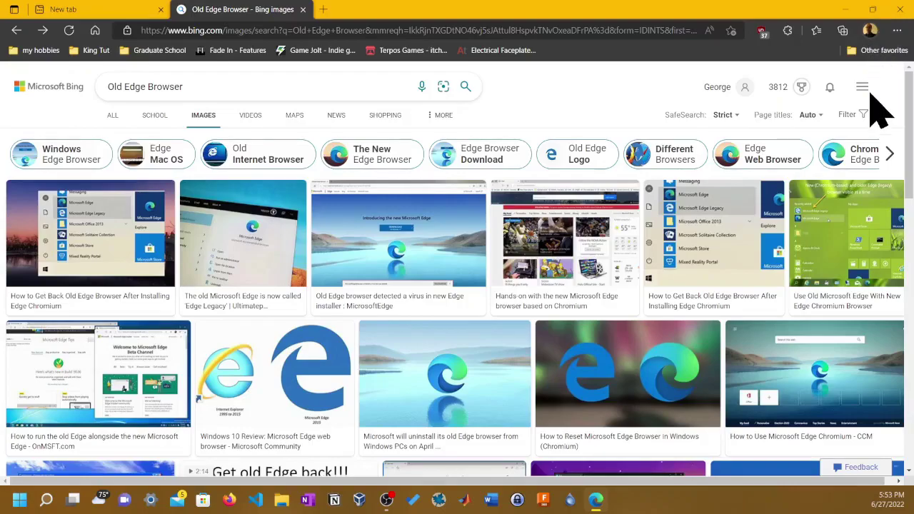
- Move the browser window around the desktop, maximize it again and close the Settings tab
left_click_drag(749, 13, 751, 513)
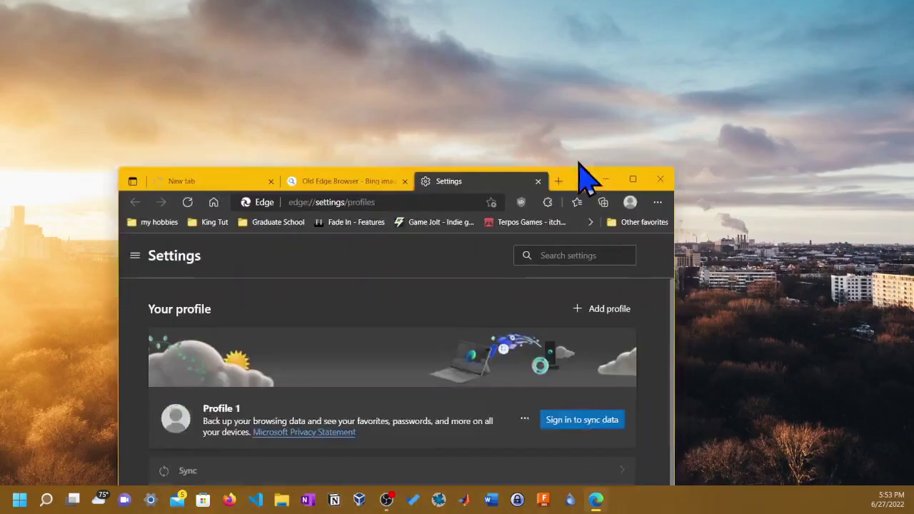
left_click_drag(586, 180, 651, 5)
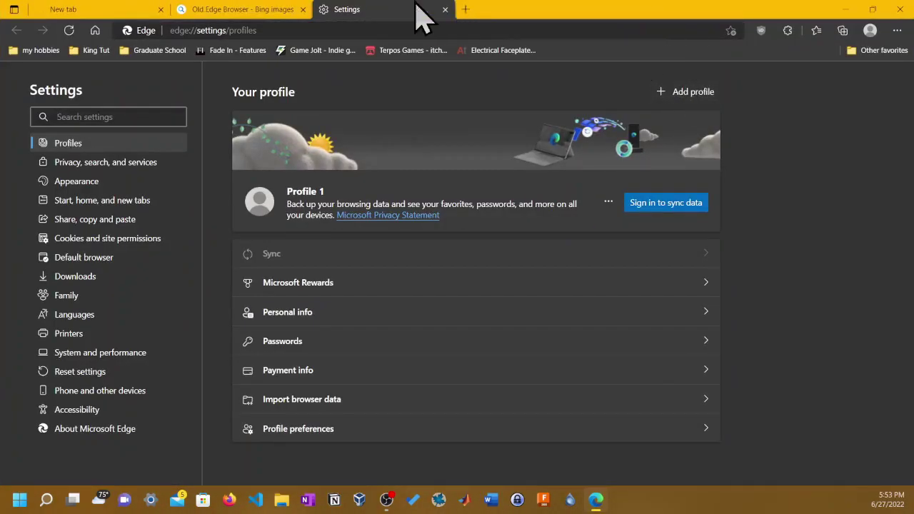
left_click(444, 9)
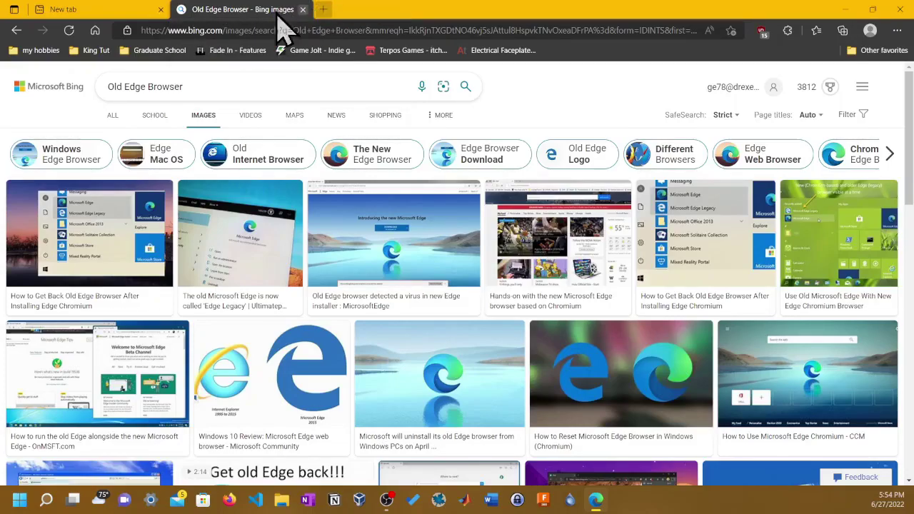
- Look through the news feed on a new tab page and close that tab
left_click(324, 9)
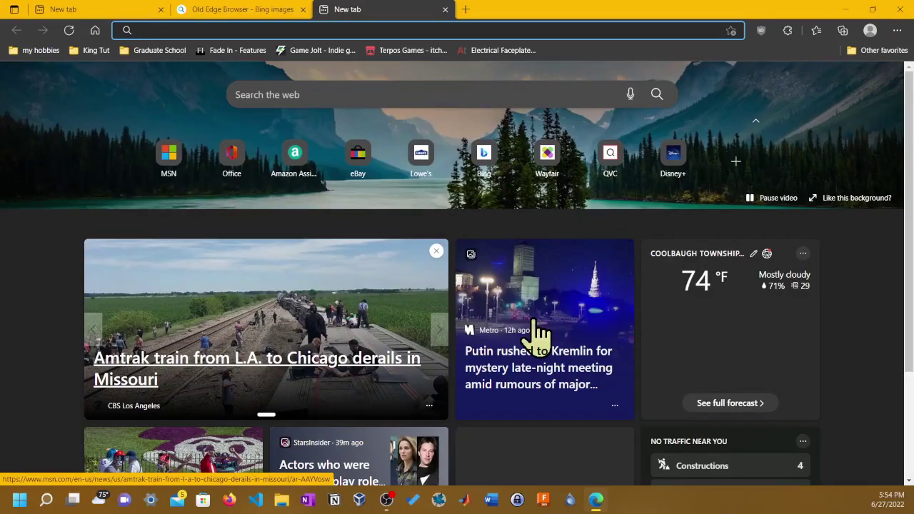
scroll(539, 335, "down", 5)
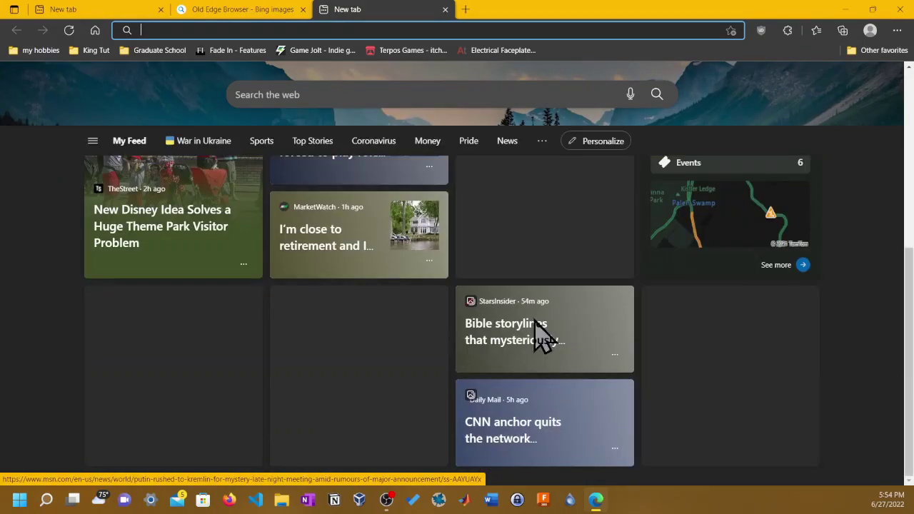
scroll(539, 336, "down", 2)
scroll(538, 335, "down", 2)
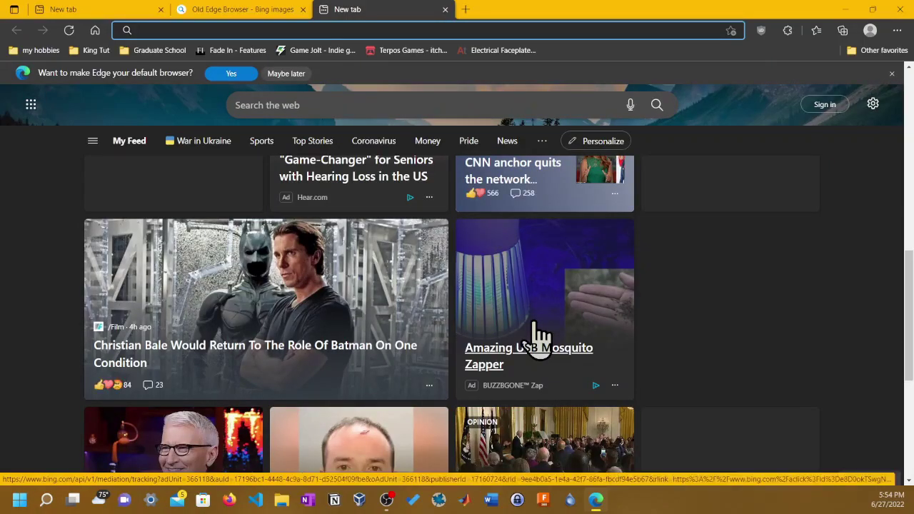
scroll(282, 282, "down", 2)
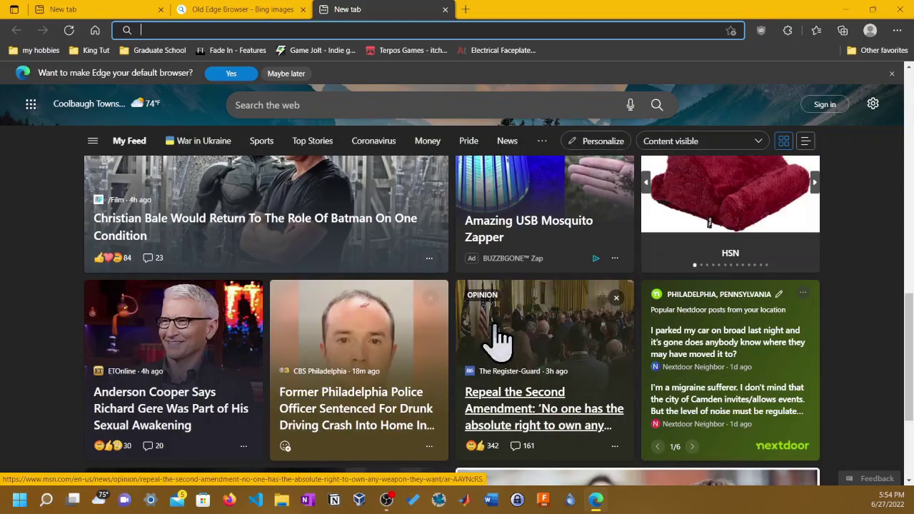
scroll(500, 335, "down", 6)
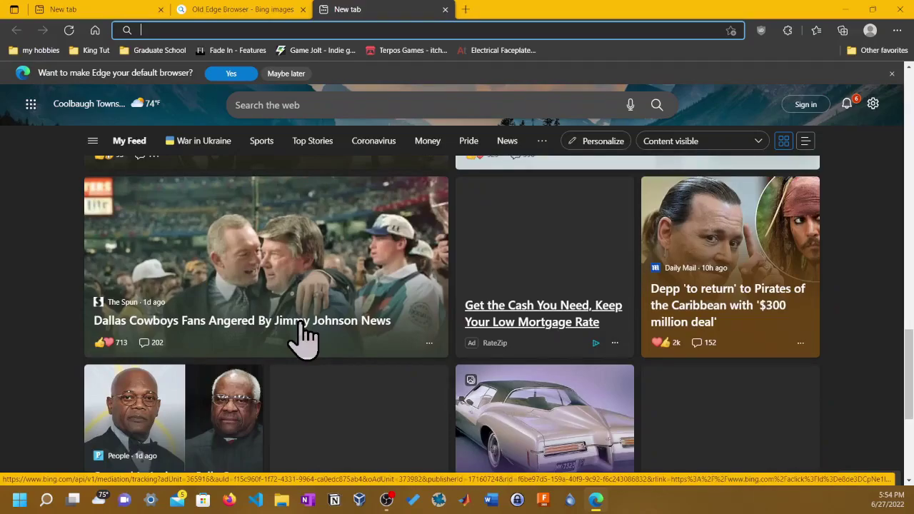
scroll(8, 316, "down", 5)
scroll(17, 317, "down", 4)
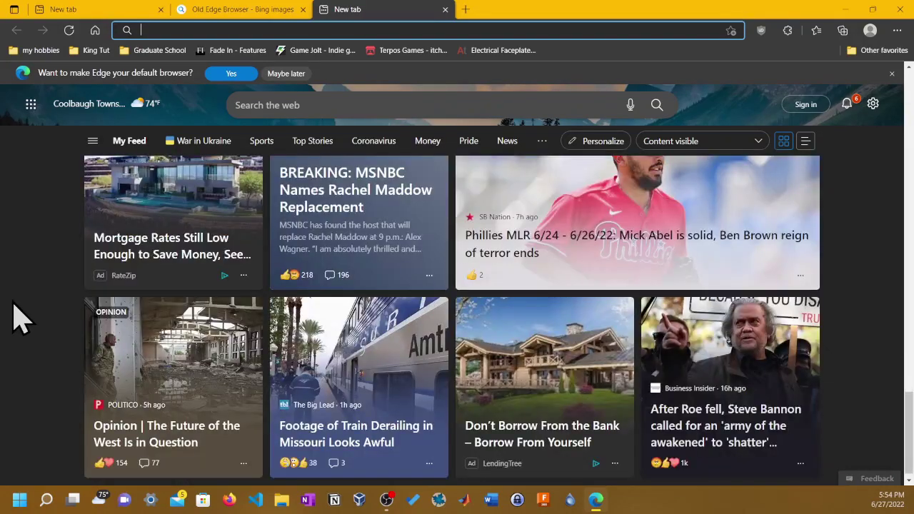
scroll(17, 316, "down", 5)
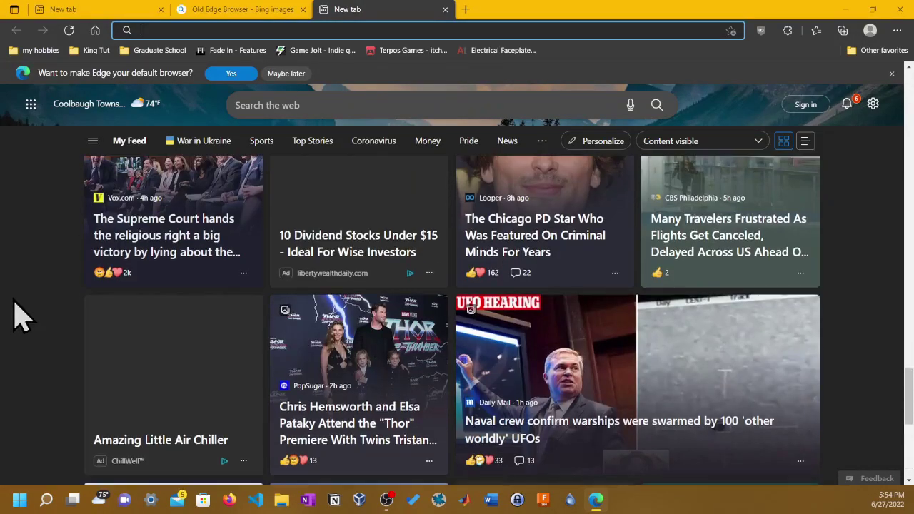
scroll(17, 316, "down", 4)
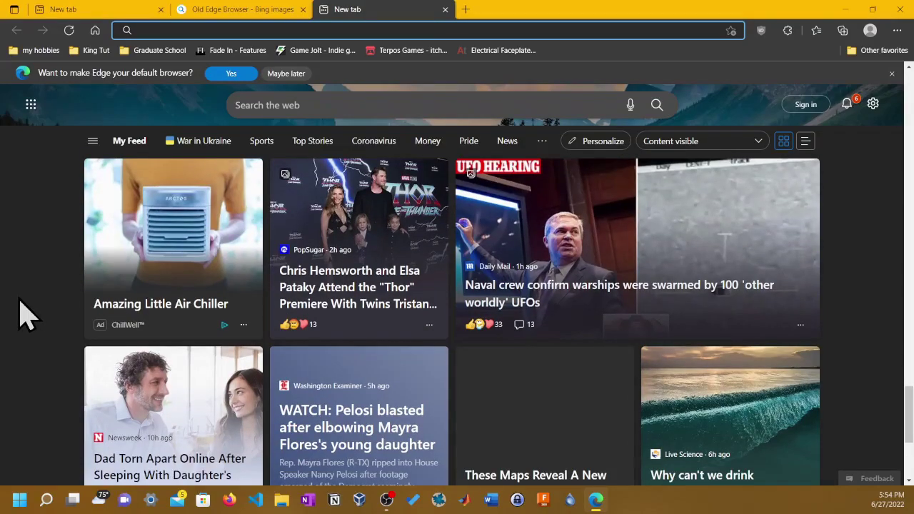
scroll(17, 316, "down", 3)
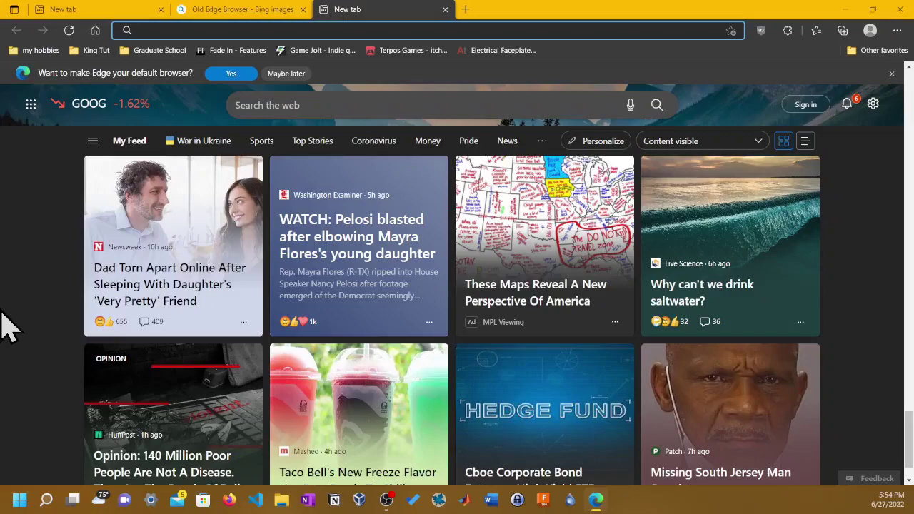
left_click(444, 10)
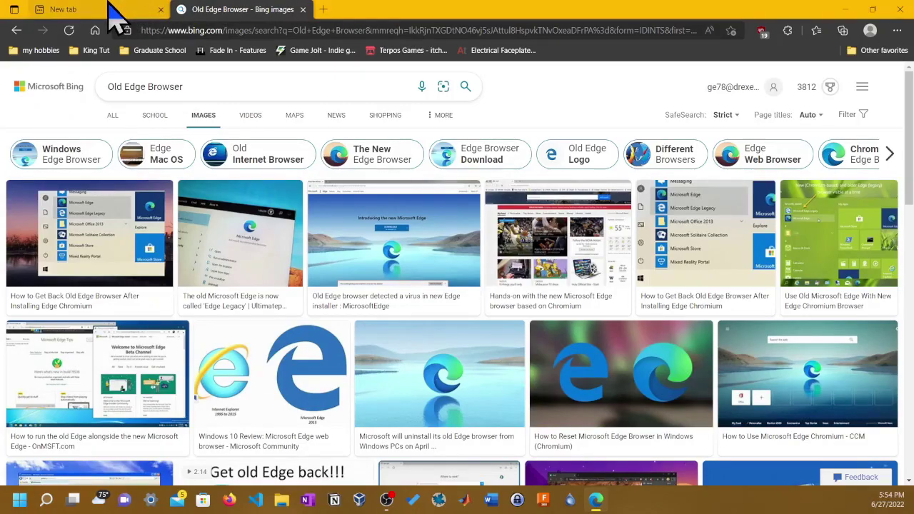
- Place the Old Edge Browser image results tab before the New tab page and open the MSN quick link in another tab
left_click(114, 14)
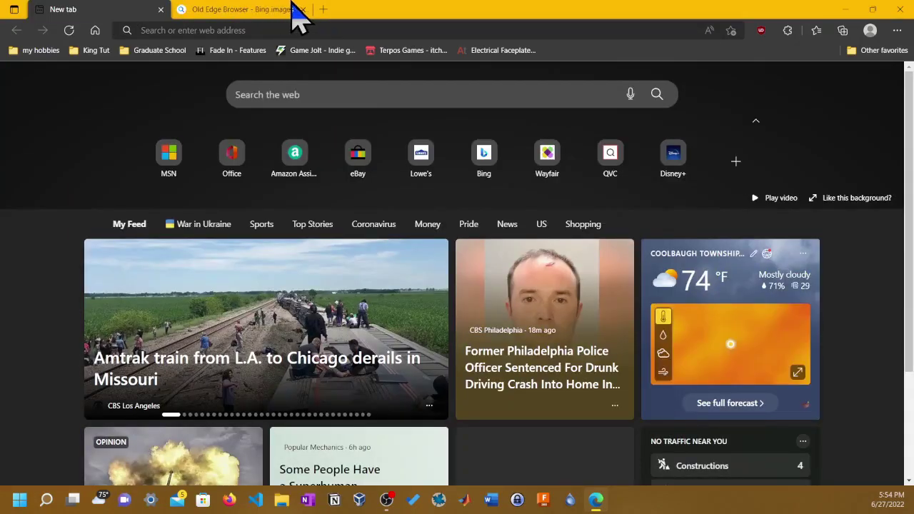
left_click_drag(295, 10, 25, 10)
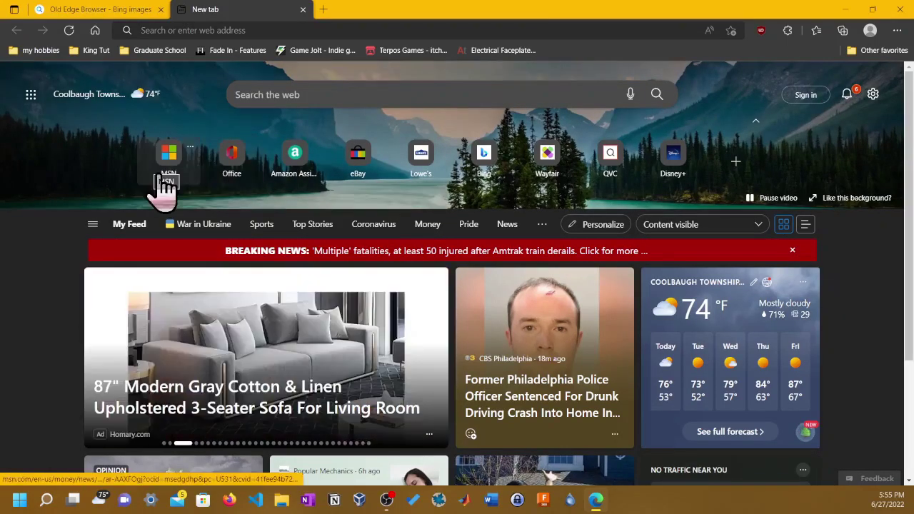
right_click(176, 164)
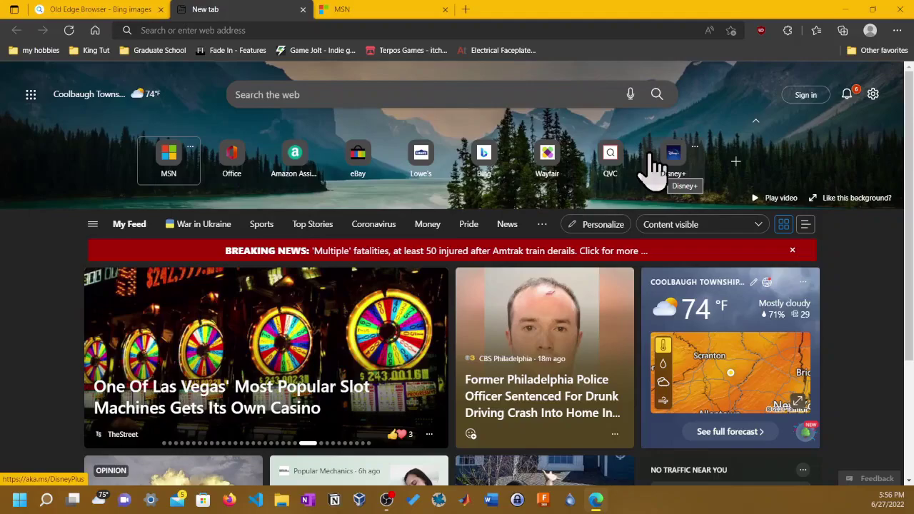
- Add a website named "google" to the quick links on the new tab page
left_click(729, 169)
type("google")
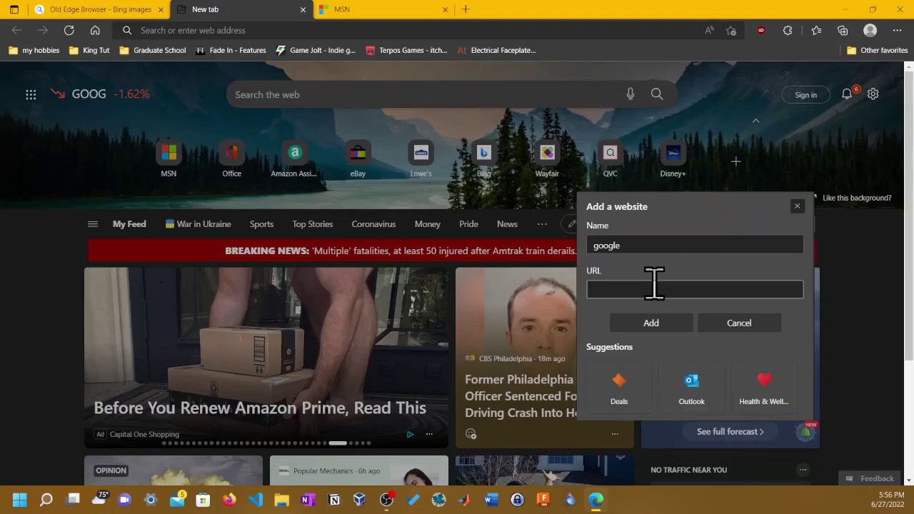
key("Return")
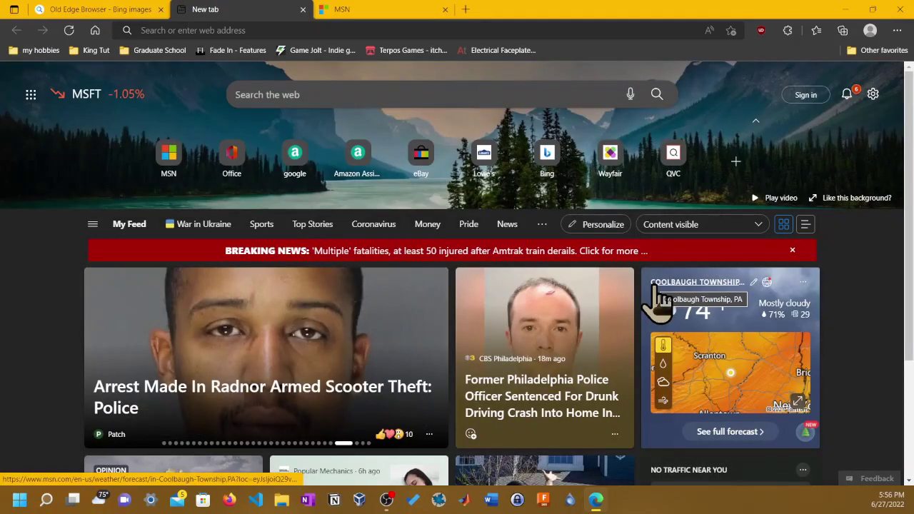
- Reload the new tab page and remove the QVC, Kohl's, Nordstrom, The Home Depot and Walmart quick links
left_click(732, 163)
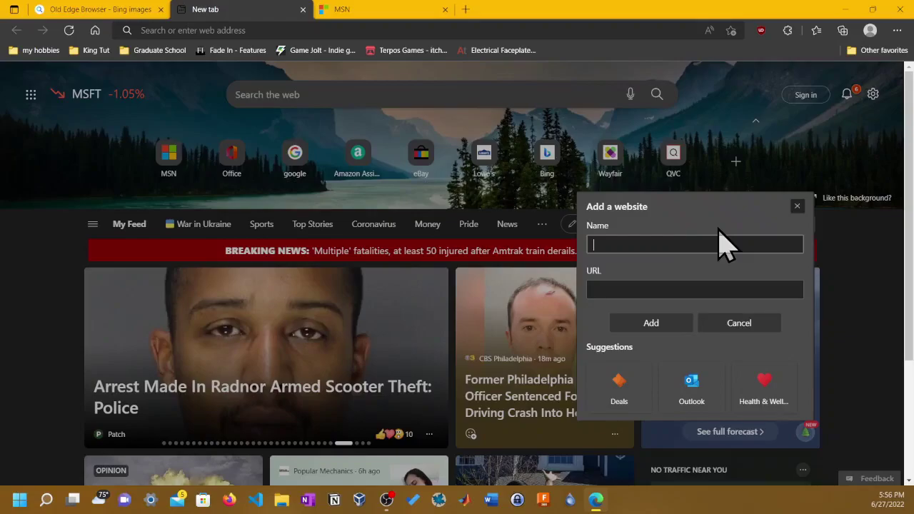
left_click(69, 30)
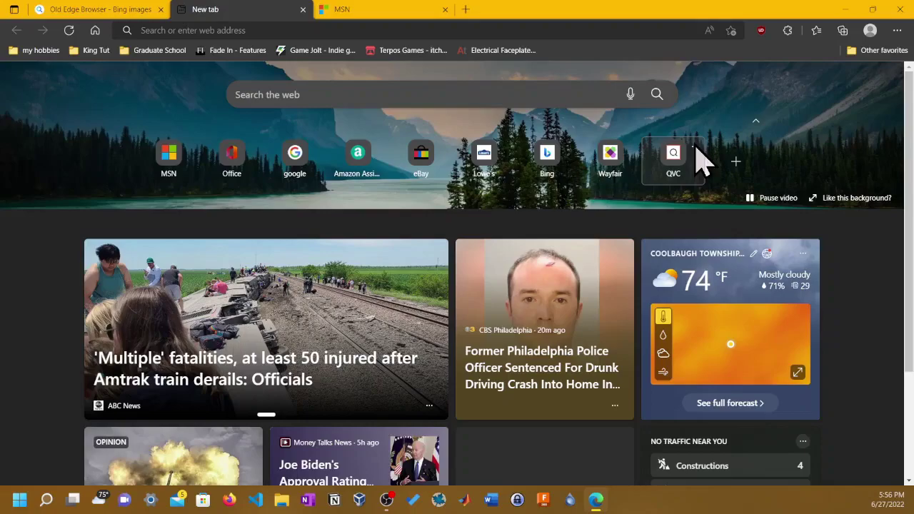
left_click(696, 148)
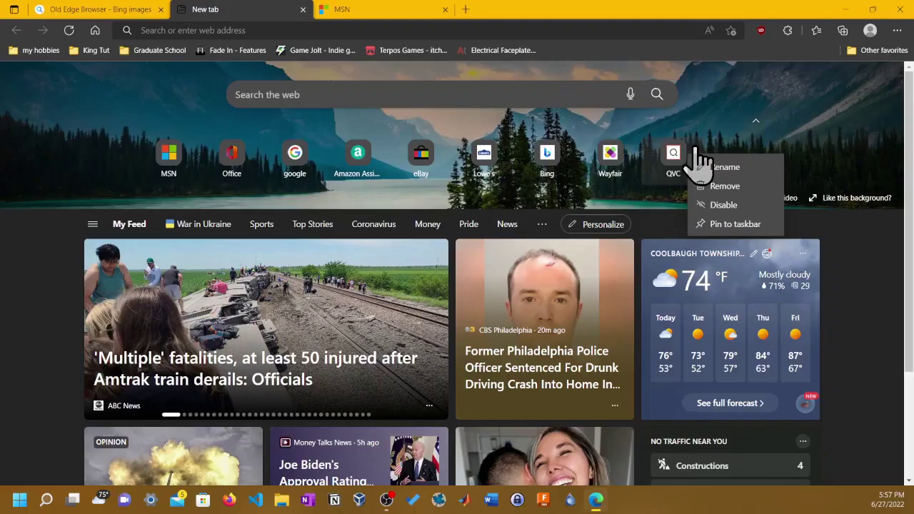
left_click(723, 186)
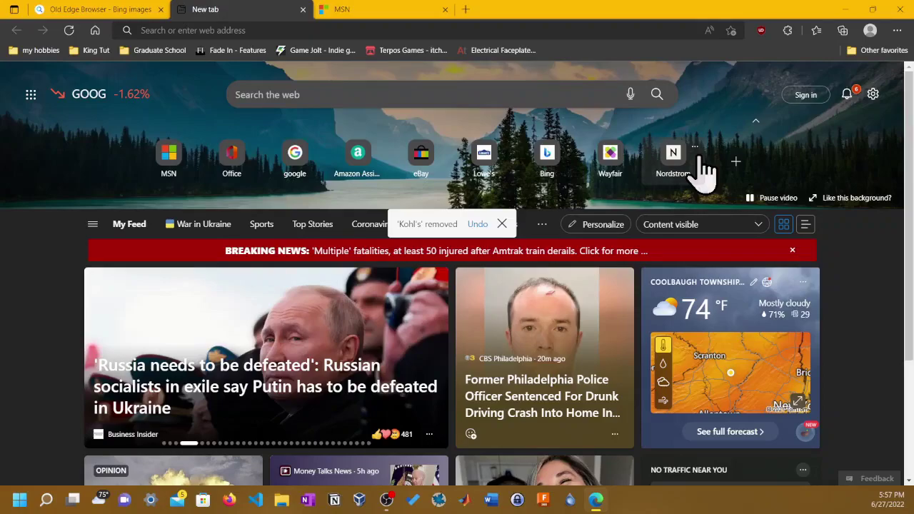
left_click(694, 147)
left_click(722, 186)
left_click(695, 146)
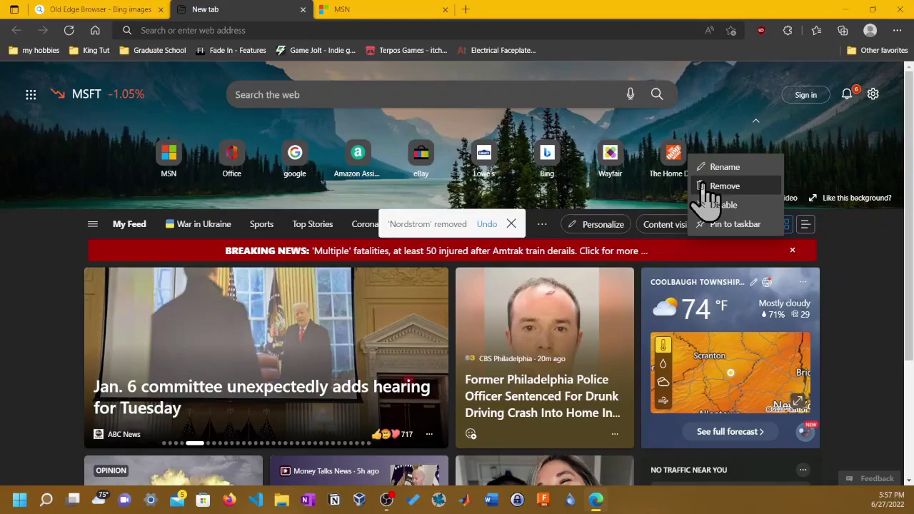
left_click(707, 186)
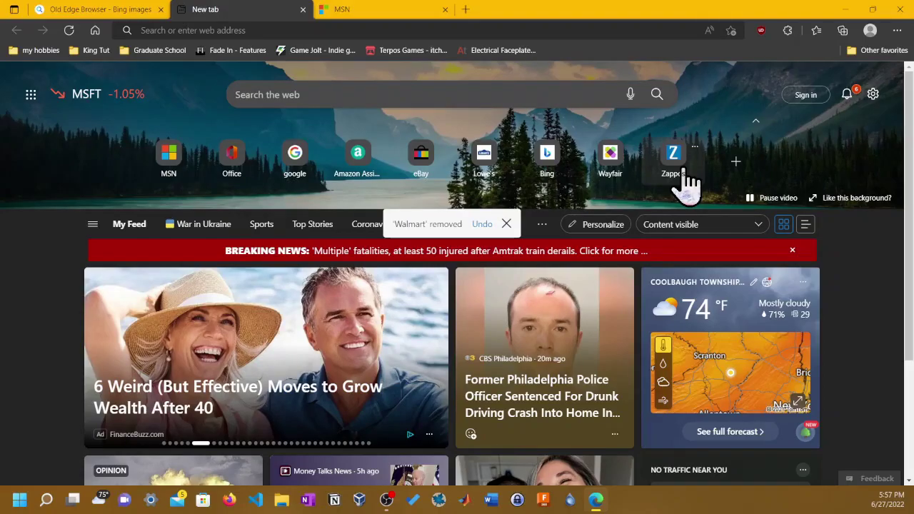
- Close the MSN news article and stock watchlist tabs, and switch the new tab page's feed to the Headings only layout
left_click(683, 177)
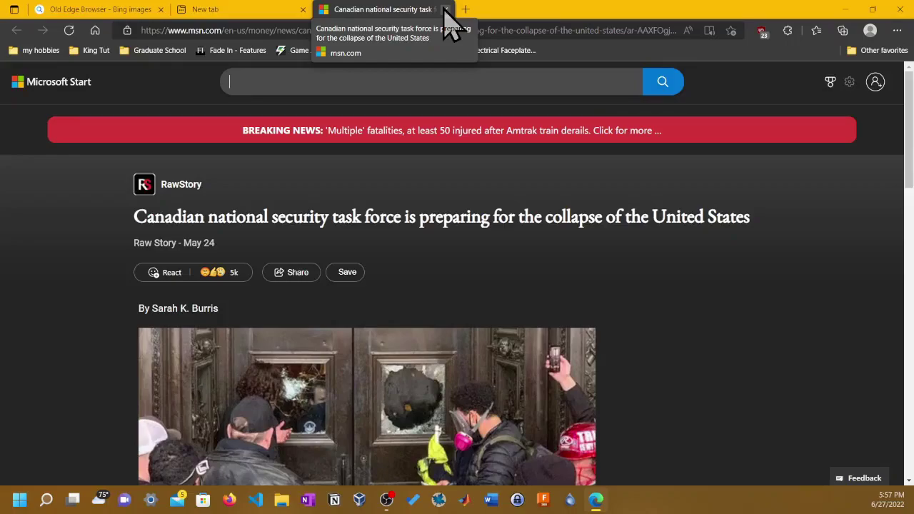
left_click(444, 9)
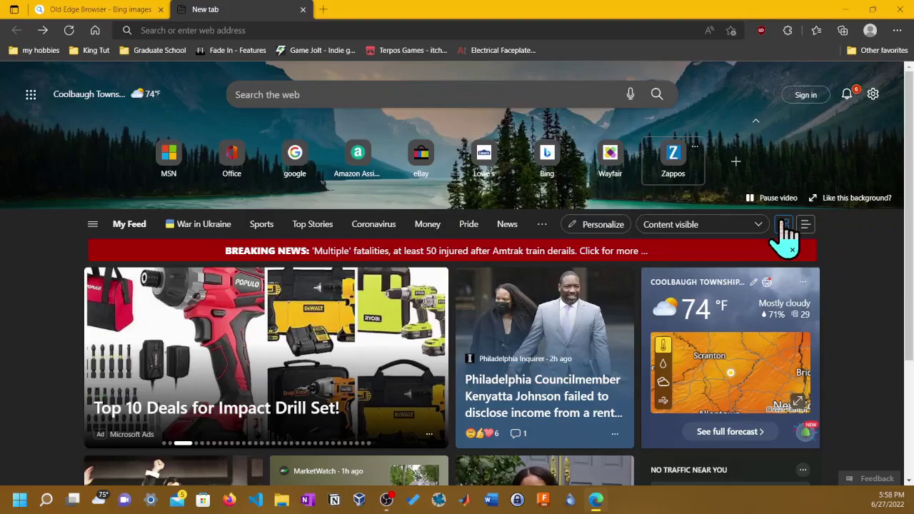
left_click(783, 226)
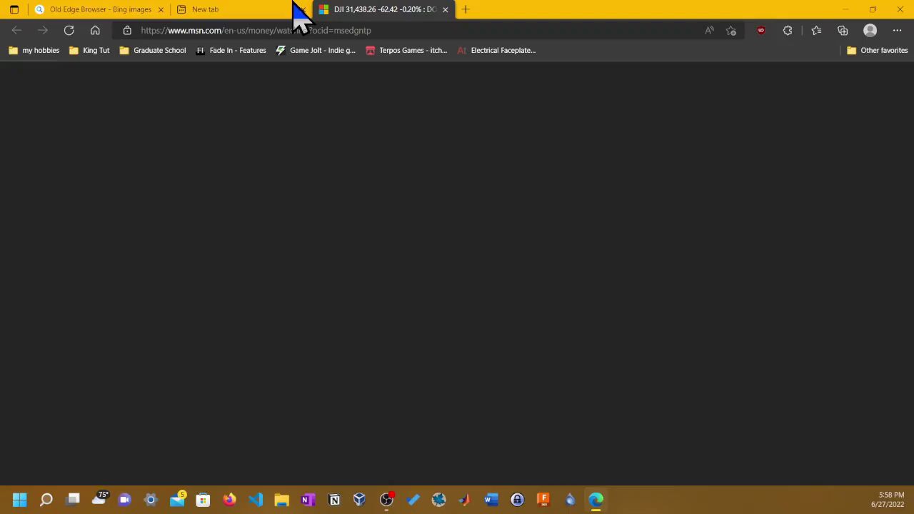
key("ctrl+w")
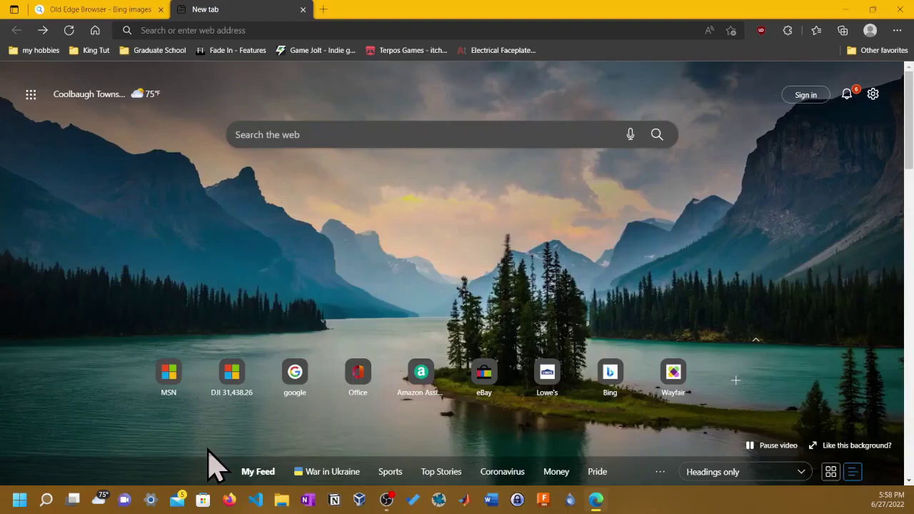
- Go to google.com and decline the recommendation to switch to Chrome
left_click(188, 30)
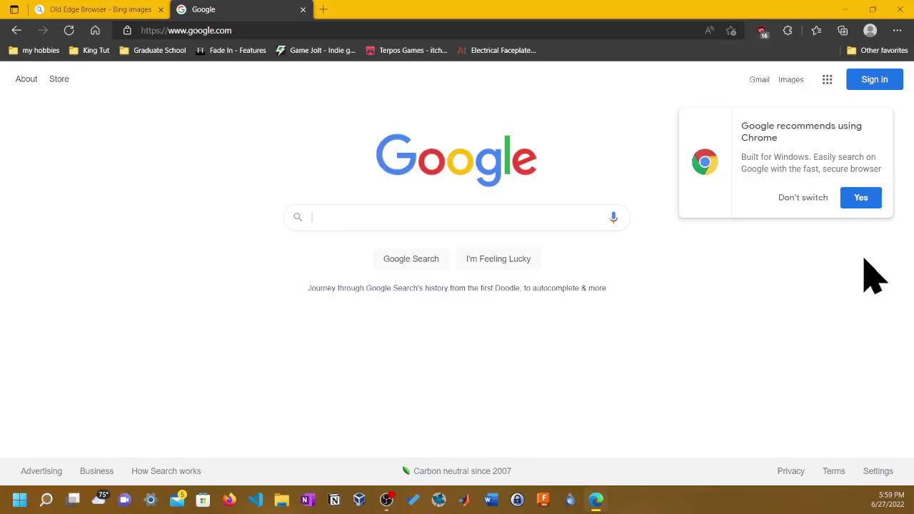
left_click(803, 199)
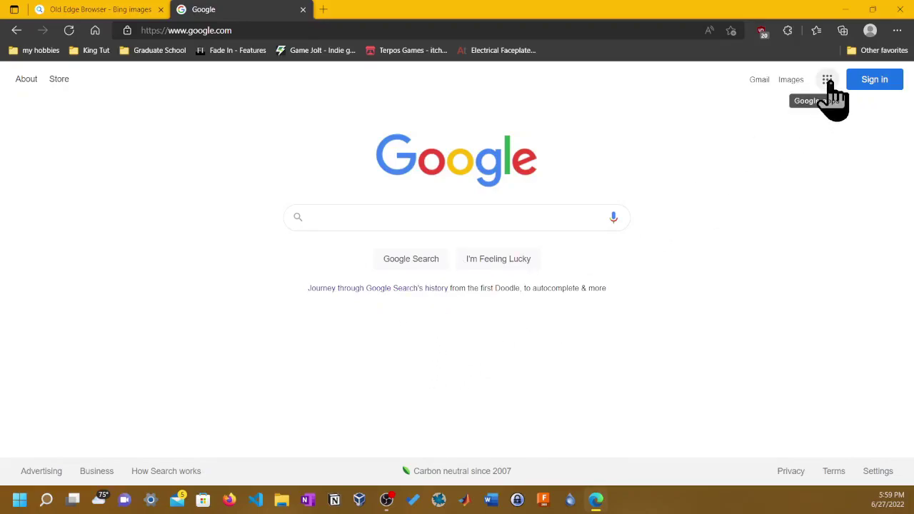
- Search Google for "king tut youtube tutorial"
left_click(533, 211)
left_click(533, 213)
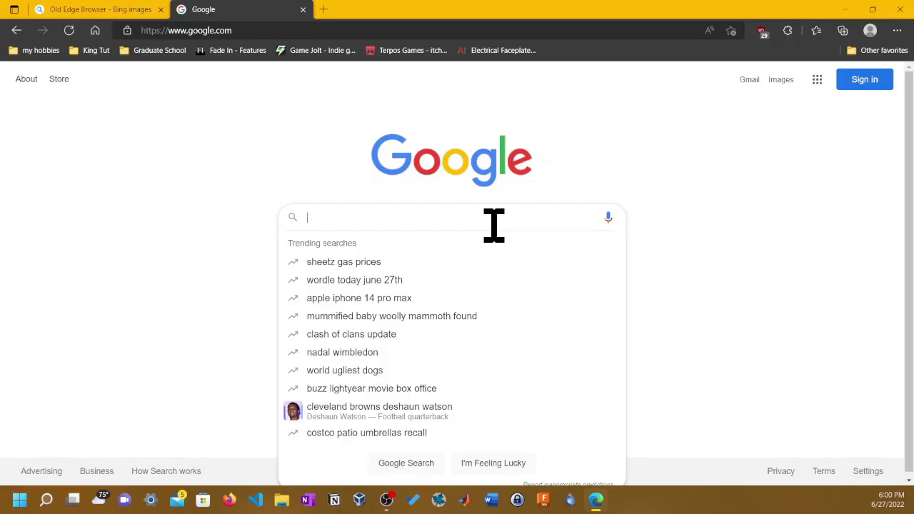
type("king")
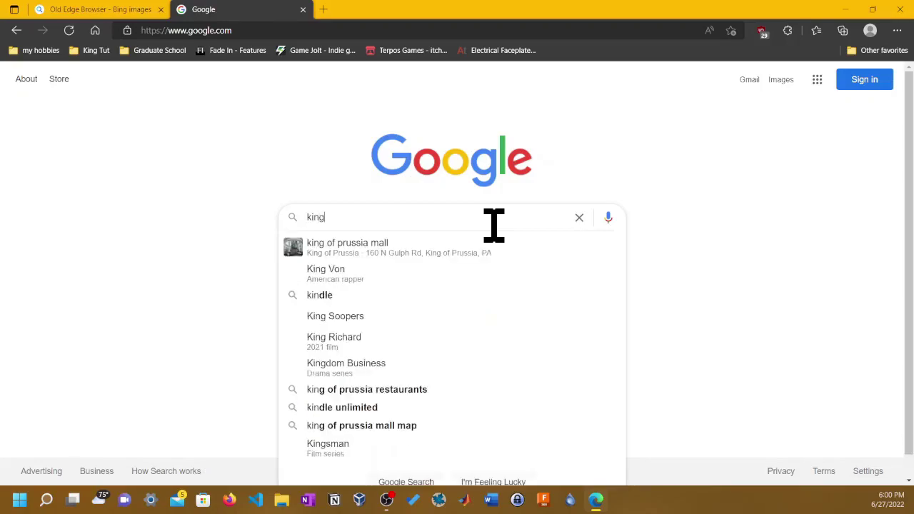
type(" tut youtube")
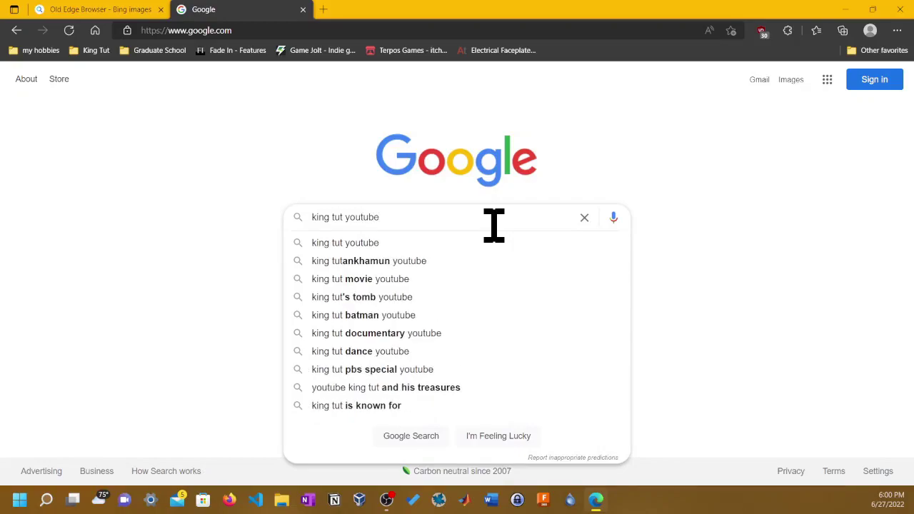
type(" tutorial")
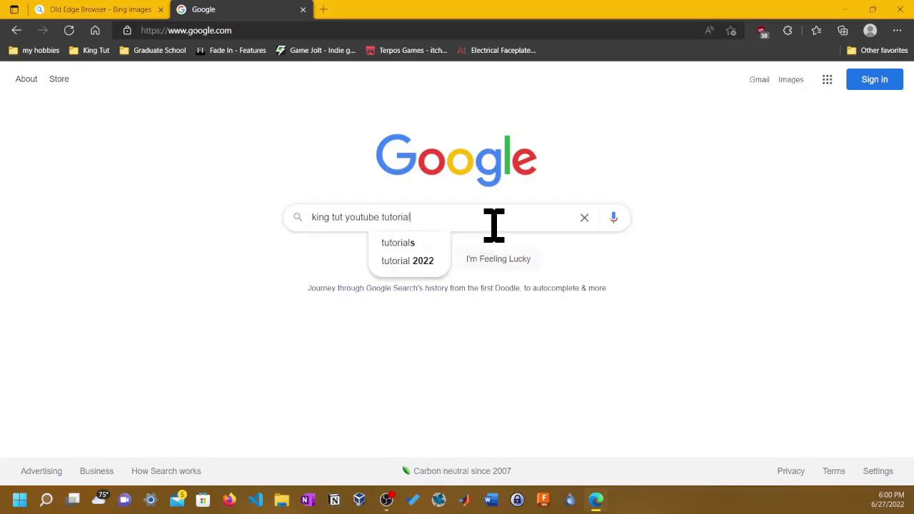
key("Return")
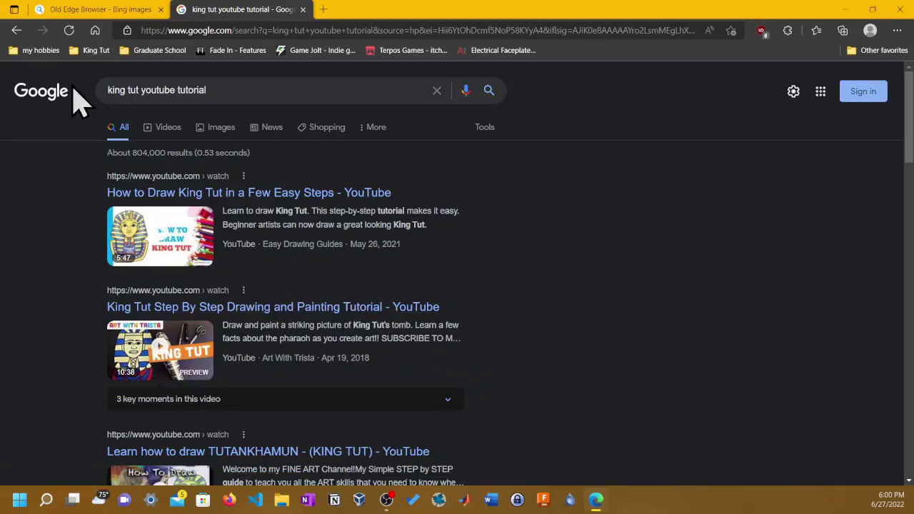
- Return to the Google home page, declining the sign-in offer, and search for the suggested "how install linux on chromebook"
left_click(54, 100)
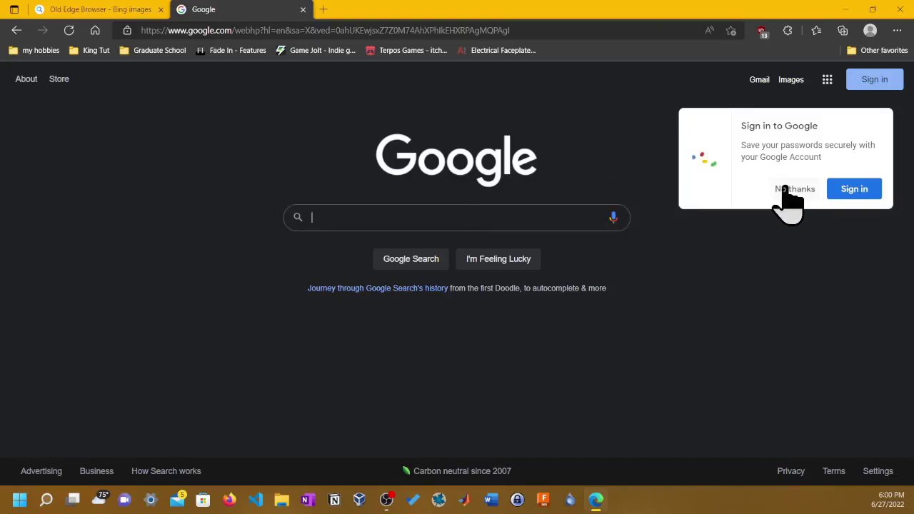
left_click(778, 189)
left_click(430, 217)
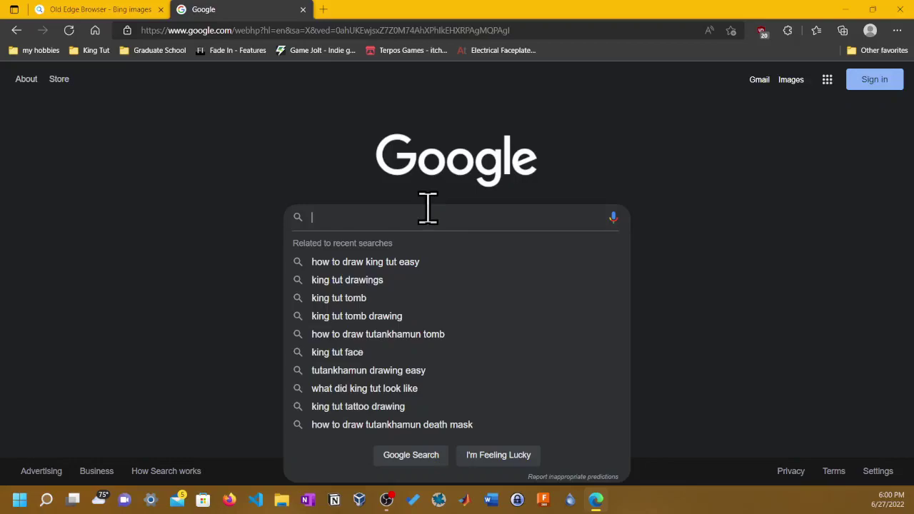
type("h")
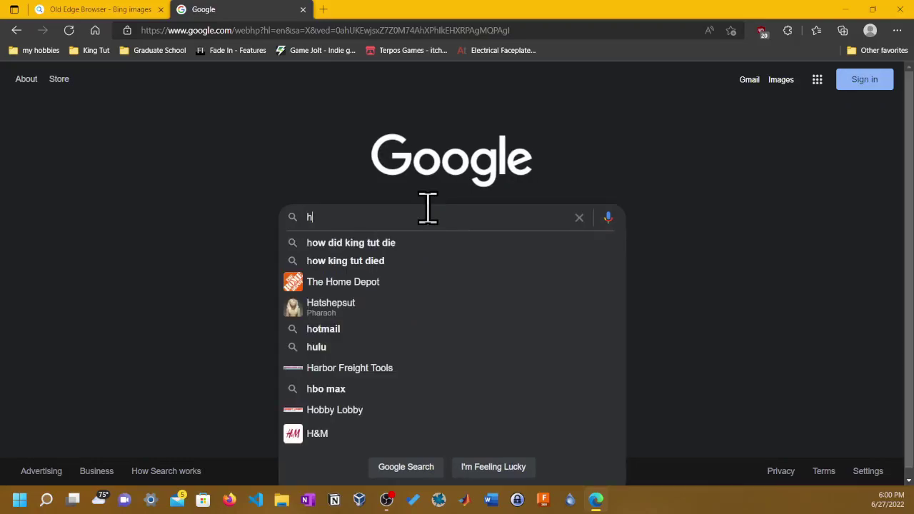
type("ow install")
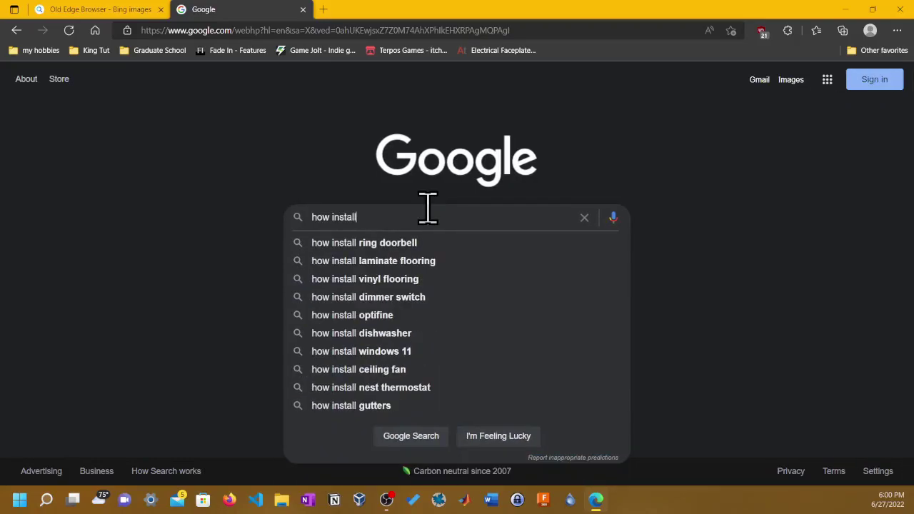
type(" linux")
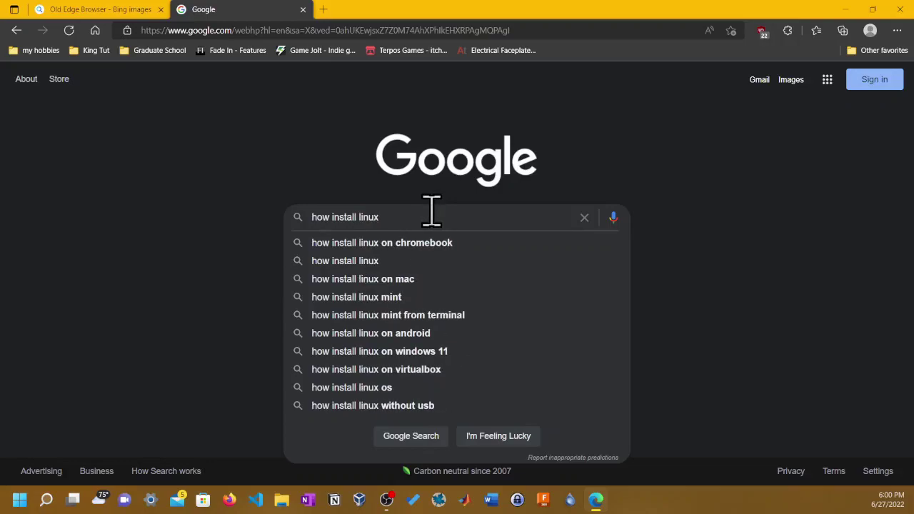
key("Down")
key("Return")
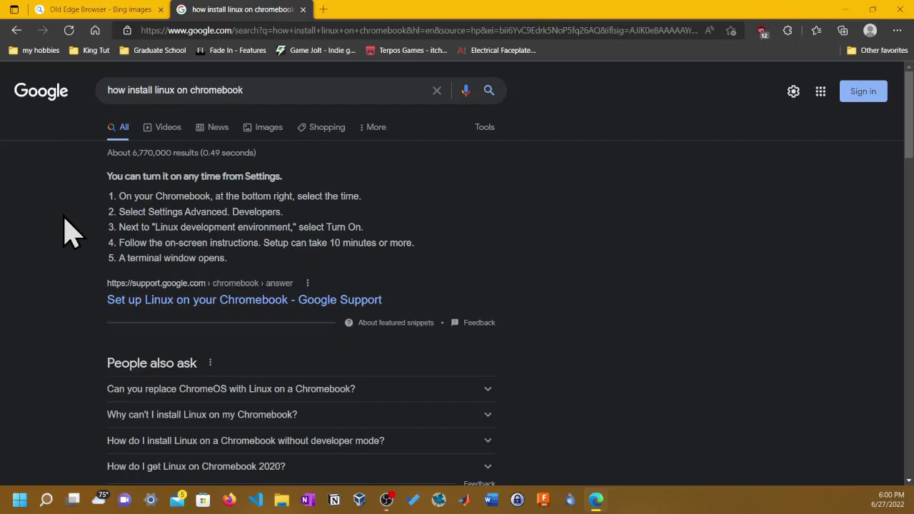
- Open Ubuntu's "Install Ubuntu on a Chromebook" tutorial from the search results and accept all of the site's trackers
scroll(80, 270, "down", 3)
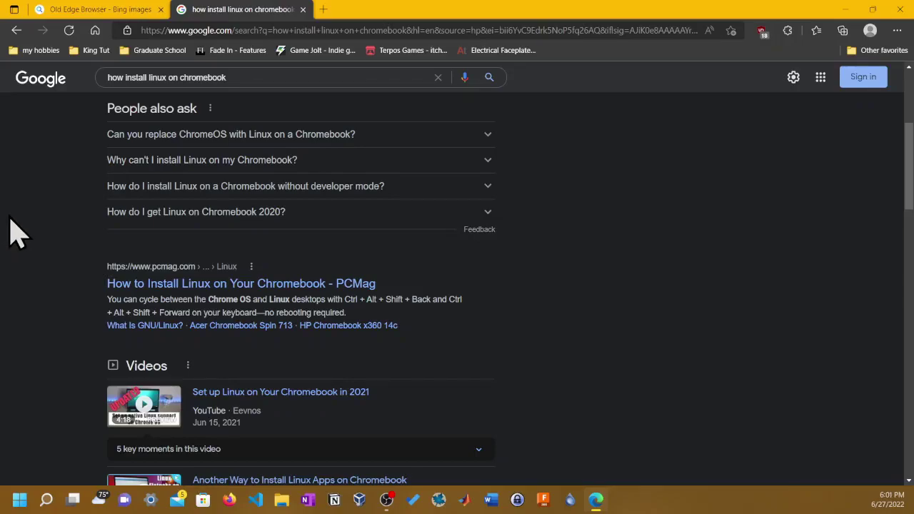
scroll(21, 231, "down", 3)
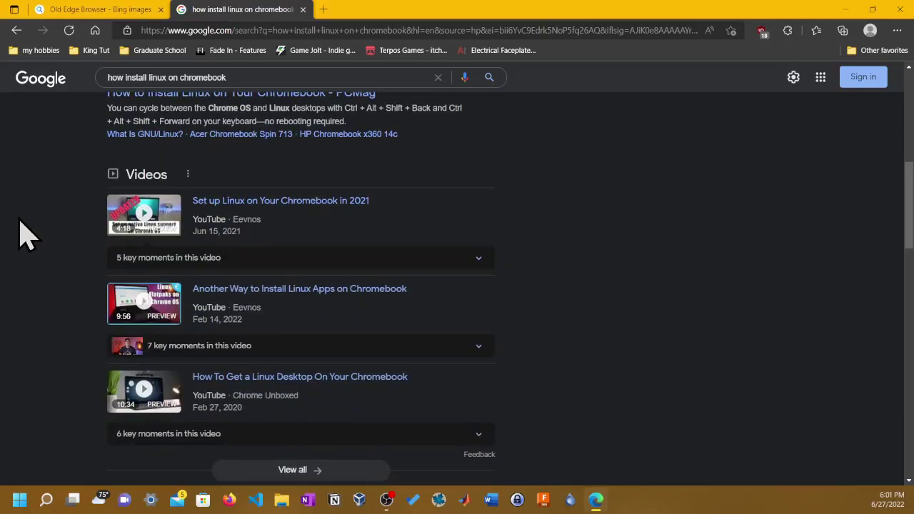
scroll(21, 231, "down", 4)
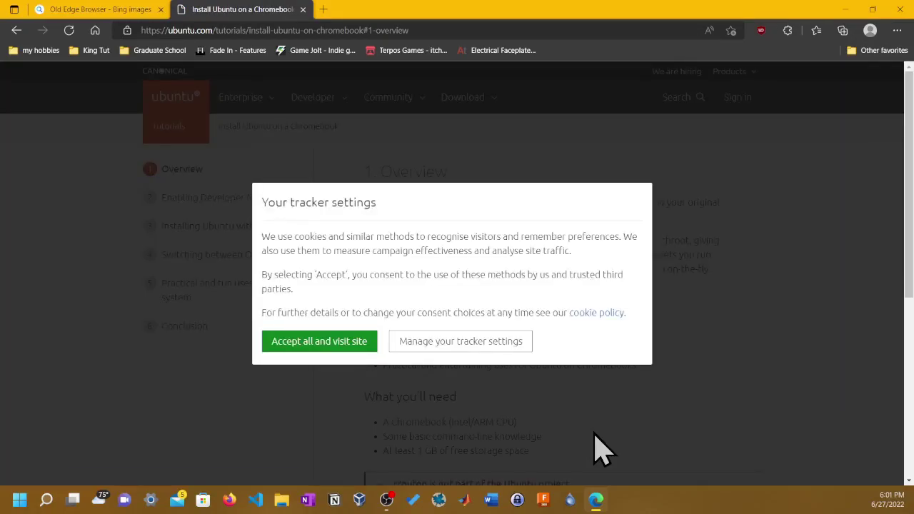
left_click(320, 350)
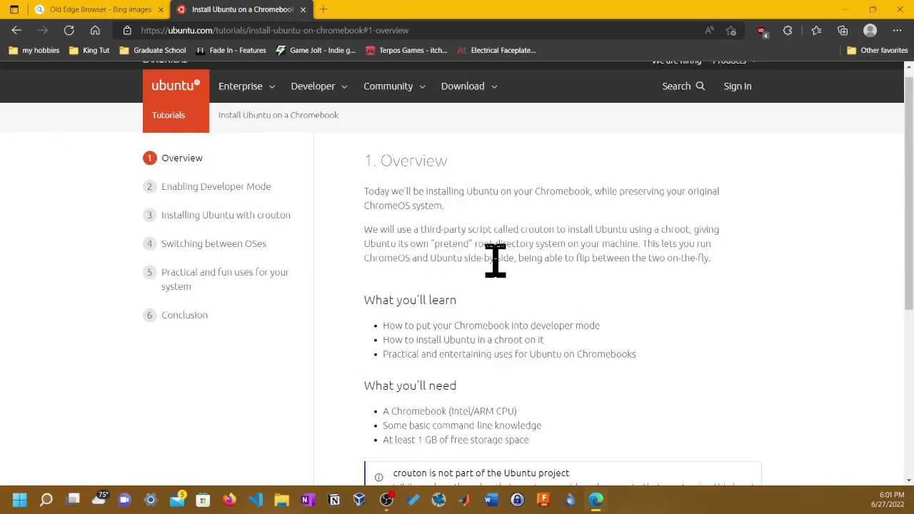
- Open the browser settings and search them for "explorer"
left_click(897, 30)
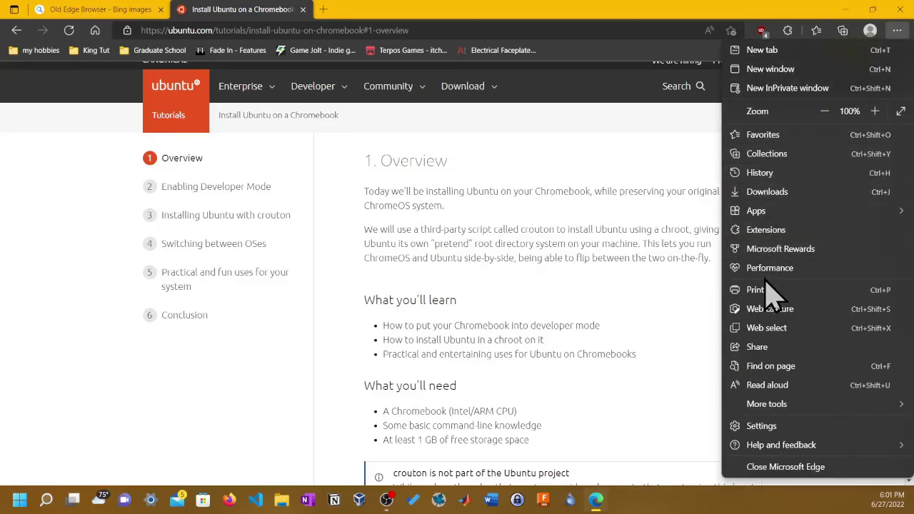
left_click(780, 427)
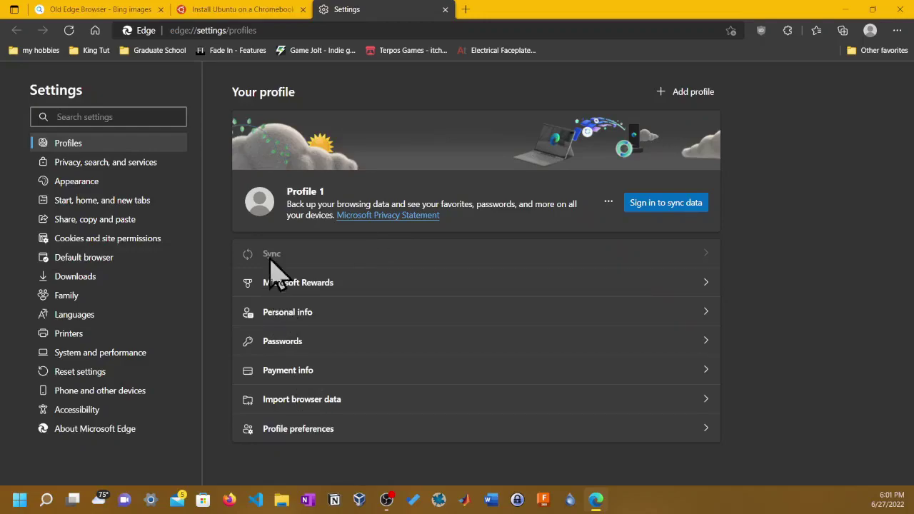
left_click(102, 114)
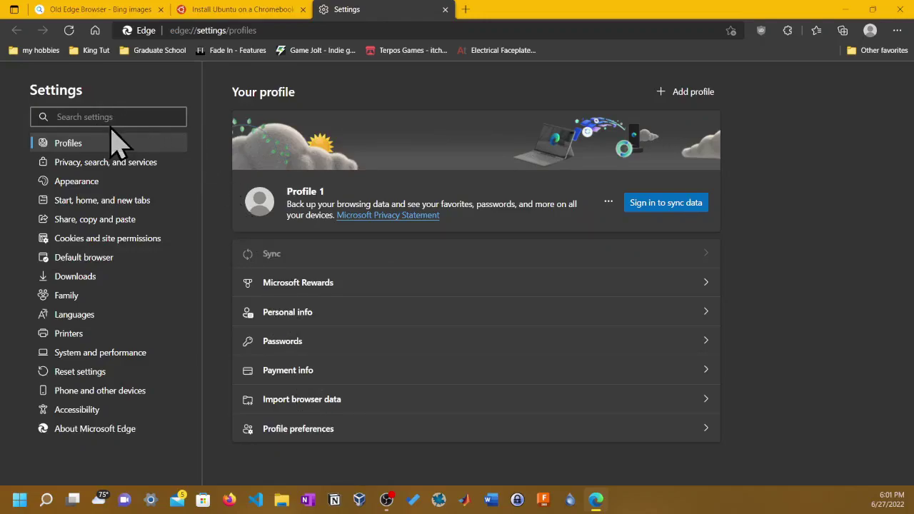
type("ex")
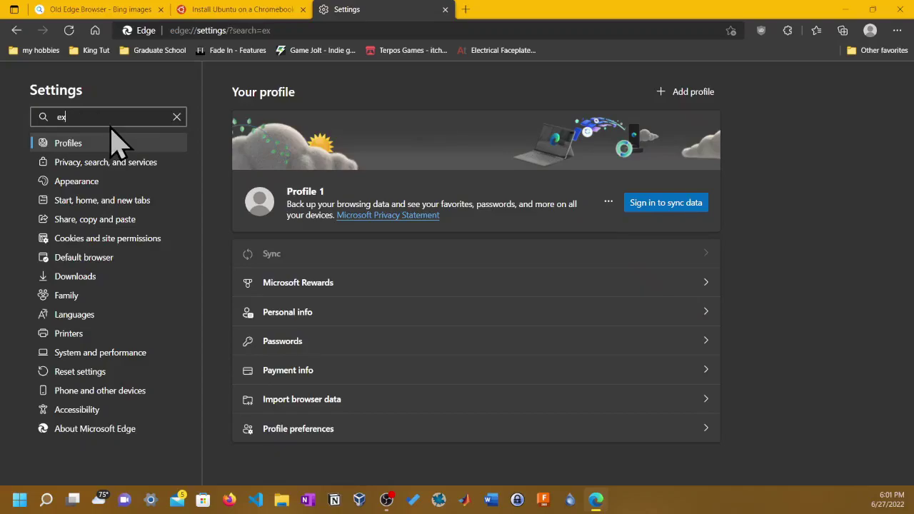
type("plorer")
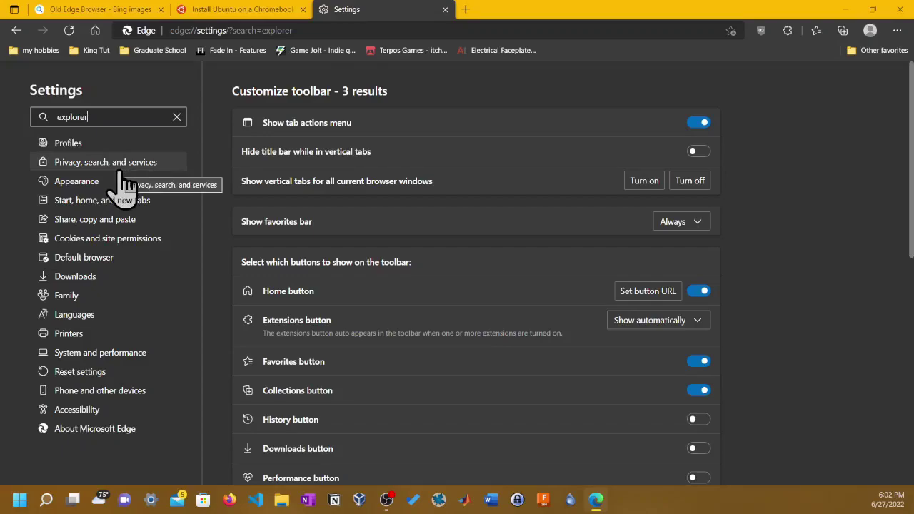
- View the Profiles settings page and the Privacy, search, and services page
left_click(83, 145)
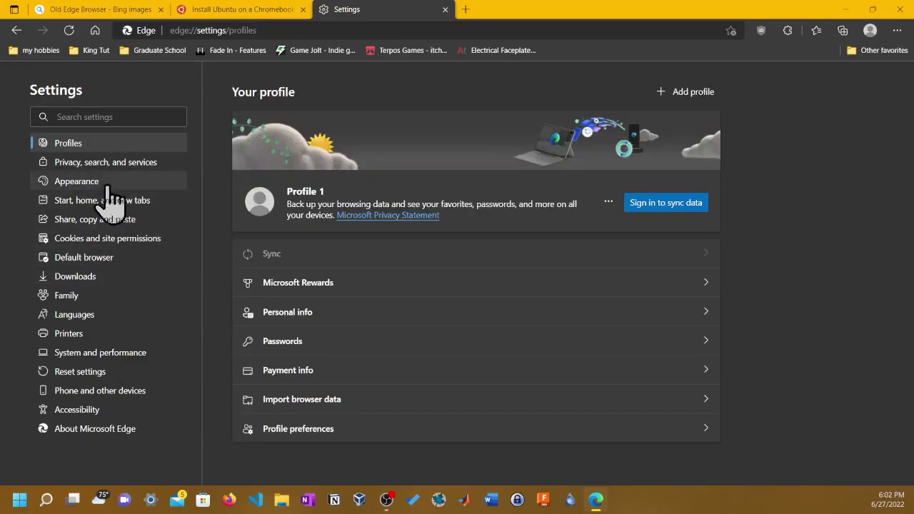
left_click(84, 162)
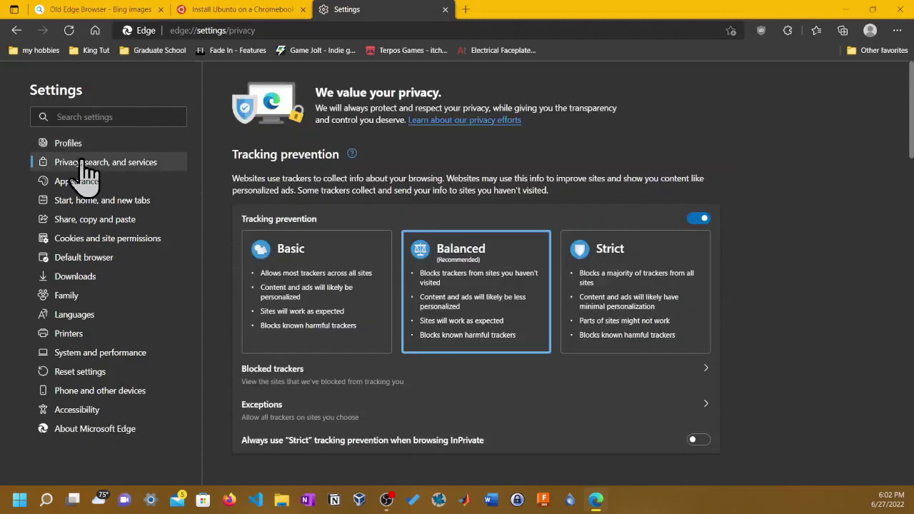
- Search the settings for "explorer" and follow the IE mode button's link to allow sites to be reloaded in Internet Explorer mode
left_click(73, 117)
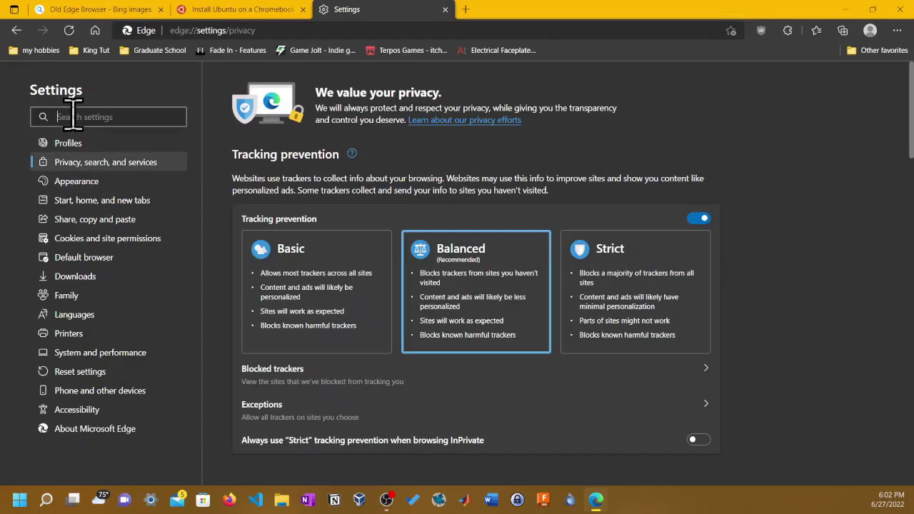
type("explorer")
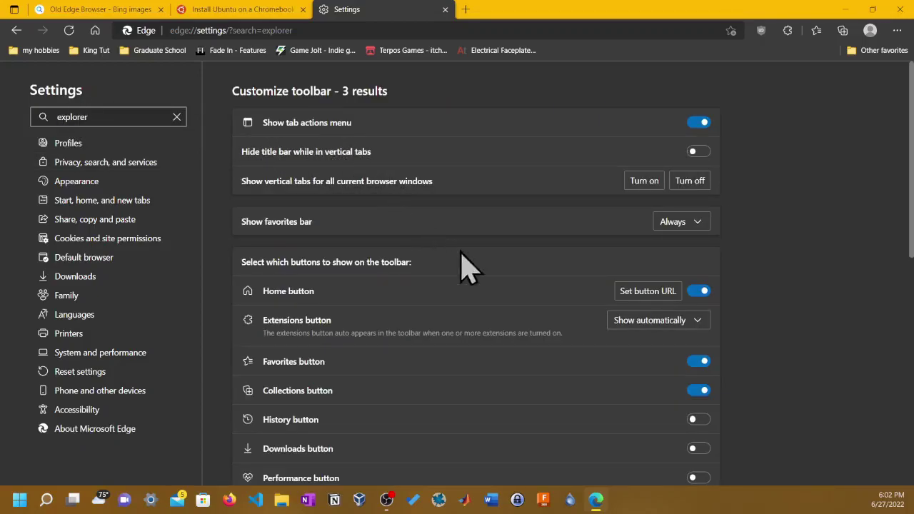
scroll(505, 194, "down", 3)
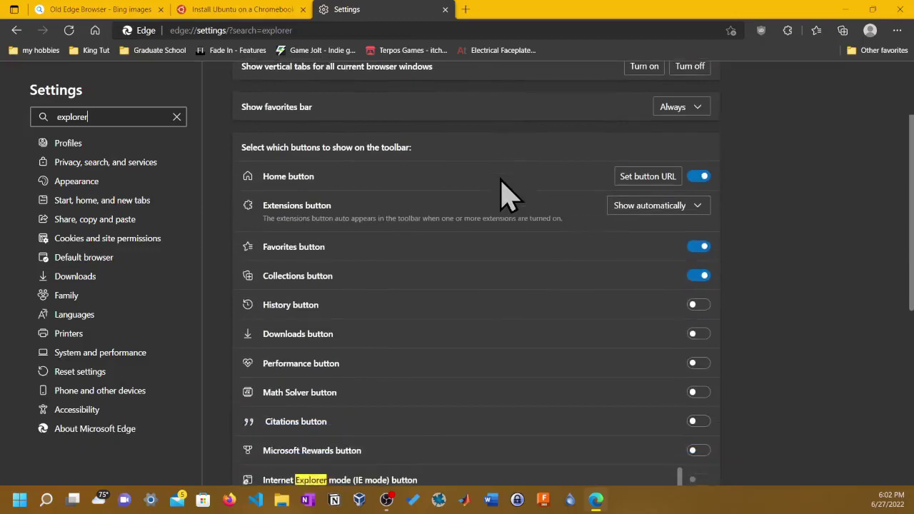
scroll(502, 195, "down", 2)
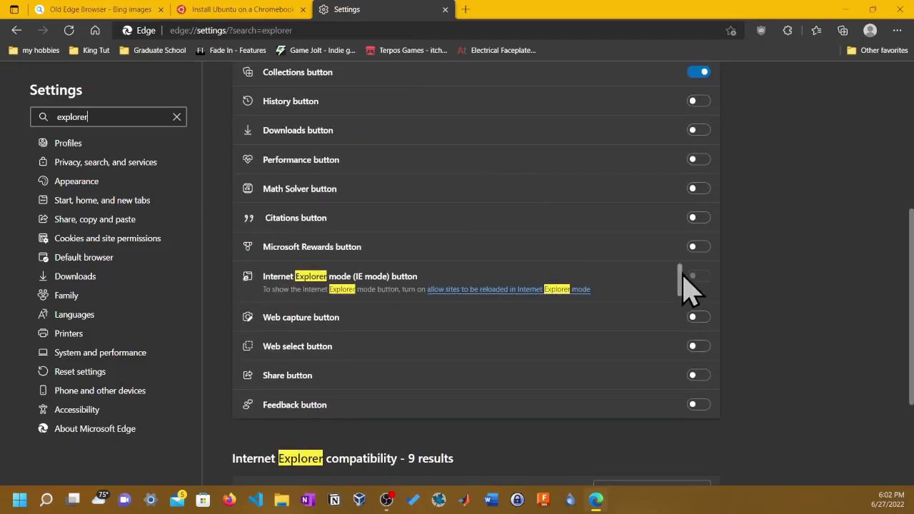
left_click(482, 289)
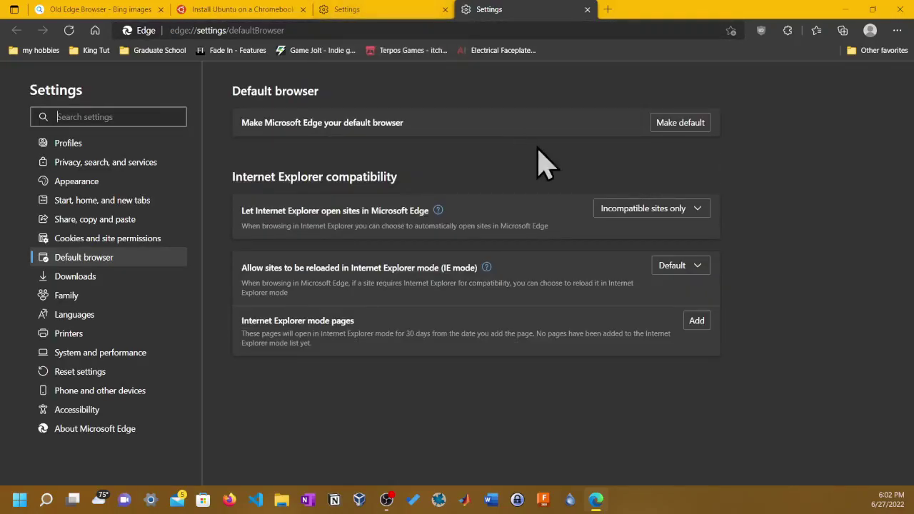
- Review the choices for letting Internet Explorer open sites in Edge, set sites reloading in IE mode to Allow and restart the browser
left_click(647, 210)
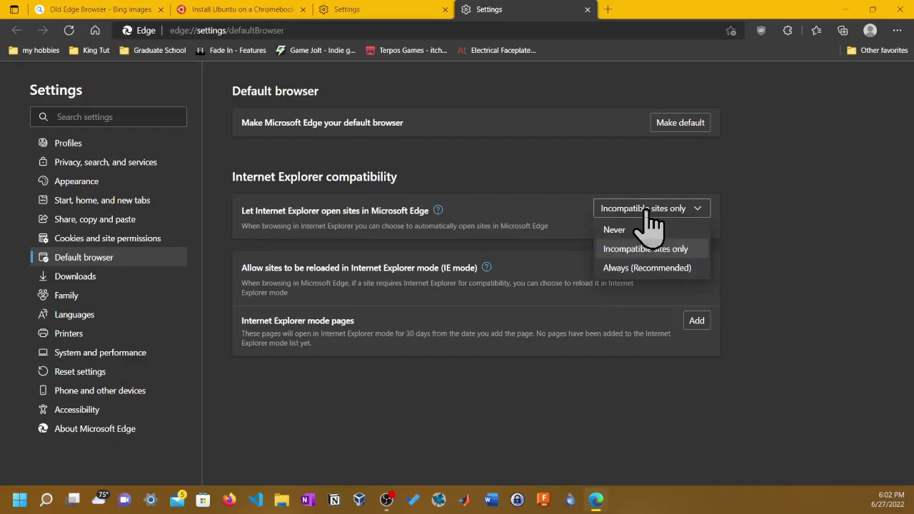
left_click(598, 187)
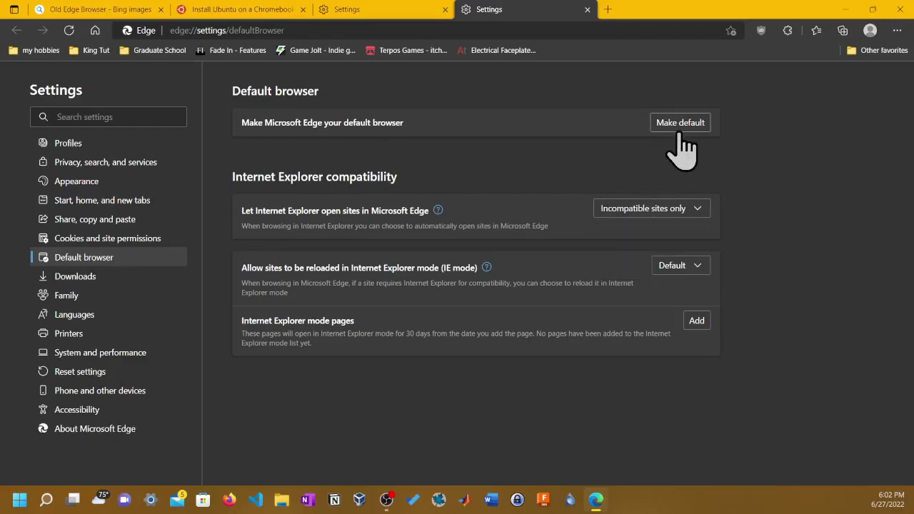
left_click(696, 270)
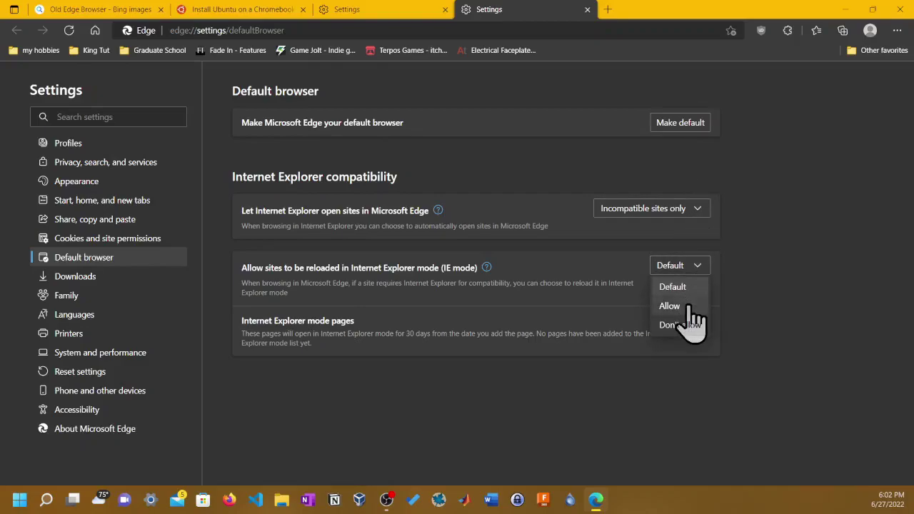
left_click(690, 307)
left_click(691, 319)
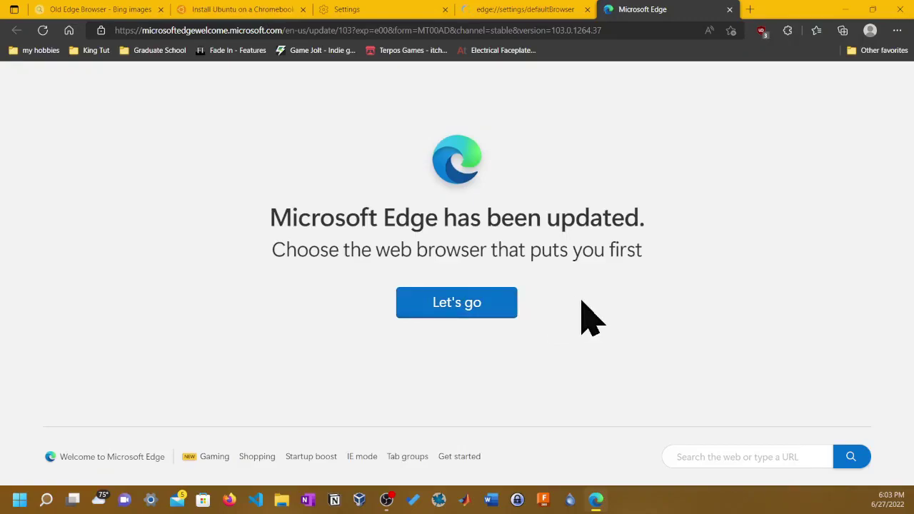
- Go through the Edge update tour from Gaming, Shopping, Startup boost, IE mode and Tab groups to the Get started page
left_click(479, 309)
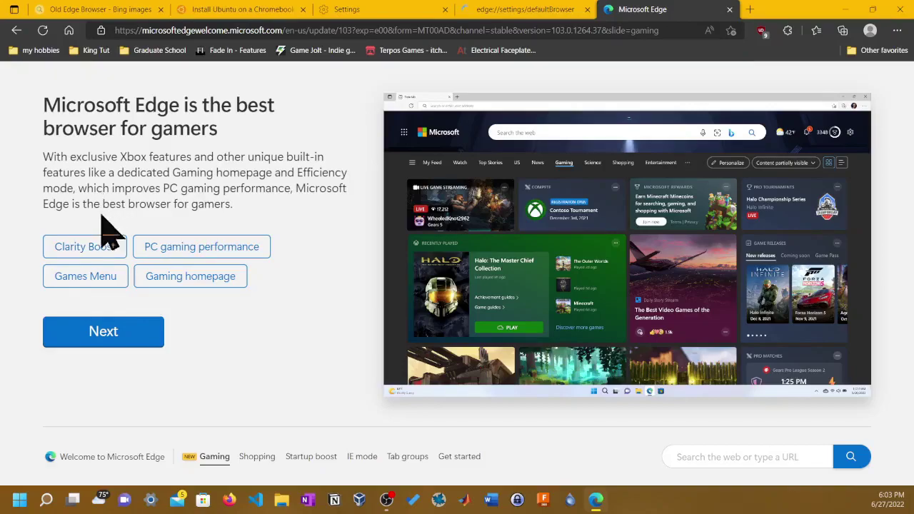
left_click(118, 337)
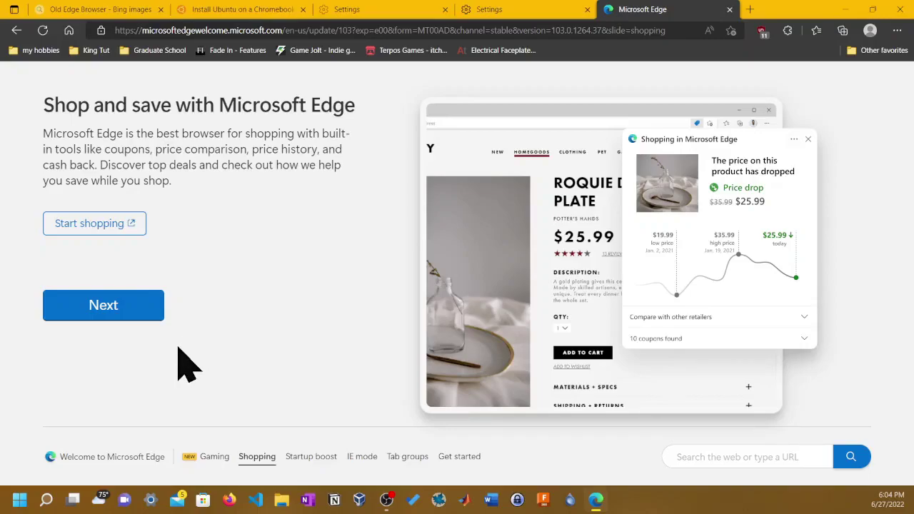
left_click(124, 314)
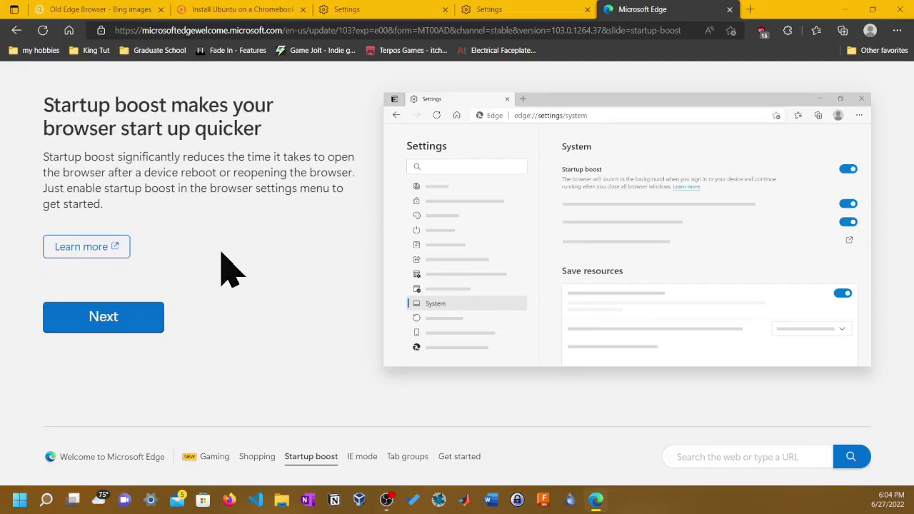
left_click(114, 317)
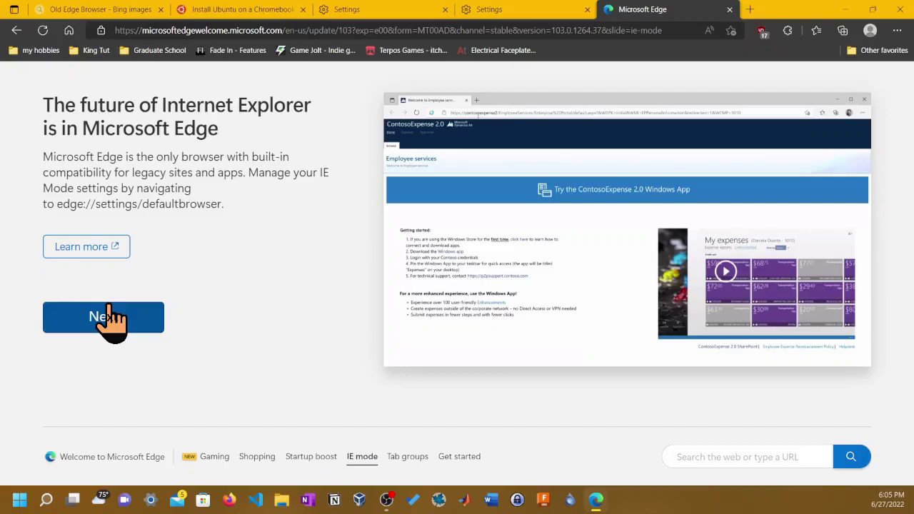
left_click(113, 313)
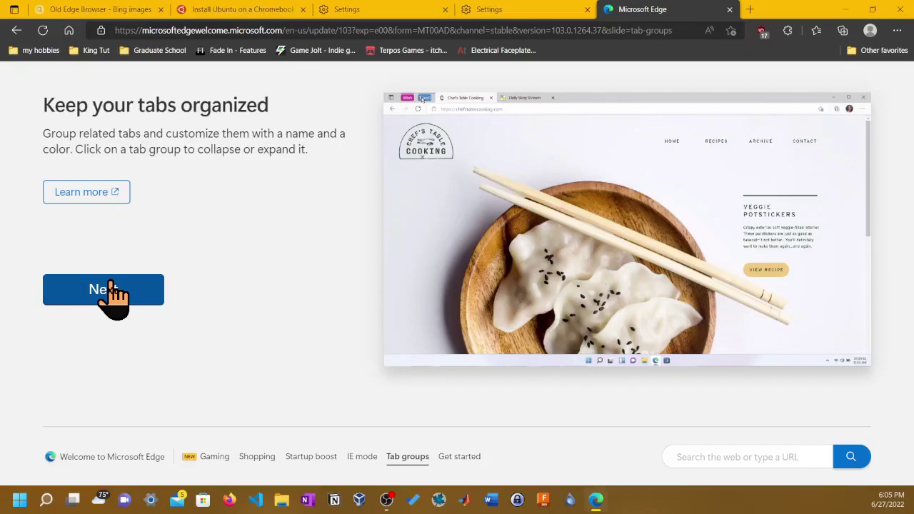
left_click(111, 293)
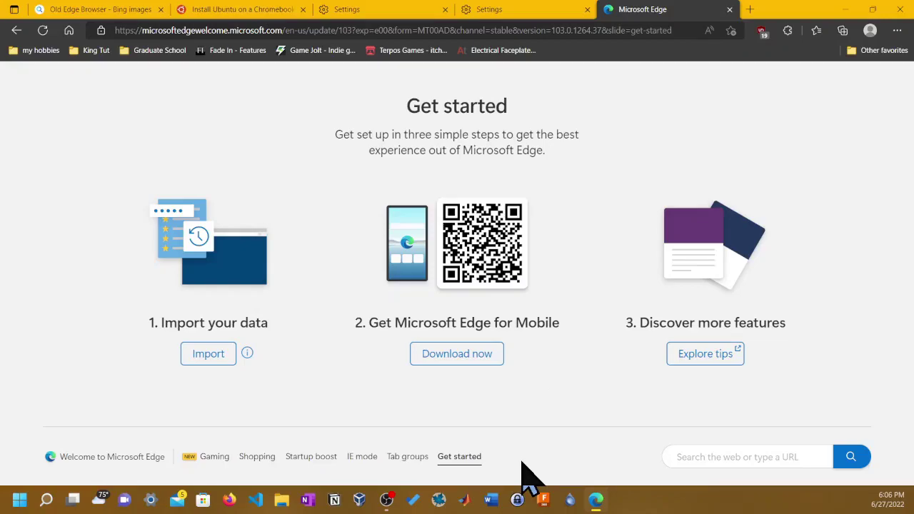
- Open Explore tips from the Get started page and look over the Microsoft Edge Features & Tips page down to the Performance section
left_click(690, 364)
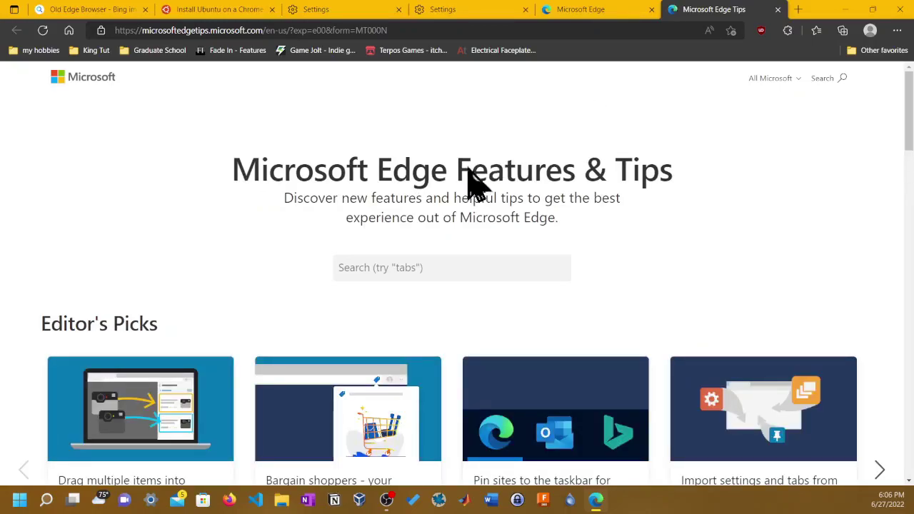
scroll(443, 264, "down", 1)
scroll(442, 264, "down", 4)
scroll(436, 264, "down", 3)
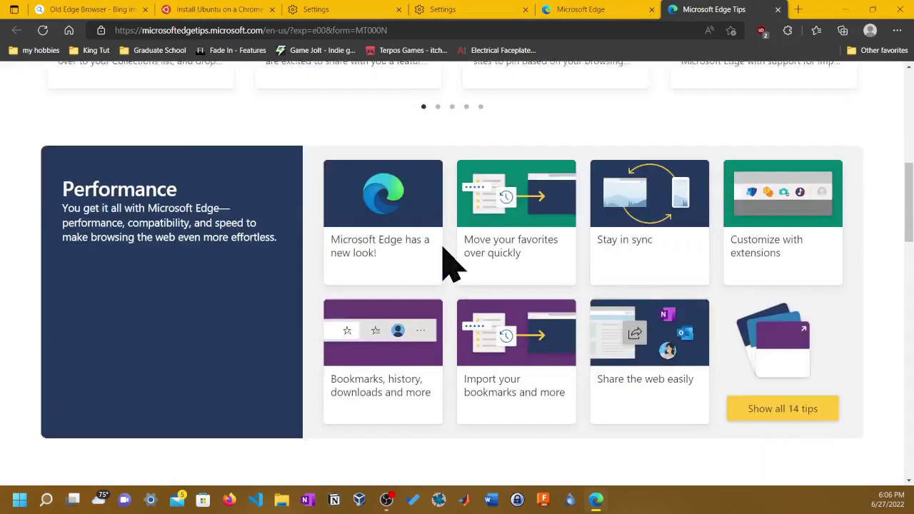
scroll(443, 264, "up", 7)
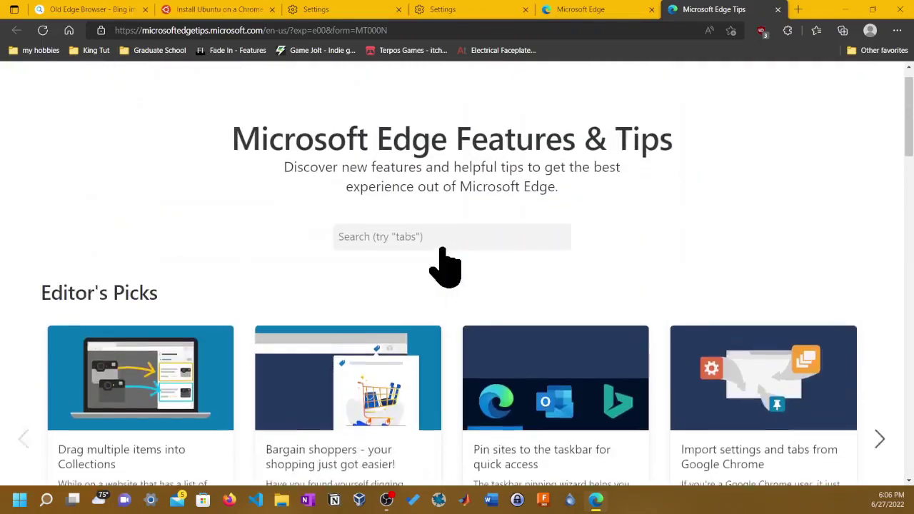
- Have the Microsoft Edge Features & Tips page read aloud as far as the Performance heading, and pause the reading
left_click(707, 36)
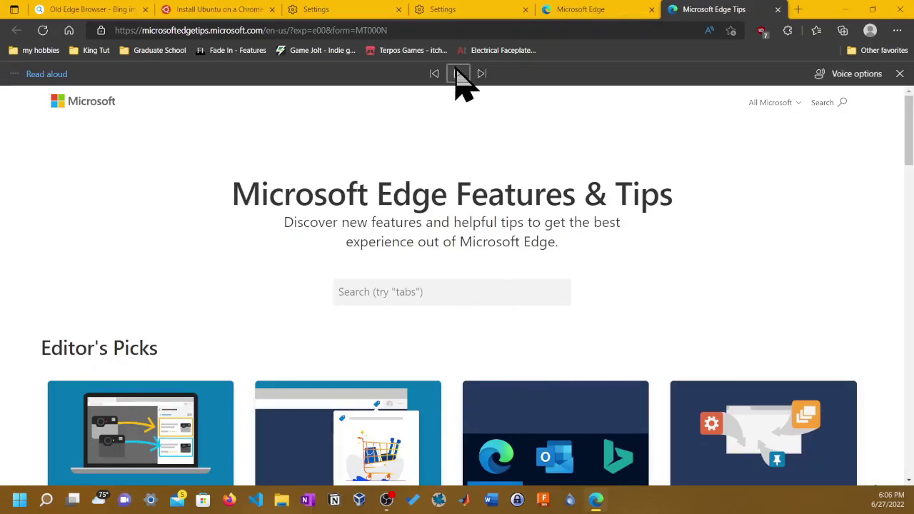
left_click(457, 74)
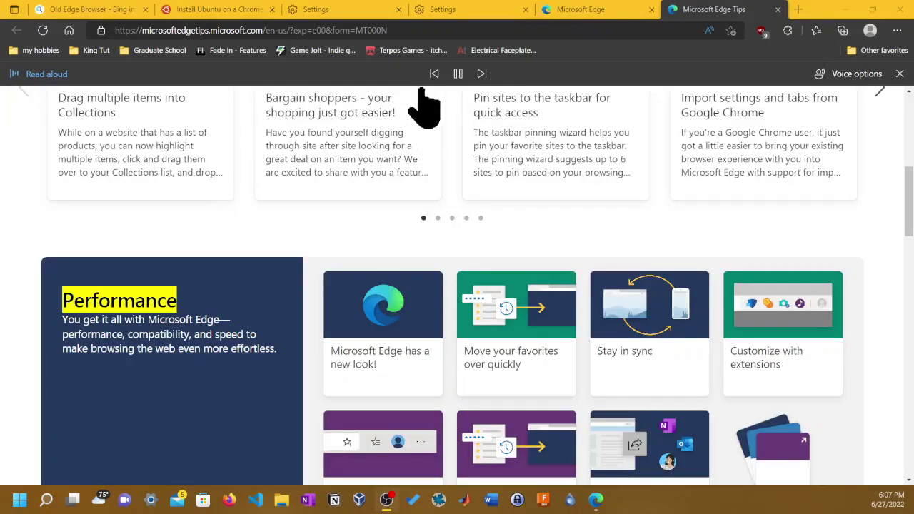
left_click(459, 73)
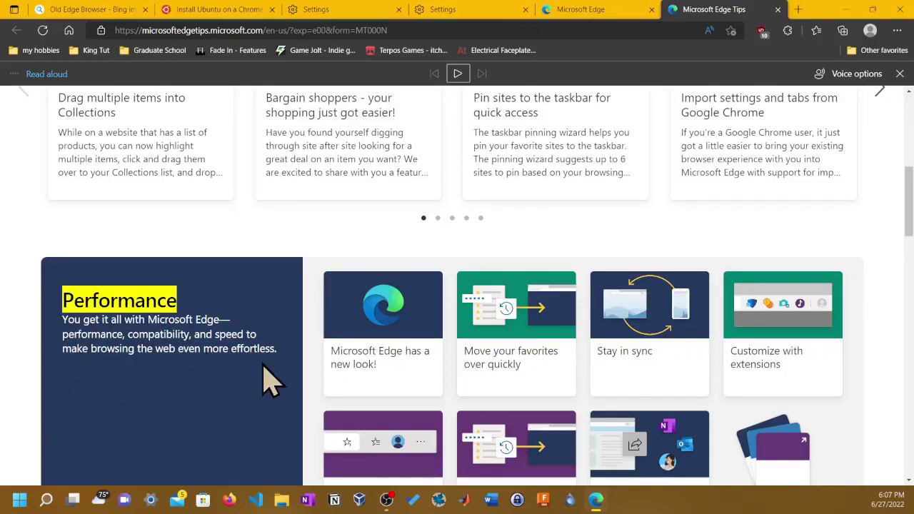
- Return to the start of the tips page and set the Read aloud speed to Fast in the voice options
scroll(547, 163, "up", 5)
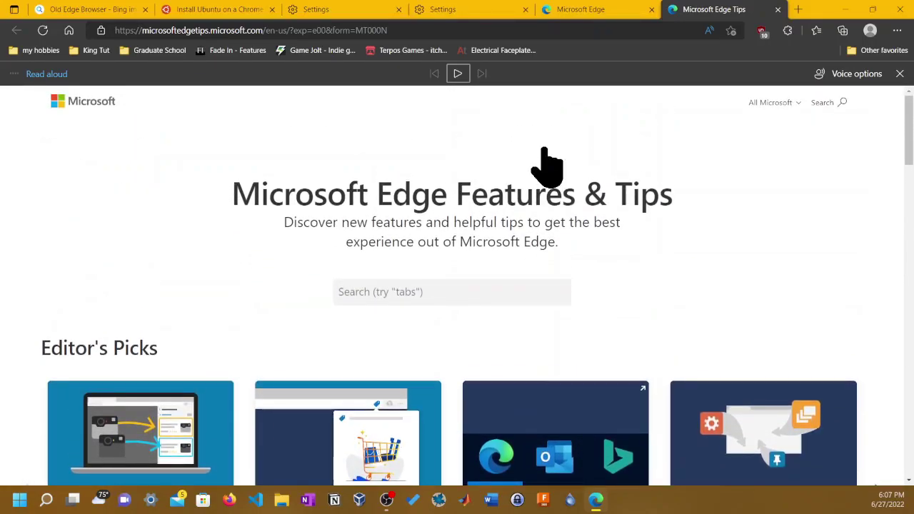
left_click(860, 77)
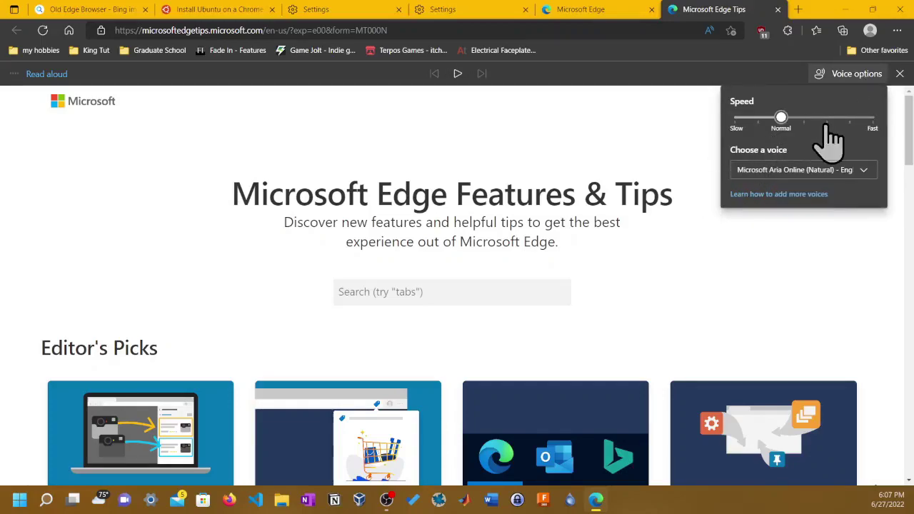
left_click_drag(782, 118, 875, 119)
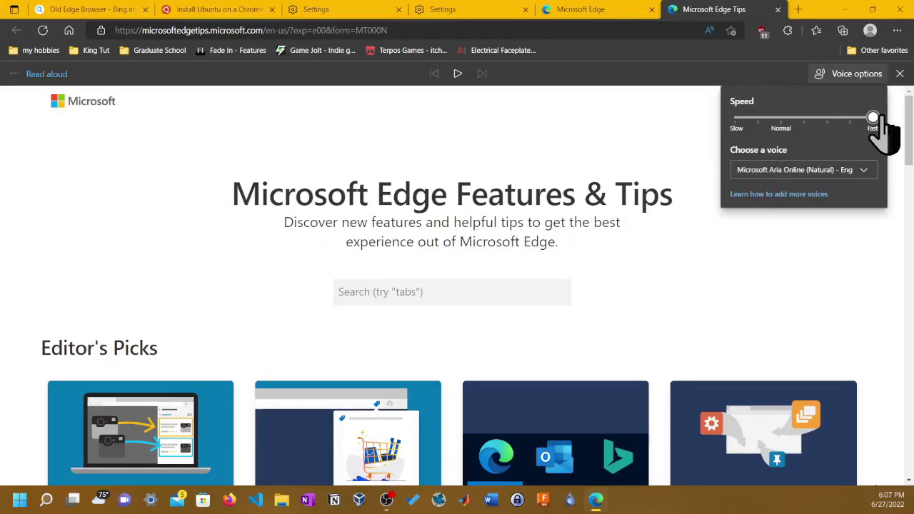
- Look through the list of available Read aloud voices and languages, and close the voice options
left_click(772, 169)
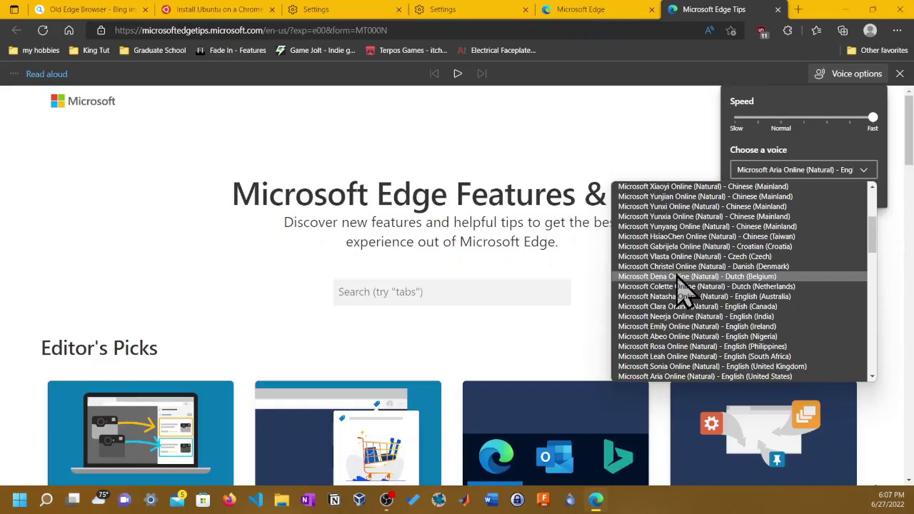
scroll(682, 336, "down", 2)
scroll(682, 334, "down", 3)
scroll(682, 334, "down", 6)
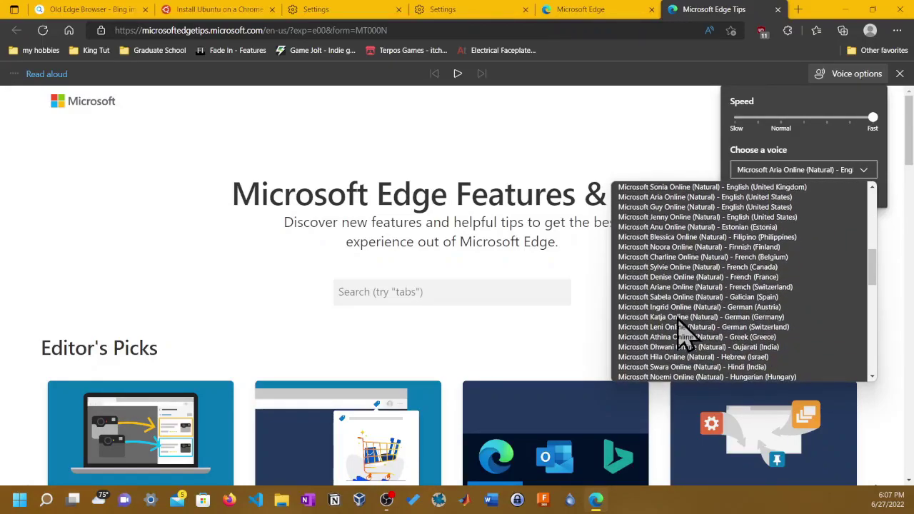
scroll(681, 334, "down", 2)
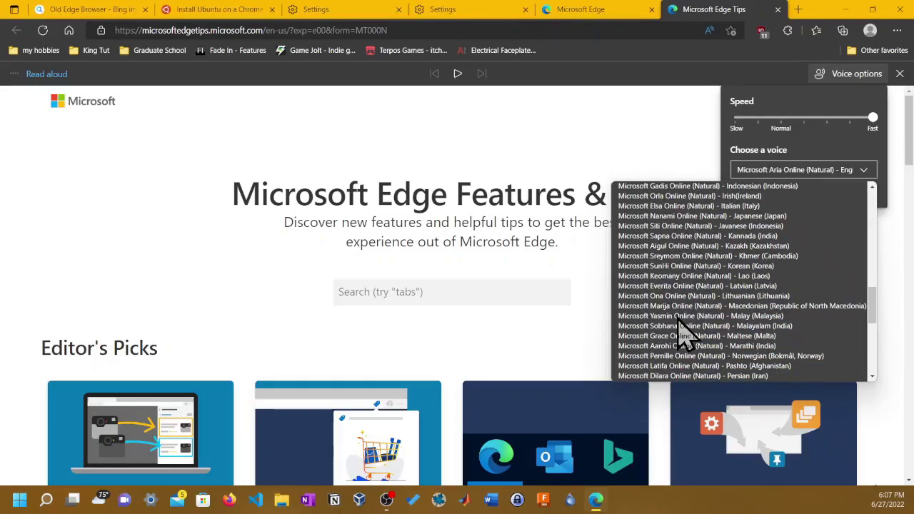
scroll(681, 334, "up", 3)
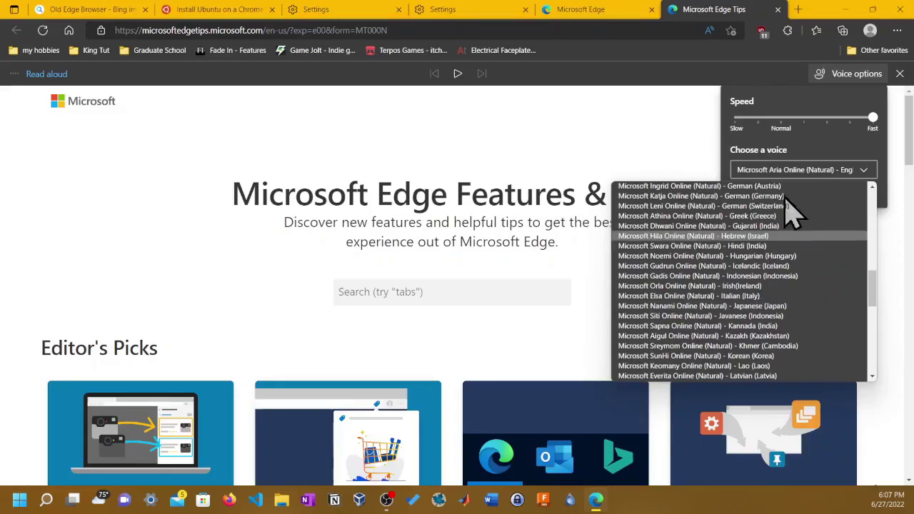
left_click(831, 174)
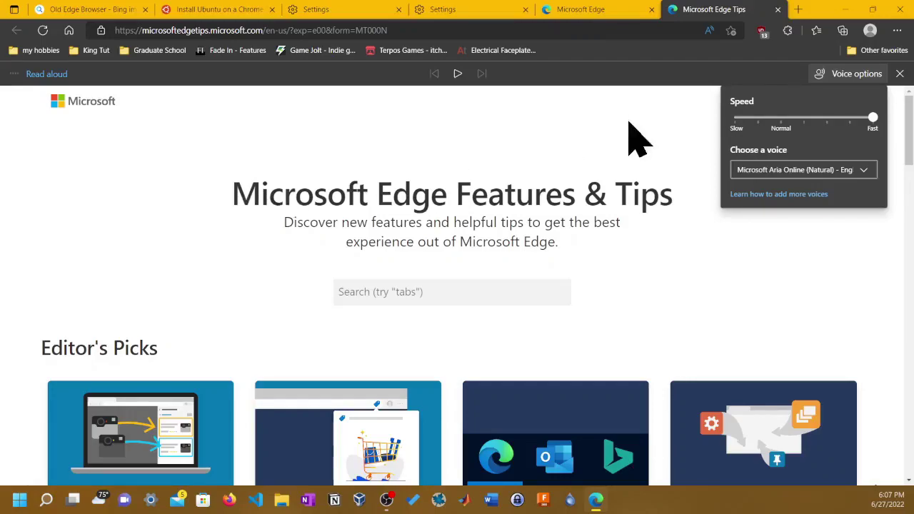
left_click(685, 156)
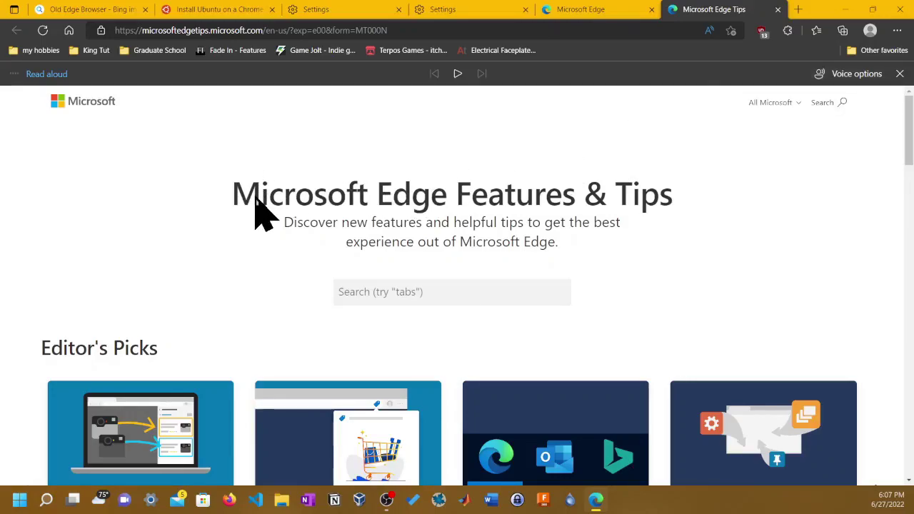
- Play the page aloud at the Fast speed, pause the reading in the Performance section and reopen the voice options
left_click(458, 74)
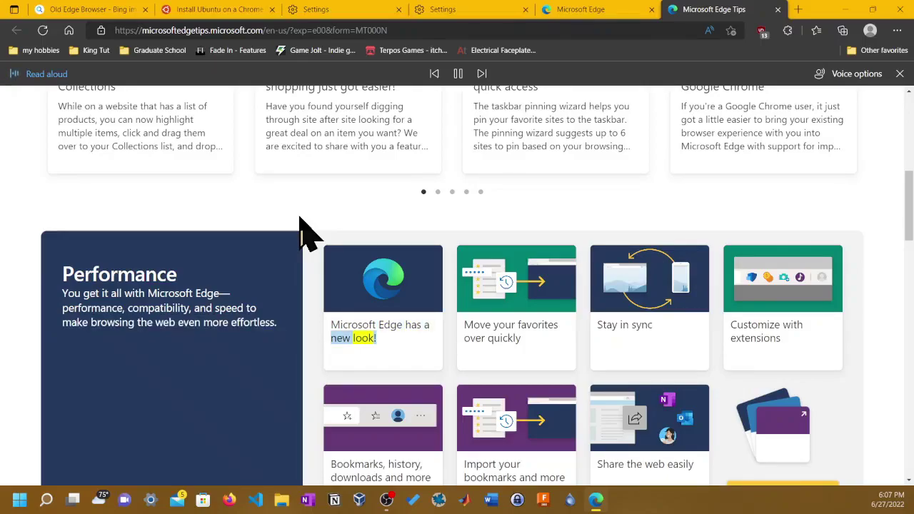
left_click(462, 73)
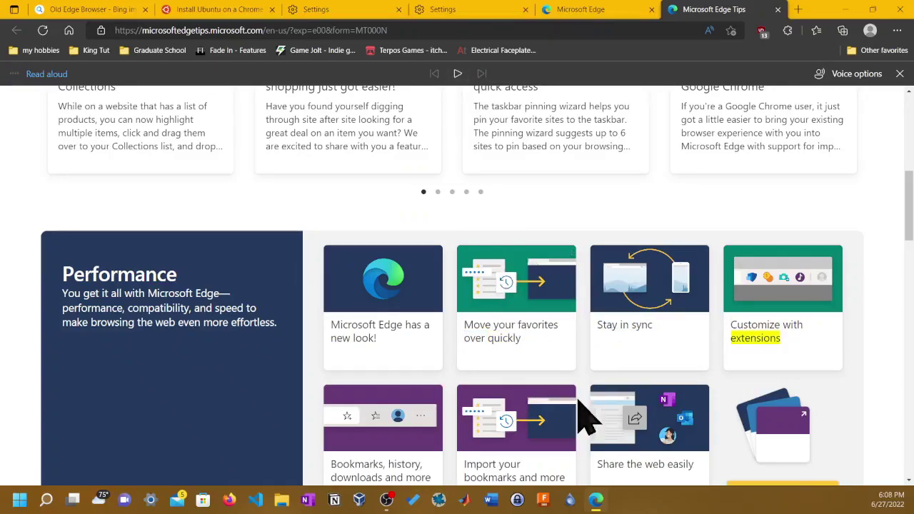
left_click(834, 74)
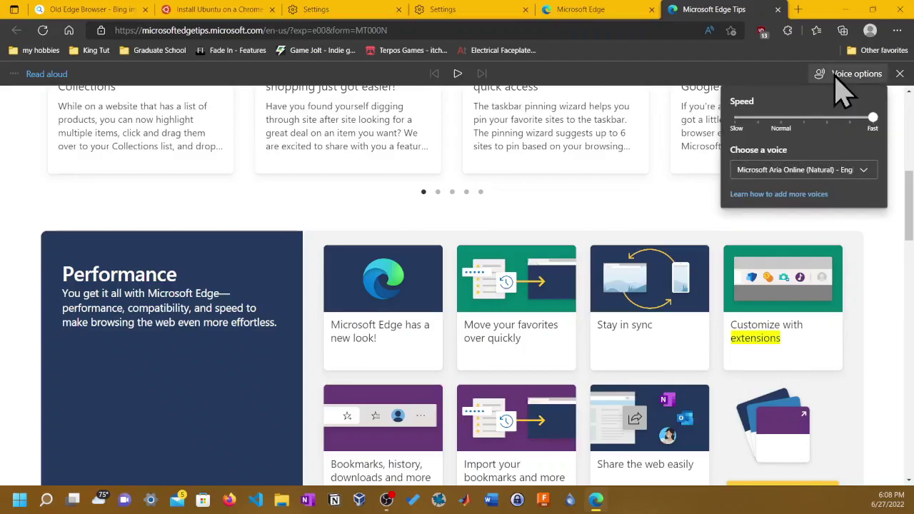
- Choose the Microsoft Katja Online (Natural) German (Germany) voice for Read aloud, and acknowledge the notice about search data collection
left_click(833, 74)
left_click(831, 77)
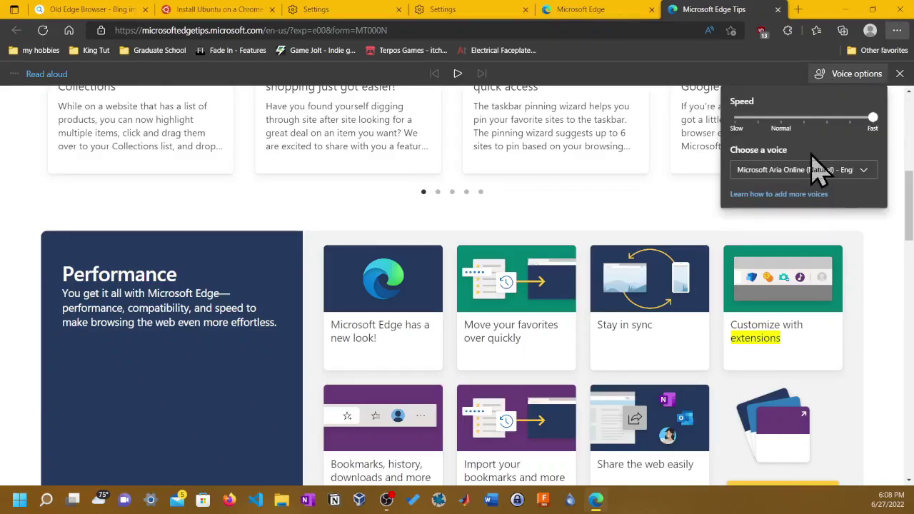
left_click(814, 171)
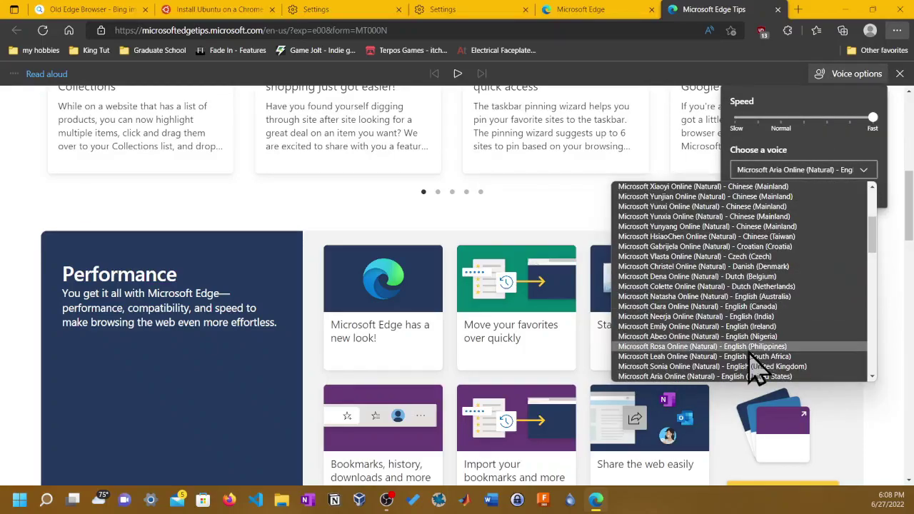
scroll(748, 364, "down", 2)
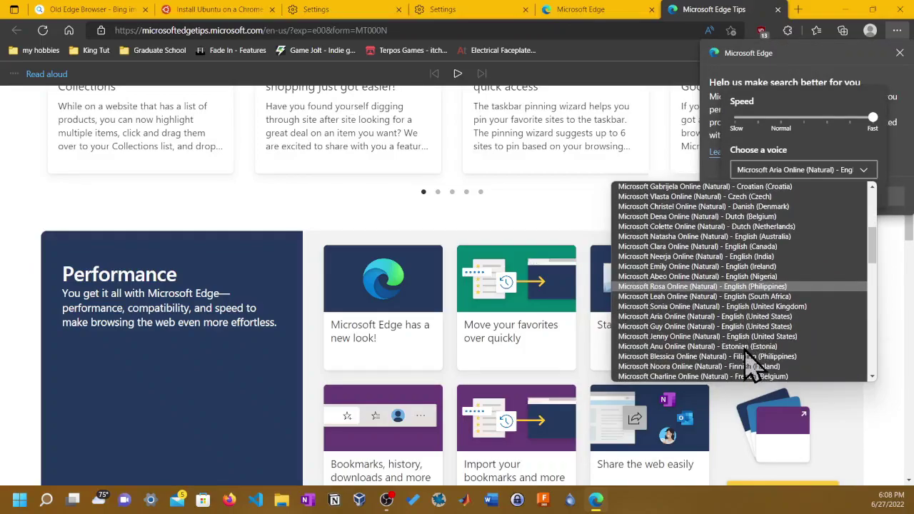
scroll(750, 366, "up", 1)
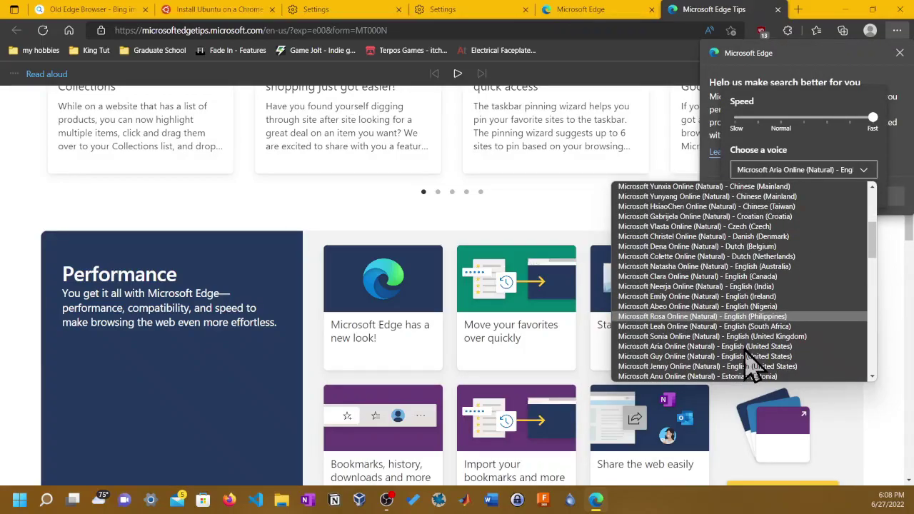
scroll(750, 366, "down", 1)
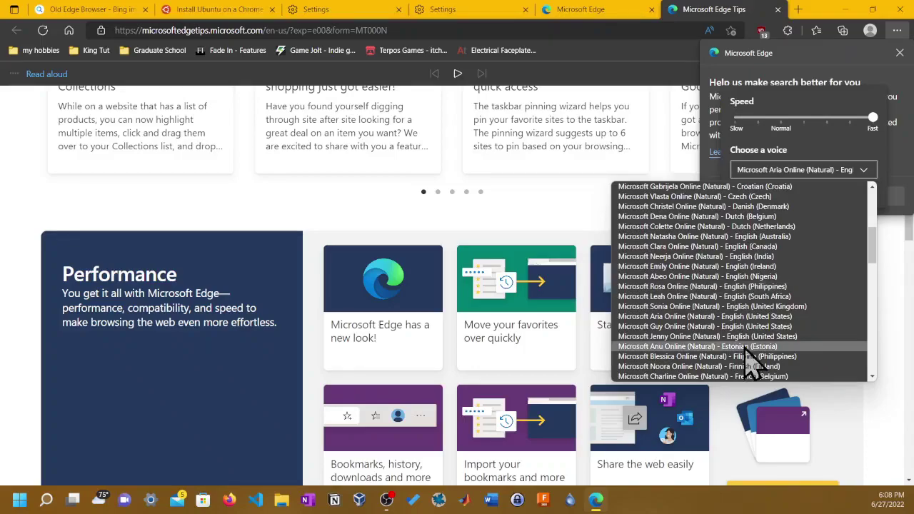
scroll(750, 353, "down", 1)
scroll(750, 352, "down", 1)
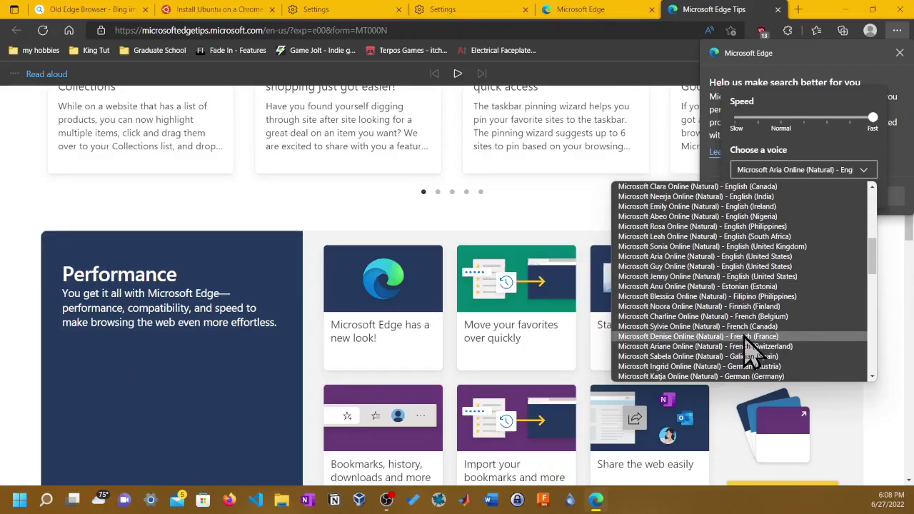
left_click(748, 377)
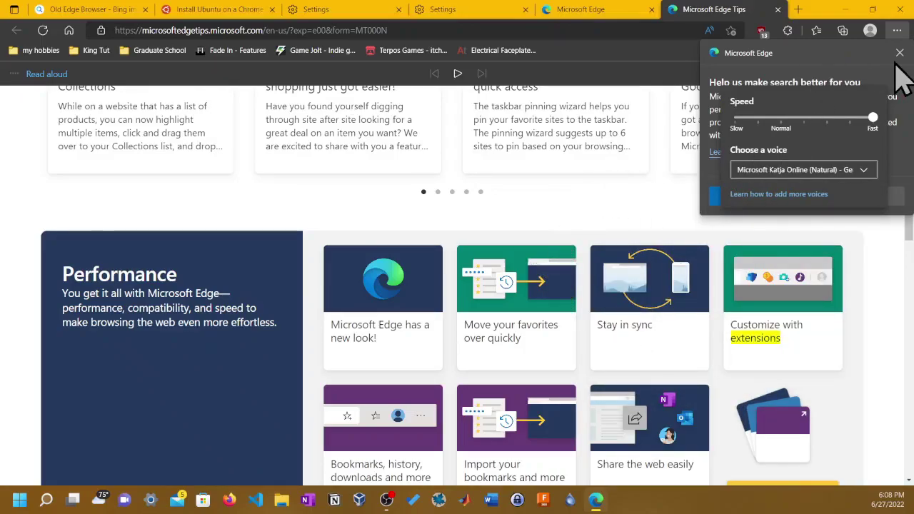
left_click(632, 192)
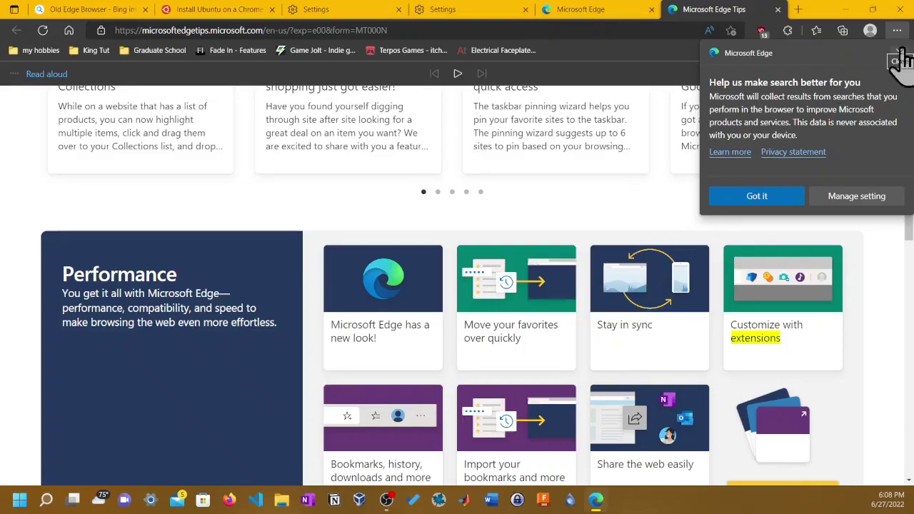
left_click(714, 199)
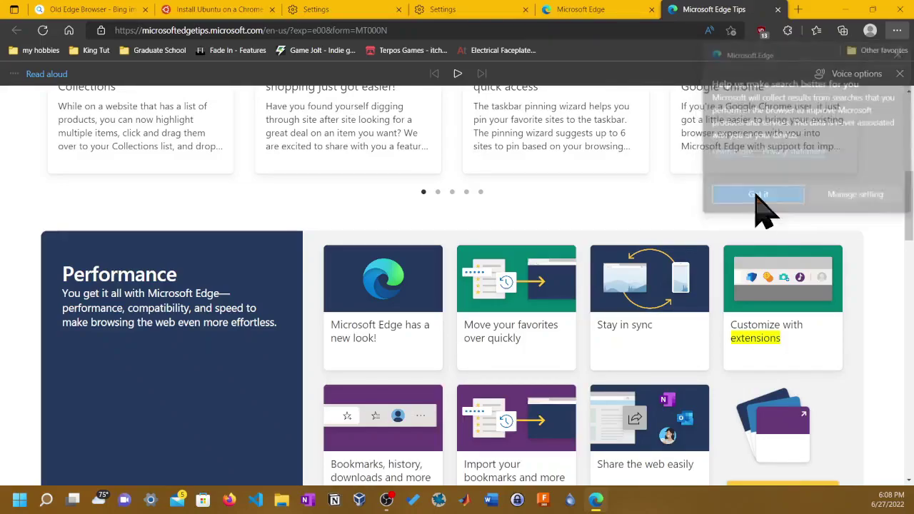
- Return to the start of the tips page and set the Read aloud speed to Normal in the voice options
scroll(188, 122, "up", 5)
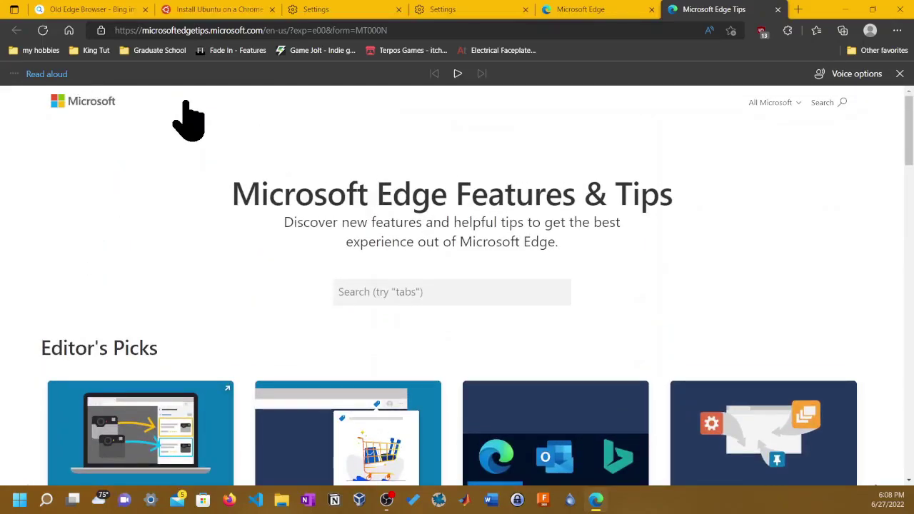
triple_click(300, 192)
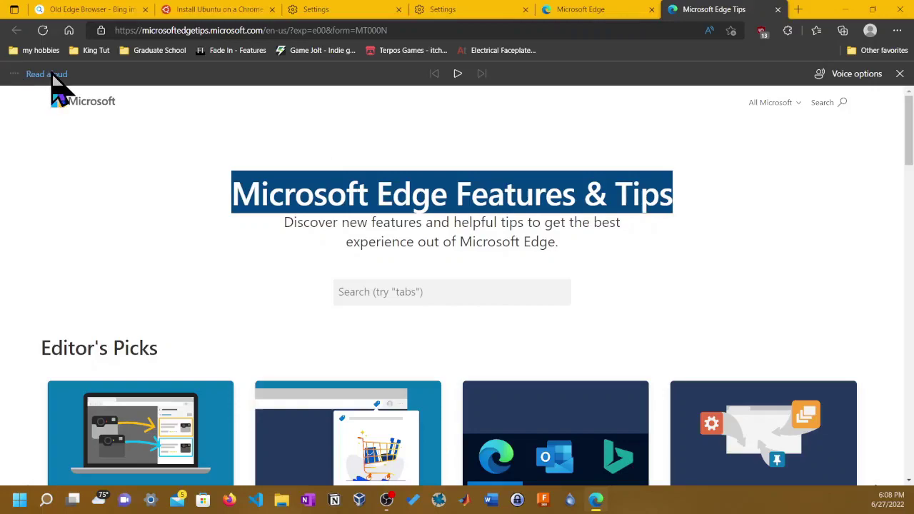
left_click(338, 206)
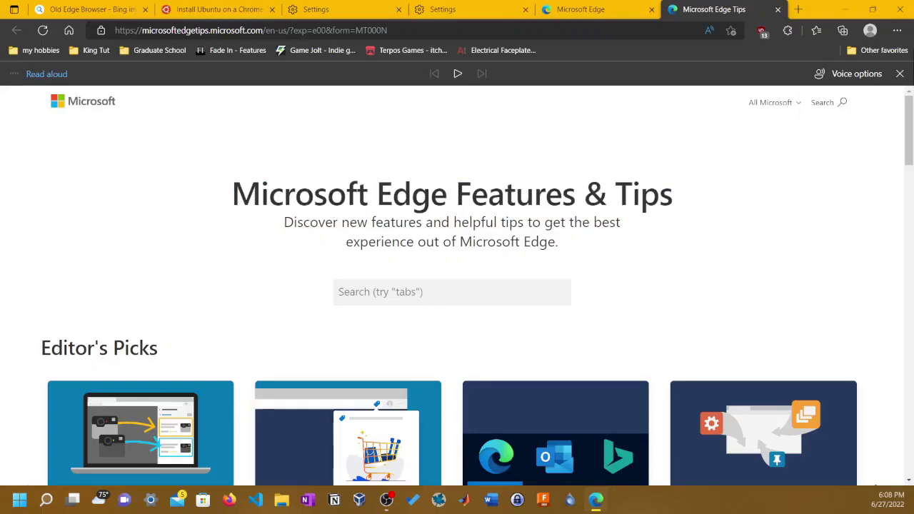
left_click(841, 77)
left_click(832, 78)
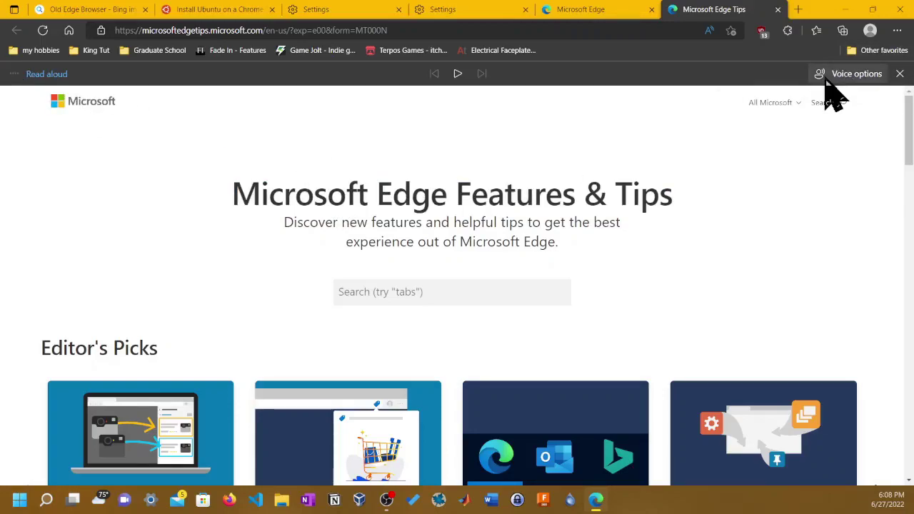
left_click(841, 78)
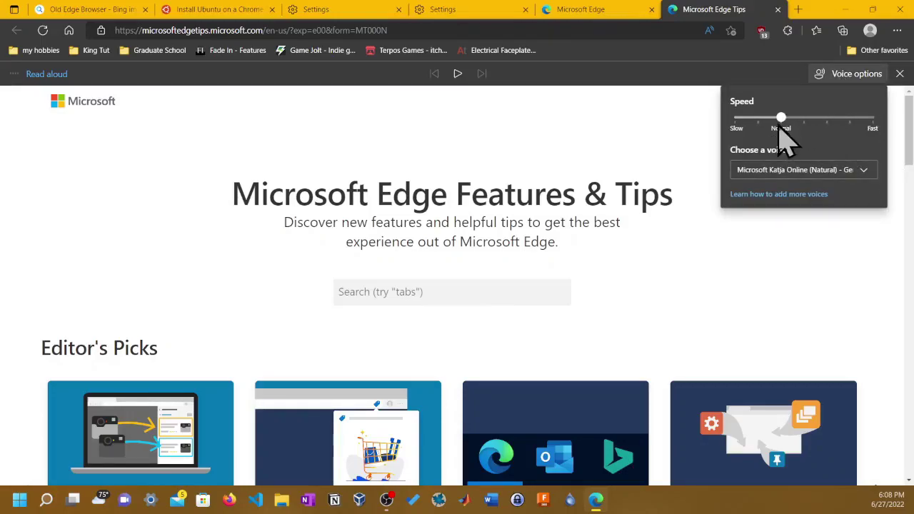
left_click(653, 126)
- Play the page aloud from the Microsoft Edge Features & Tips heading, restart the reading at that heading and pause it
double_click(266, 198)
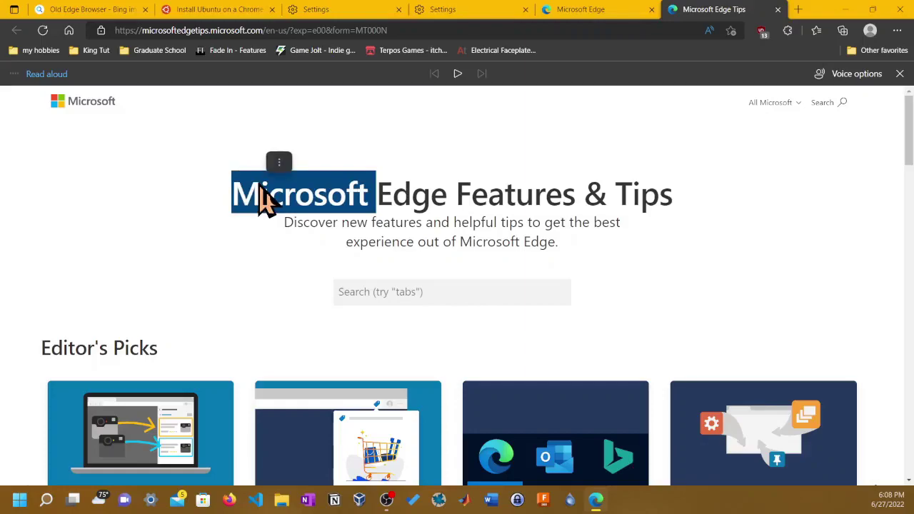
left_click(457, 74)
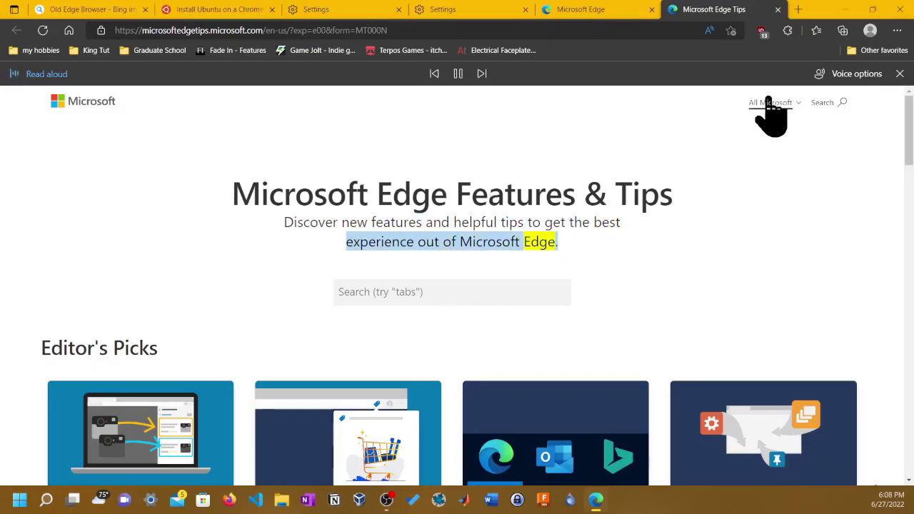
left_click(848, 79)
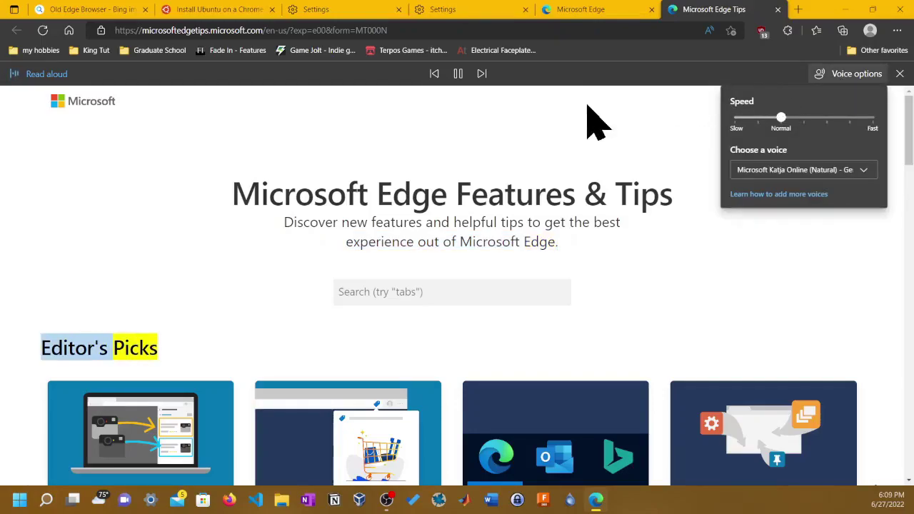
left_click(581, 132)
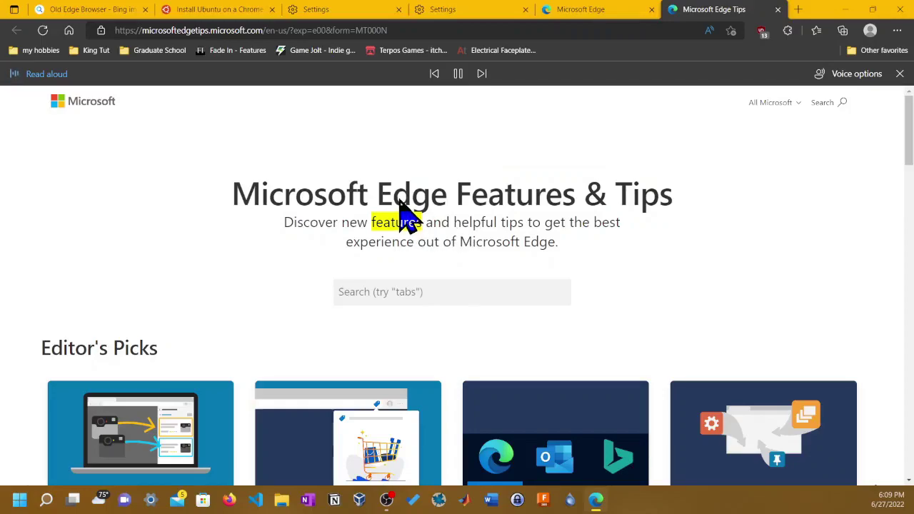
double_click(300, 206)
left_click(454, 75)
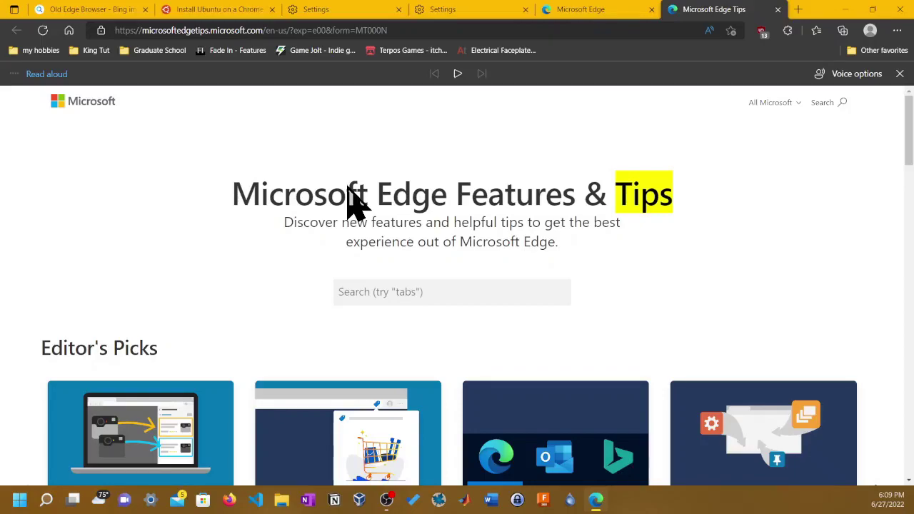
- Change the Read aloud voice to Microsoft Zira - English (United States) and exit Read aloud
left_click(852, 74)
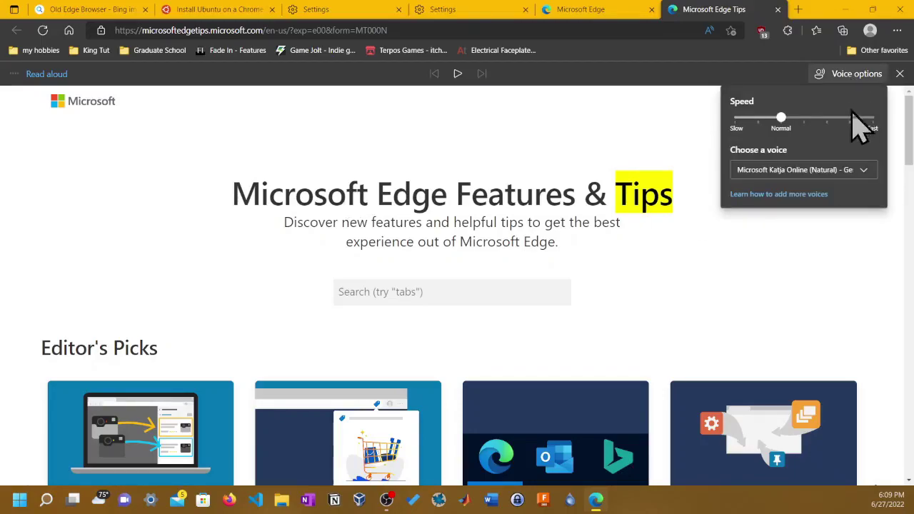
left_click(854, 178)
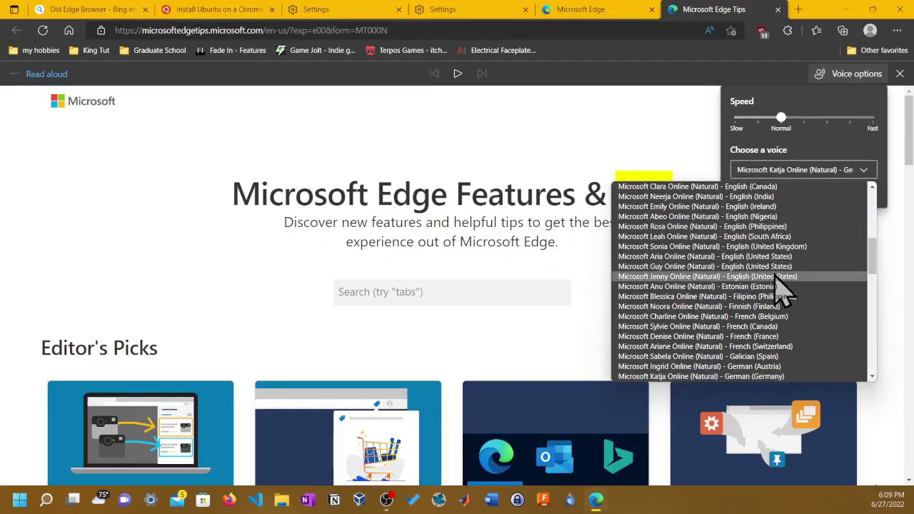
scroll(783, 289, "down", 5)
scroll(783, 289, "down", 5)
scroll(779, 288, "up", 10)
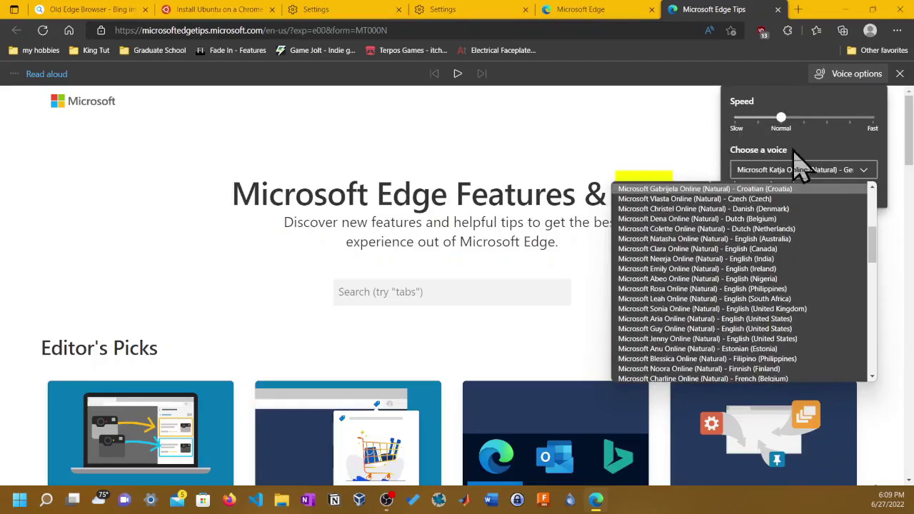
scroll(784, 253, "up", 5)
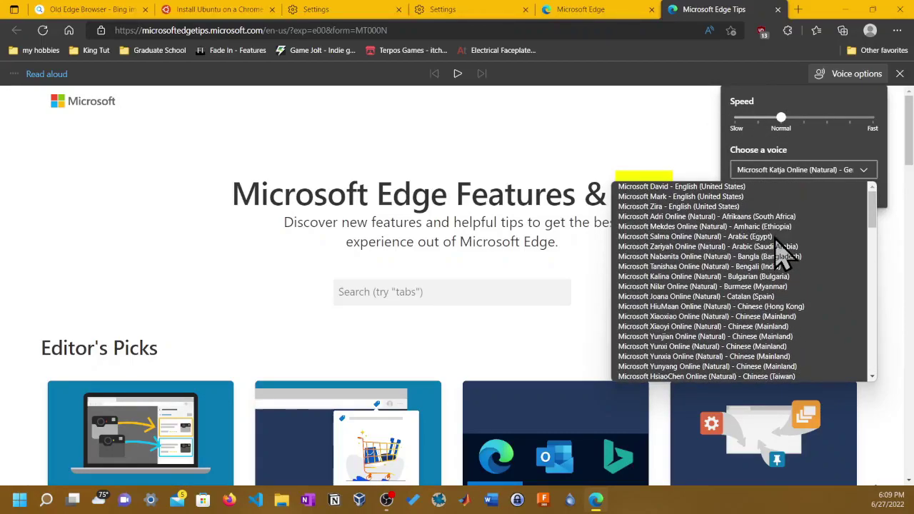
left_click(723, 206)
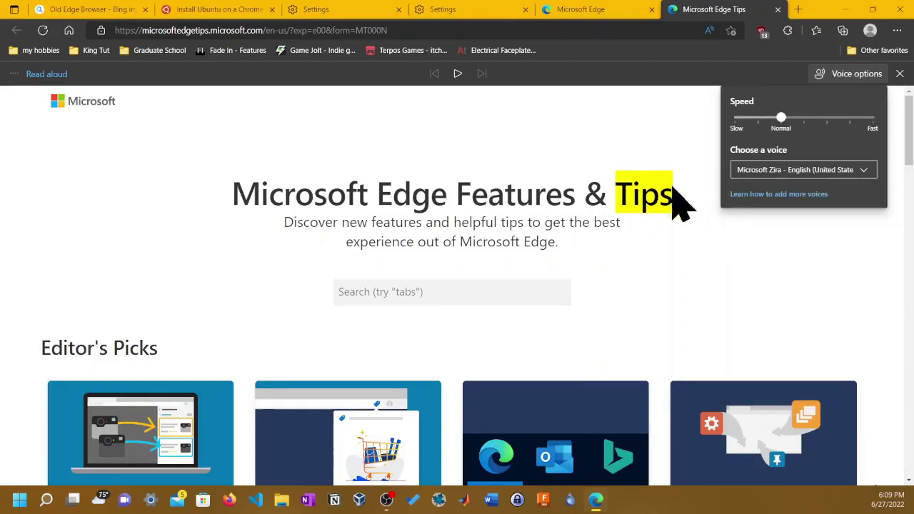
left_click(704, 240)
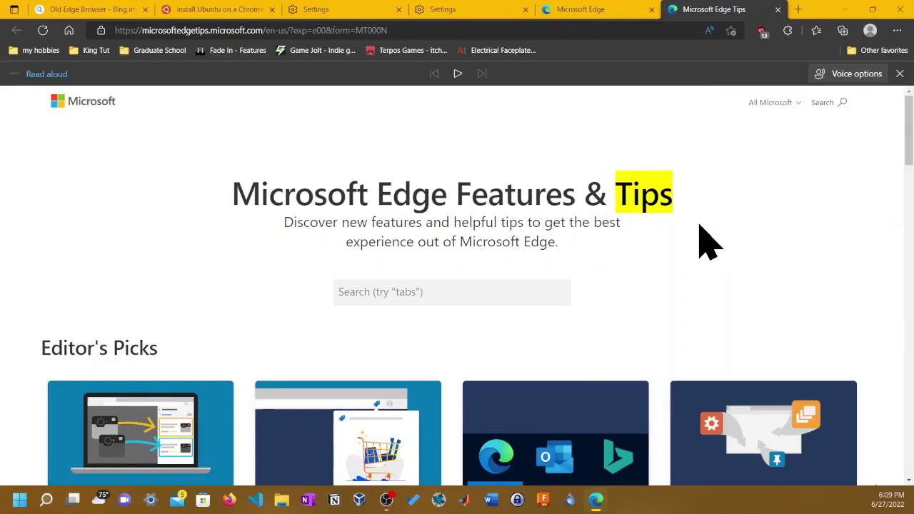
left_click(901, 75)
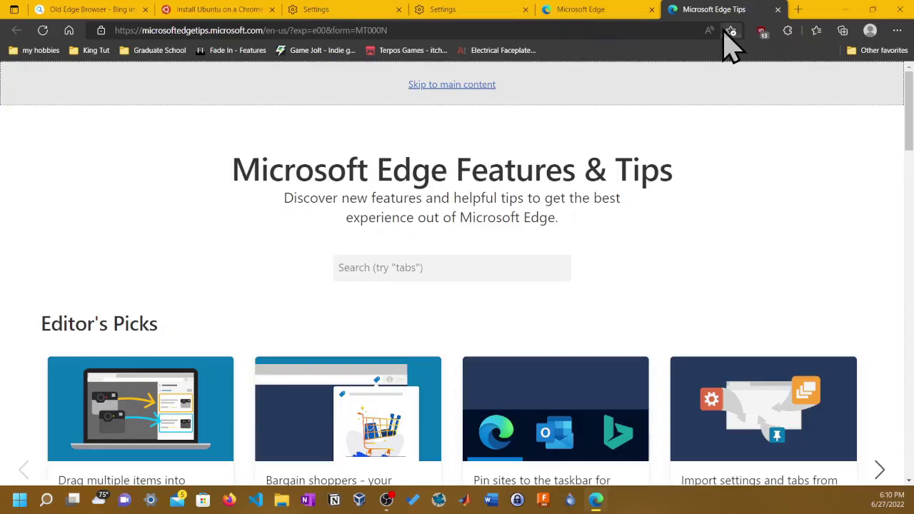
- Add the tips page to the Favorites bar under the name Microsoft Edge Tips
left_click(728, 32)
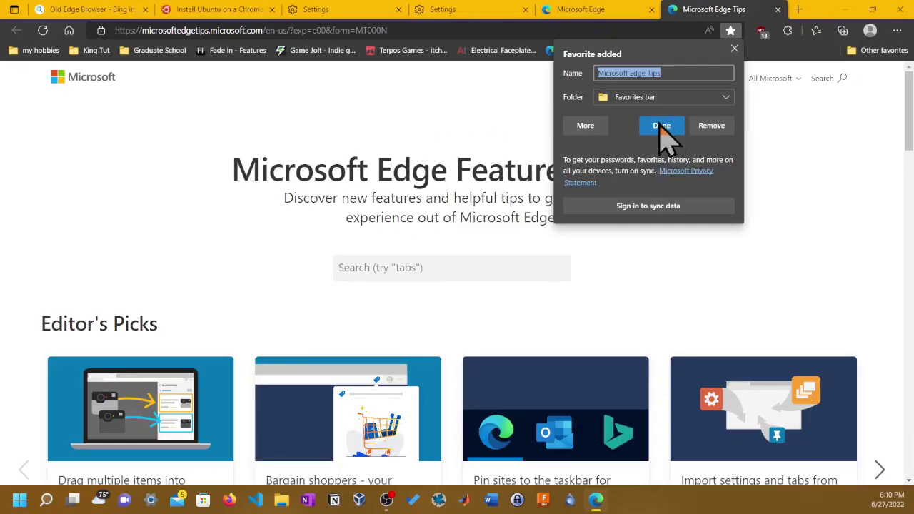
left_click(777, 124)
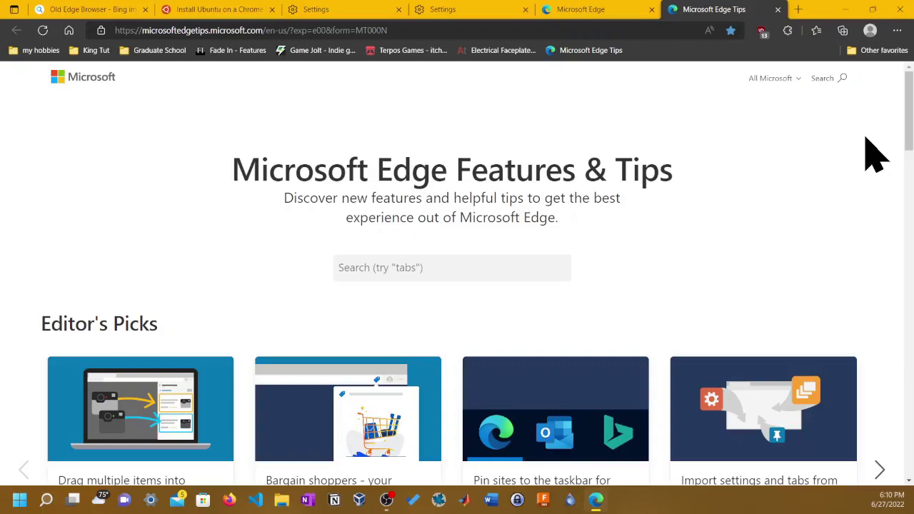
- Open the extensions management page and look over the installed extensions
left_click(897, 31)
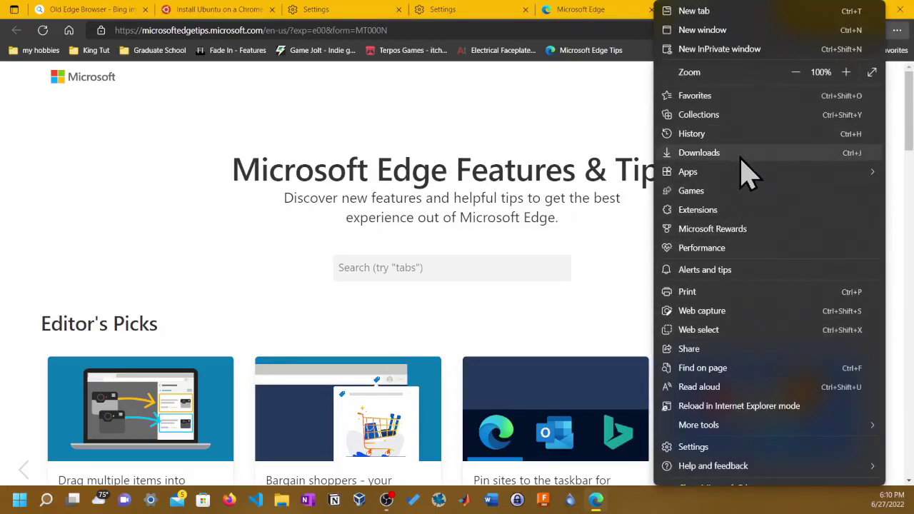
left_click(740, 204)
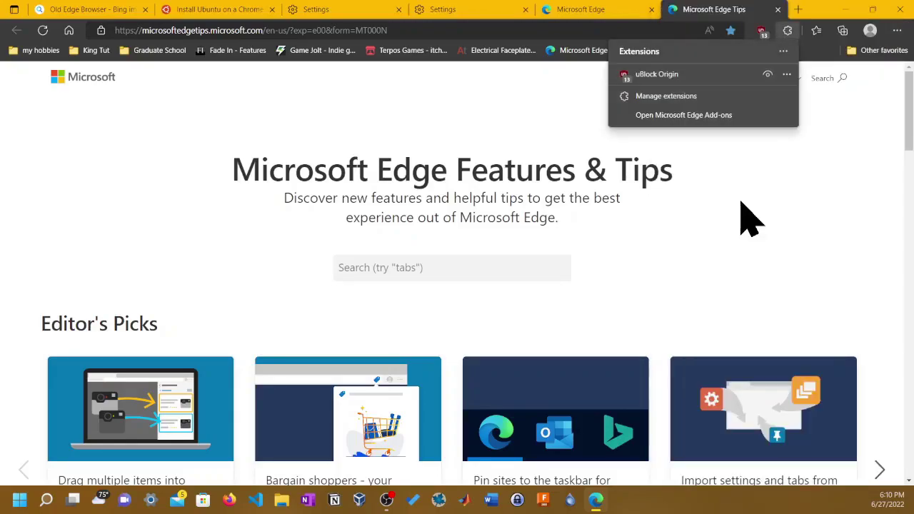
left_click(709, 96)
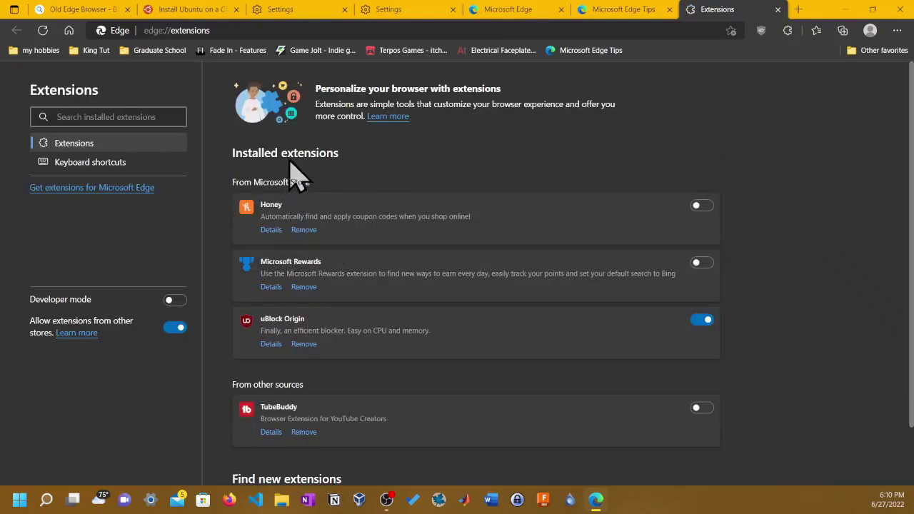
scroll(439, 372, "down", 1)
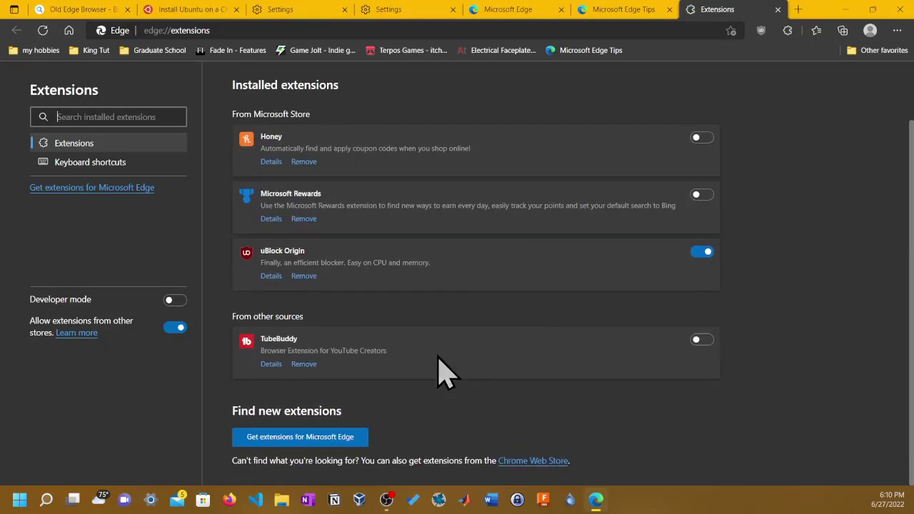
- Open the Edge Add-ons site for getting new extensions and browse its home page
left_click(333, 437)
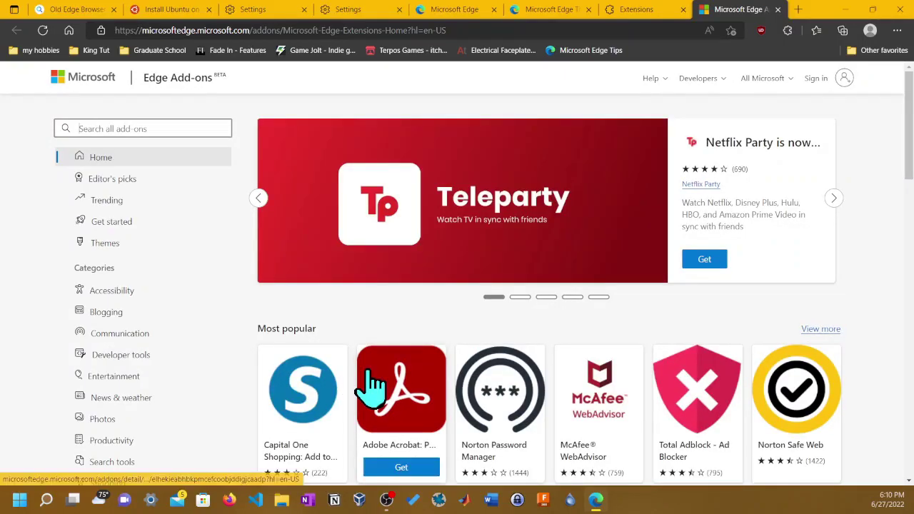
scroll(371, 389, "down", 5)
scroll(371, 388, "up", 5)
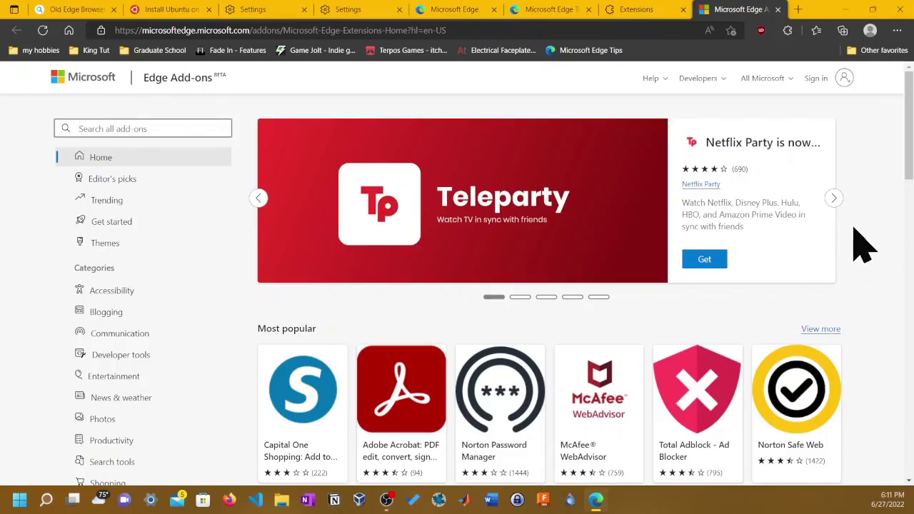
scroll(892, 243, "down", 3)
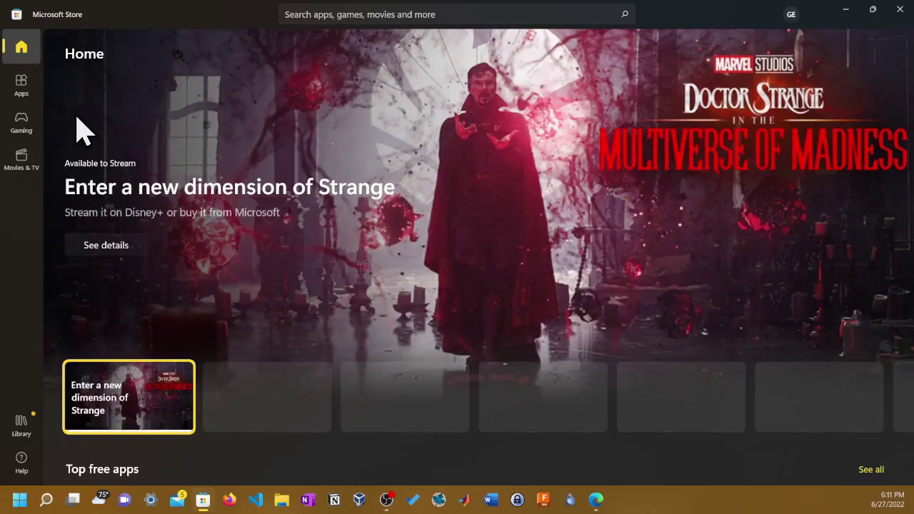
- Browse the entertainment and productivity listings in the Microsoft Store's Apps section, and check the account options
left_click(22, 89)
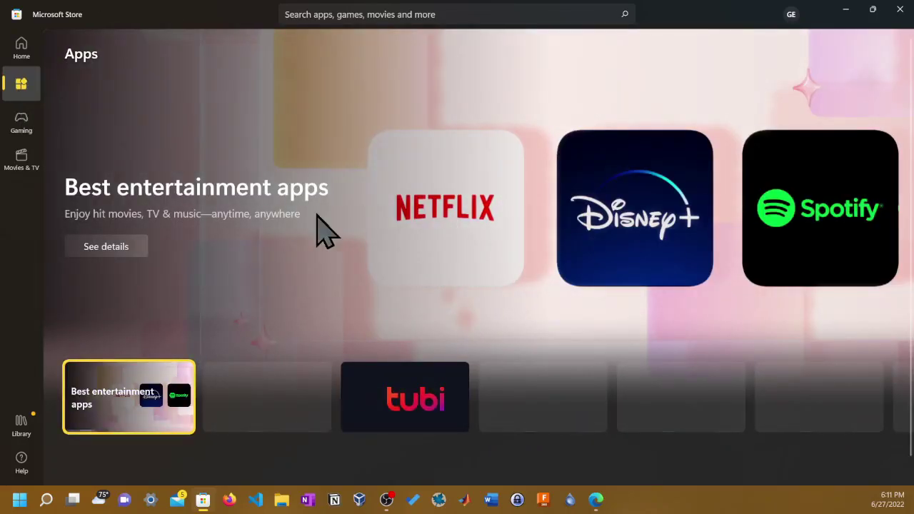
scroll(317, 228, "down", 5)
scroll(642, 138, "down", 3)
scroll(663, 179, "down", 4)
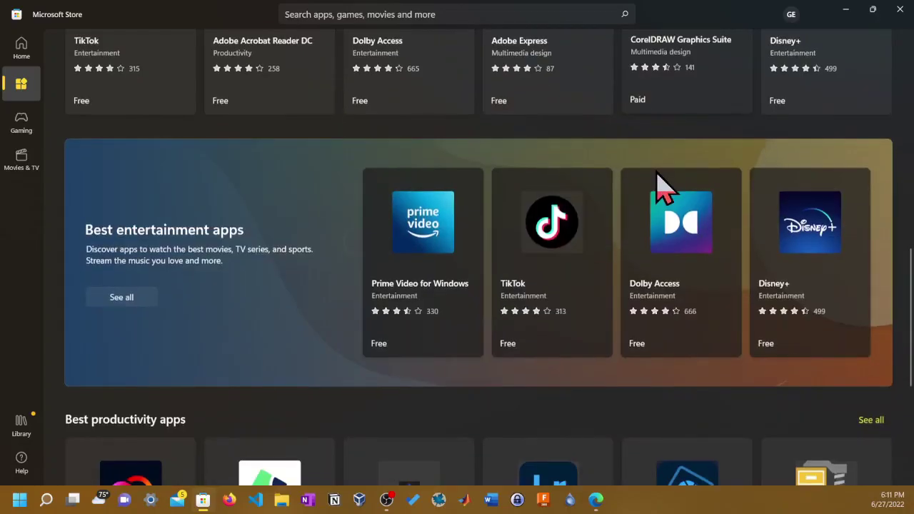
scroll(656, 172, "down", 3)
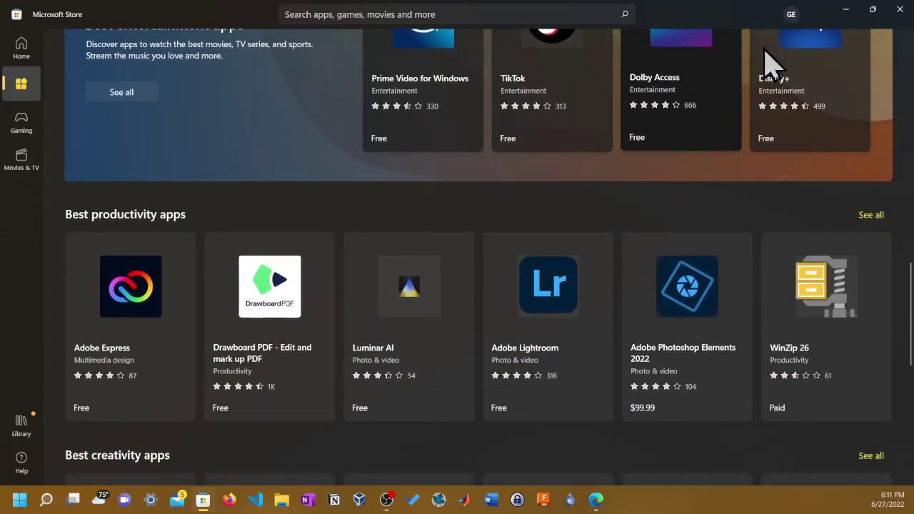
left_click(790, 15)
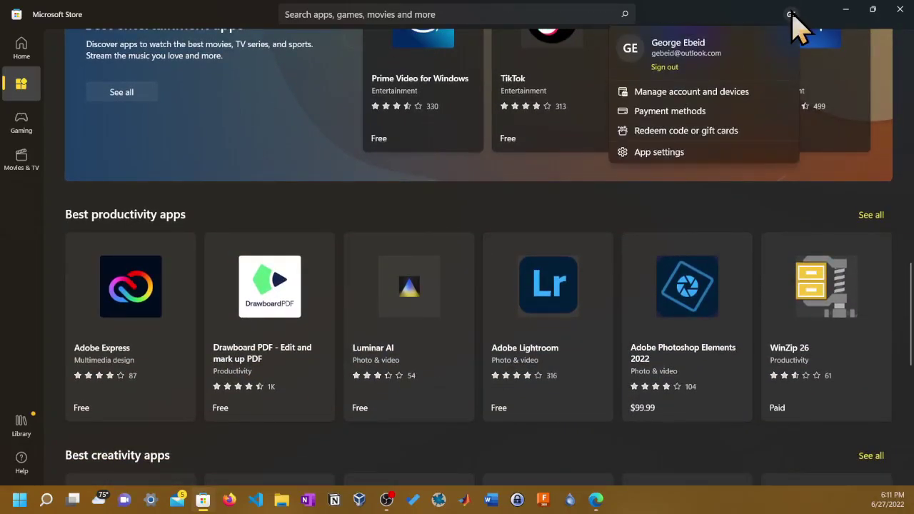
left_click(791, 16)
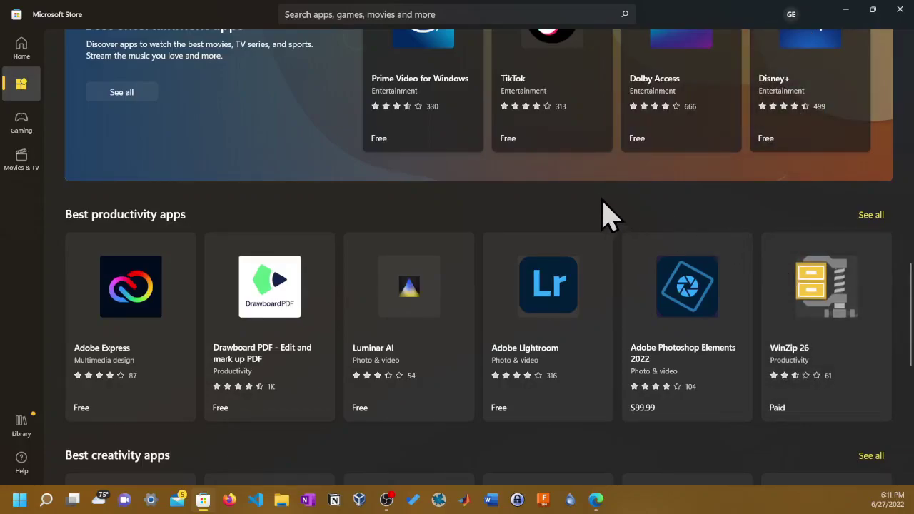
- Look through the utility, trending and top paid apps, and close the Microsoft Store to return to Edge Add-ons
scroll(603, 212, "down", 4)
scroll(603, 212, "down", 7)
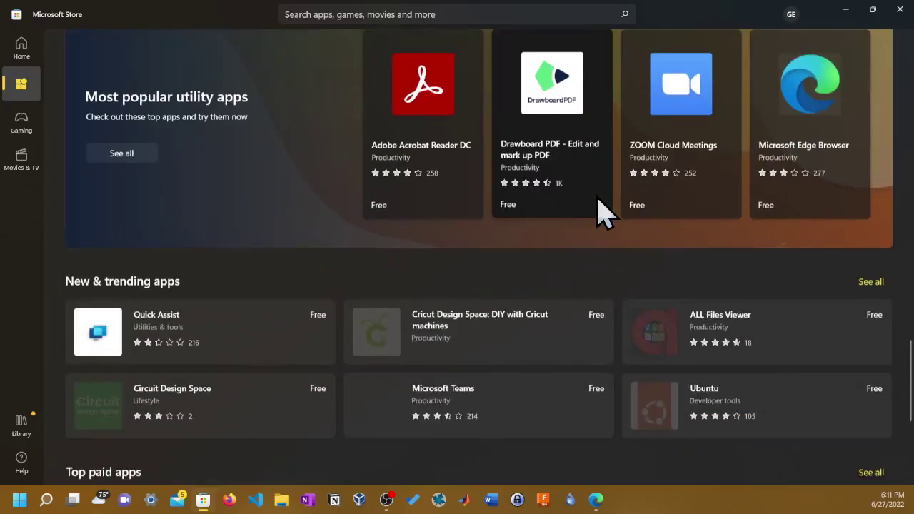
scroll(603, 212, "down", 3)
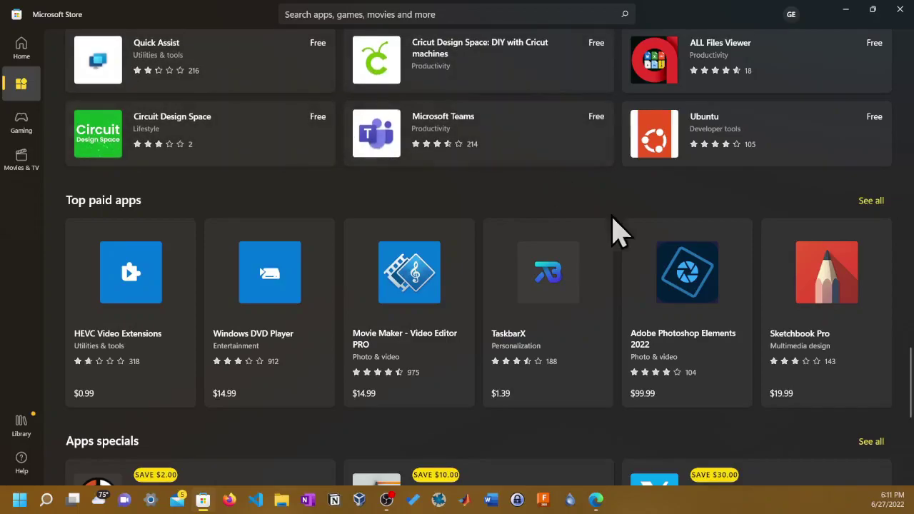
scroll(495, 347, "down", 5)
scroll(495, 348, "up", 7)
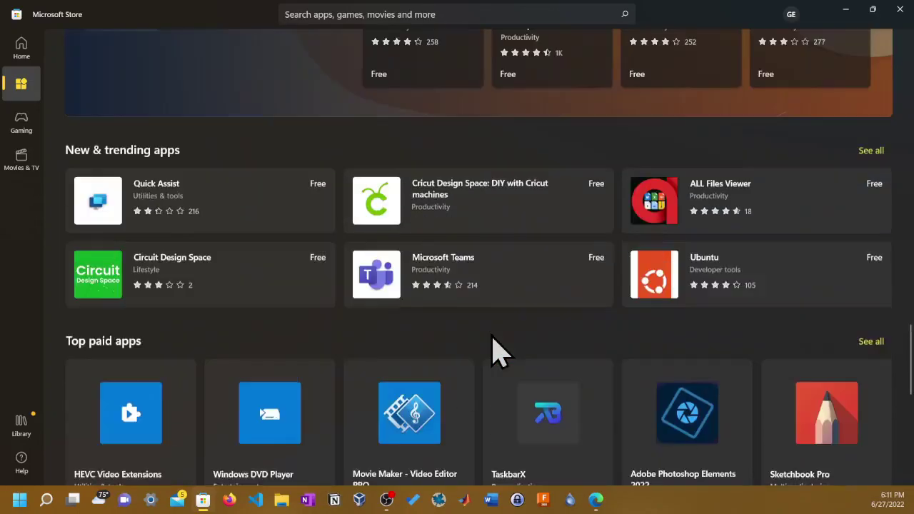
left_click(899, 9)
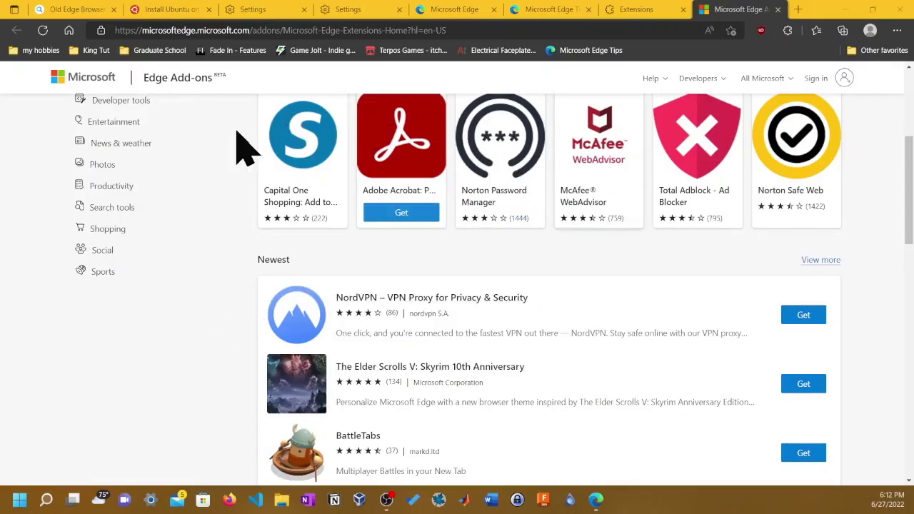
- Open the Themes category of the Edge Add-ons site and browse the featured themes from Microsoft
scroll(582, 333, "up", 3)
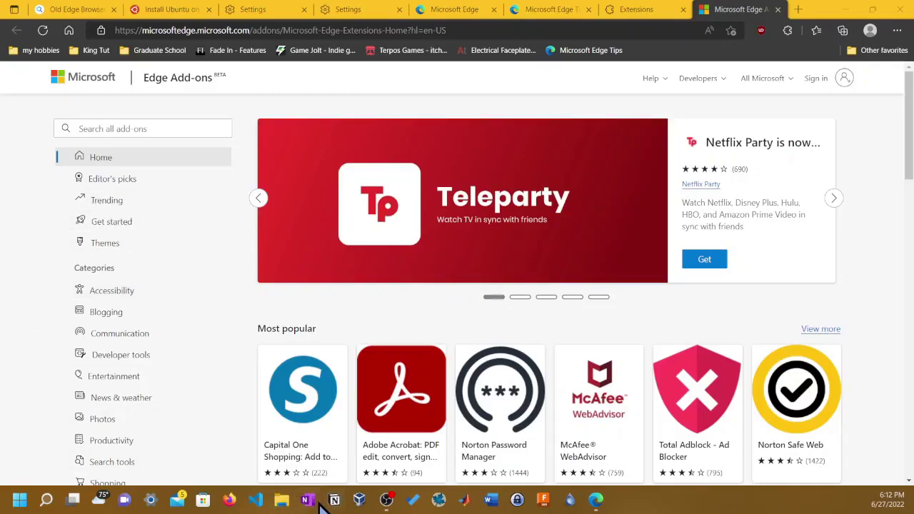
left_click(156, 244)
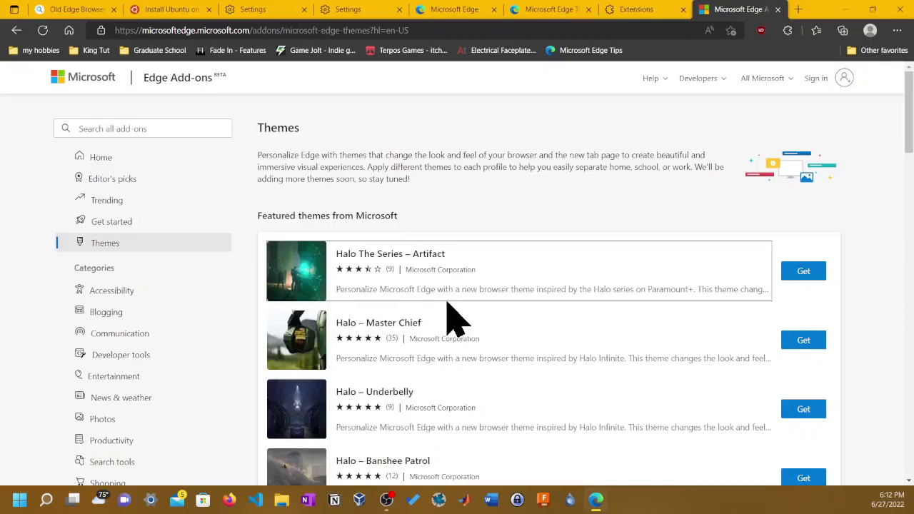
scroll(454, 321, "down", 3)
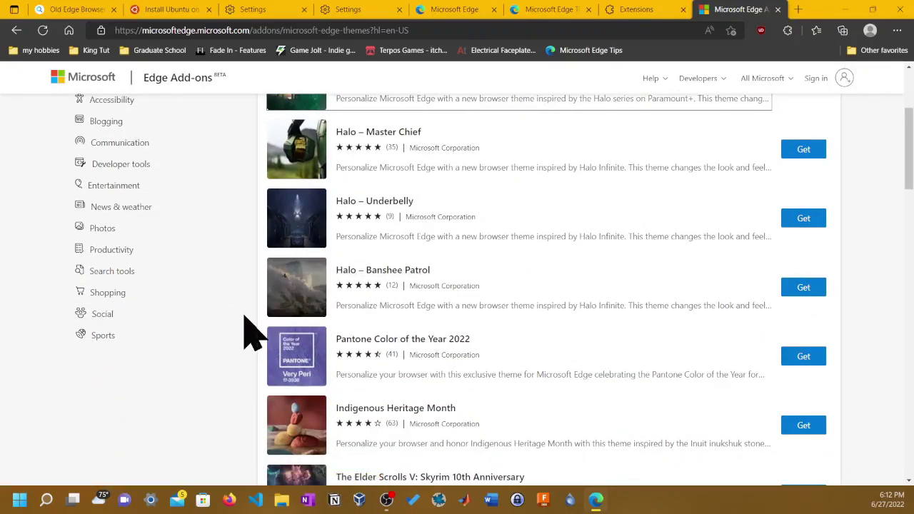
scroll(255, 328, "up", 3)
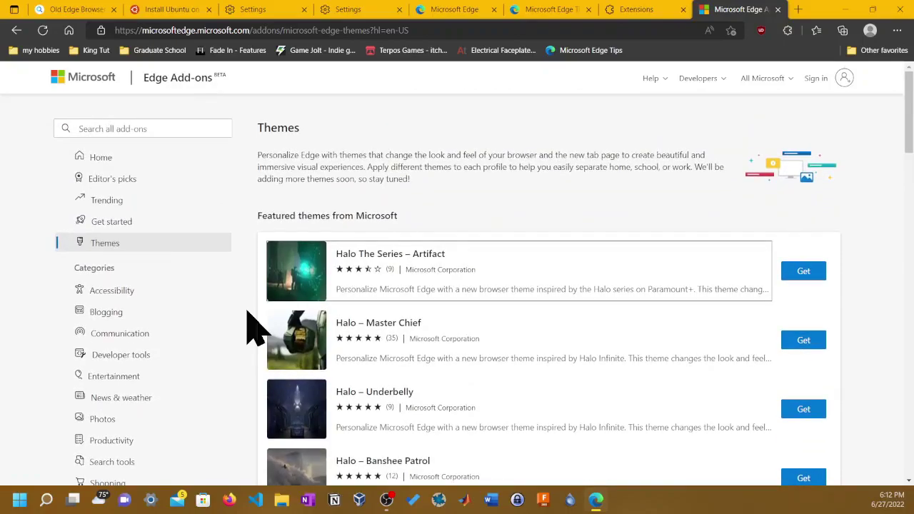
scroll(255, 329, "down", 8)
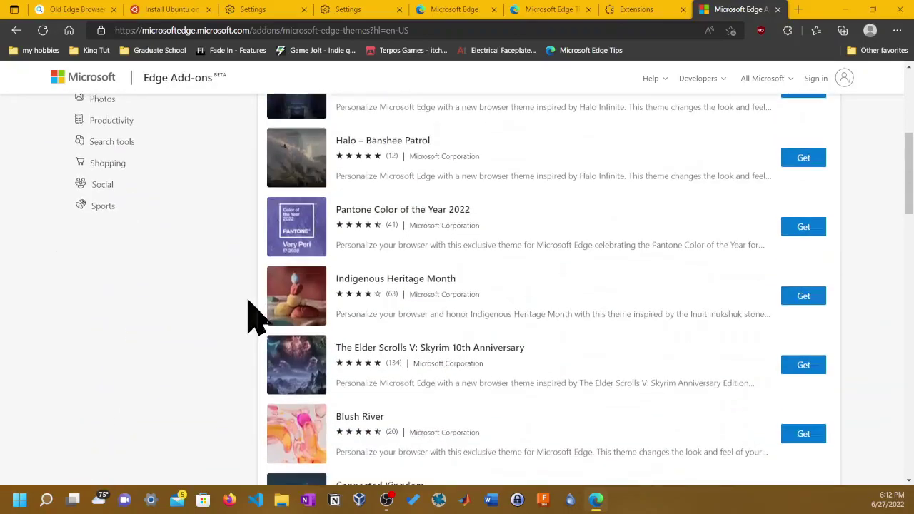
scroll(255, 318, "down", 4)
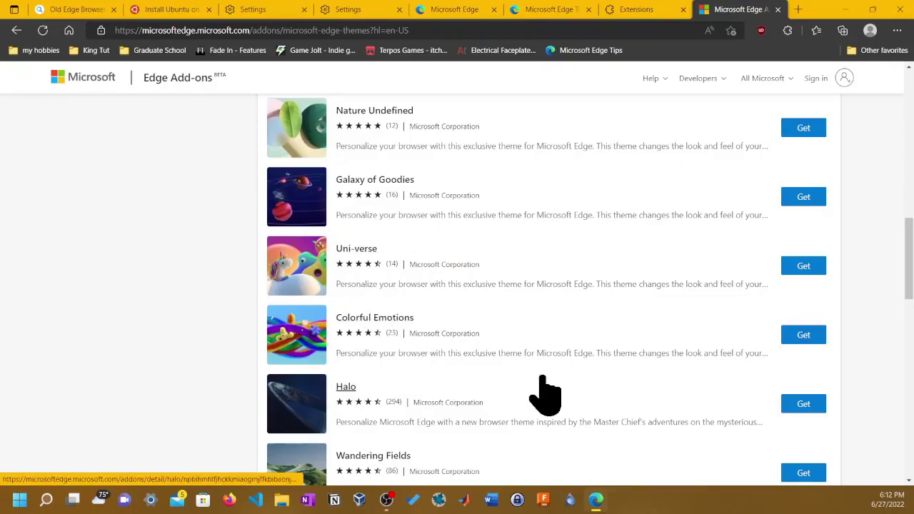
scroll(539, 395, "down", 2)
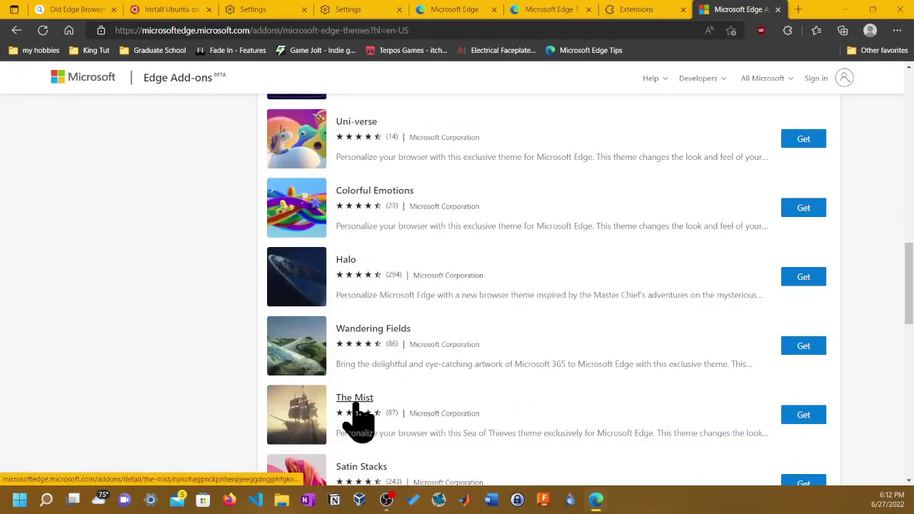
- Add the theme The Mist to Microsoft Edge and dismiss the downloads pop-up
left_click(793, 420)
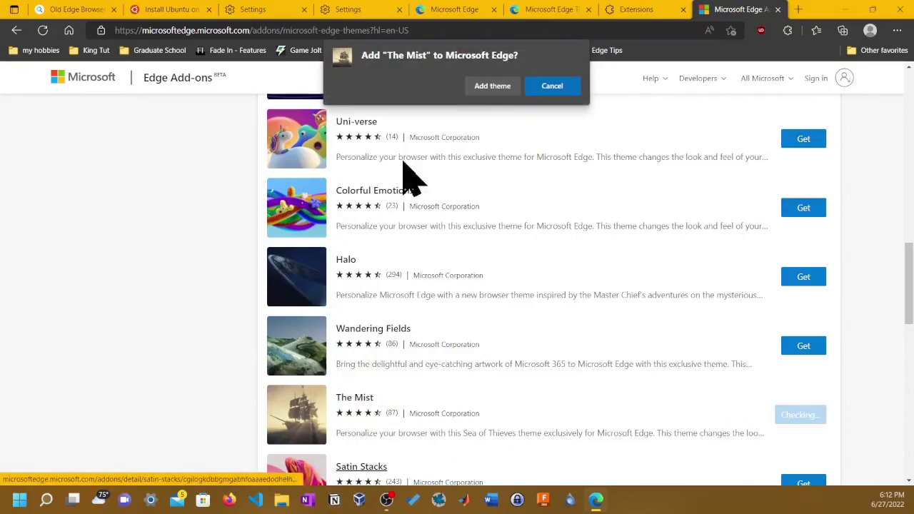
left_click(485, 86)
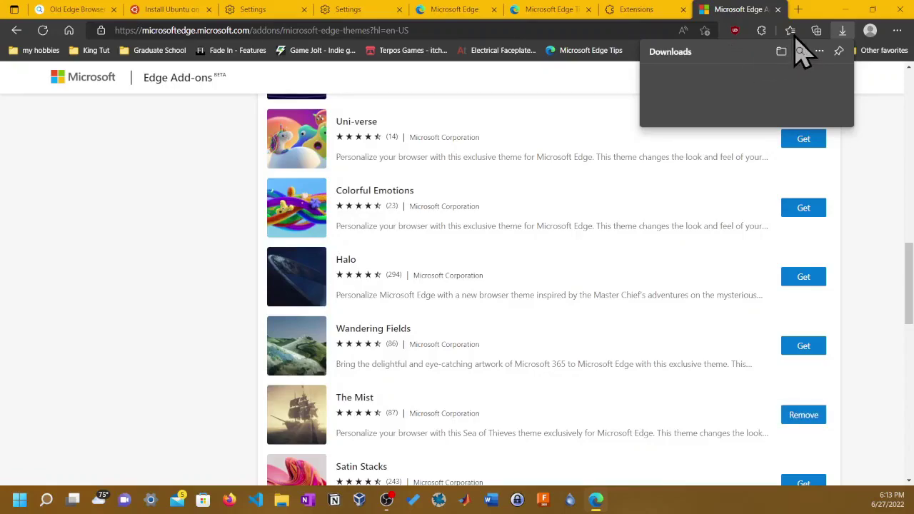
left_click(843, 33)
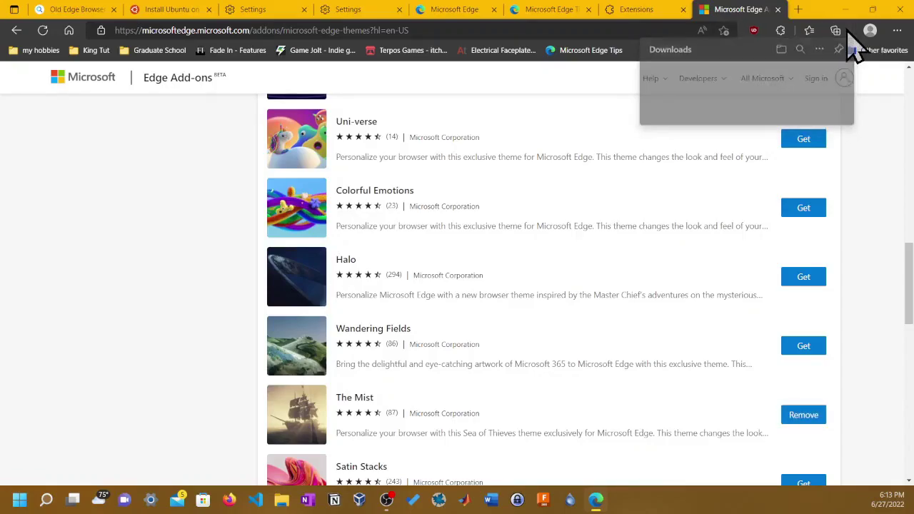
- View the new tab page, and open The Mist's details page on Edge Add-ons to examine its preview
left_click(798, 10)
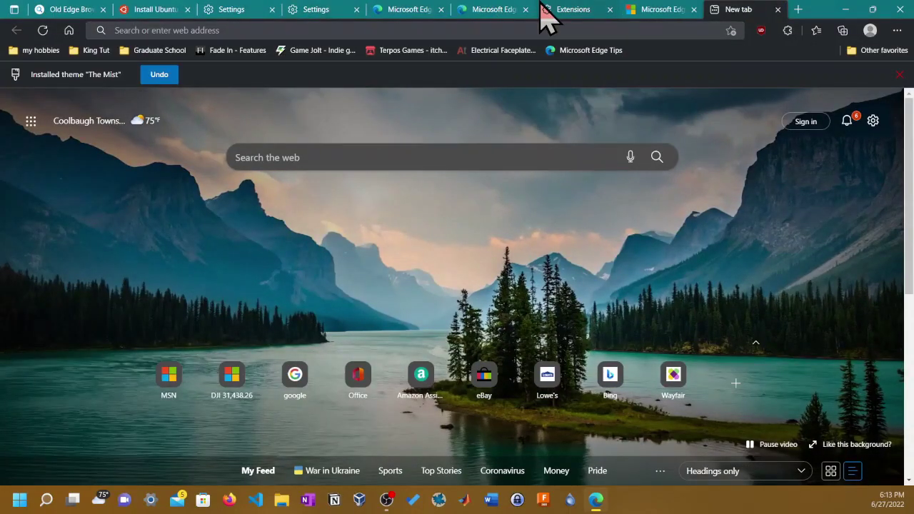
left_click(660, 10)
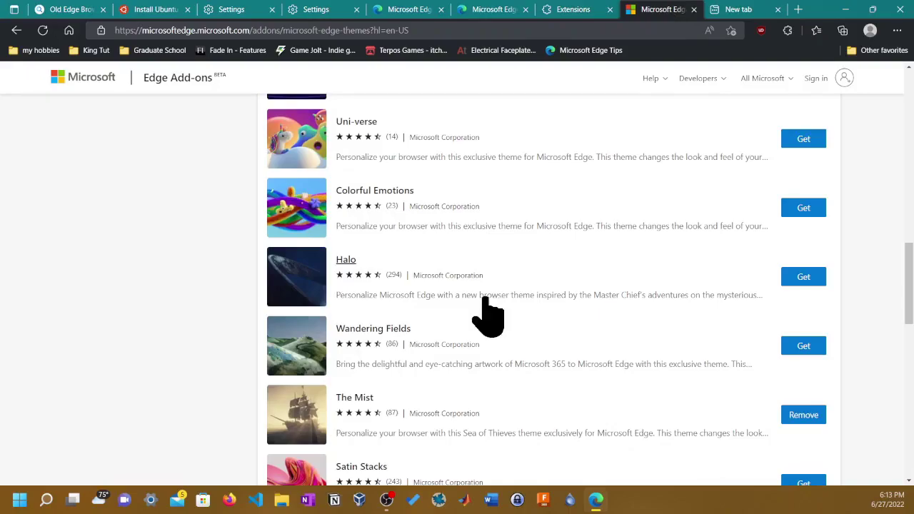
left_click(354, 400)
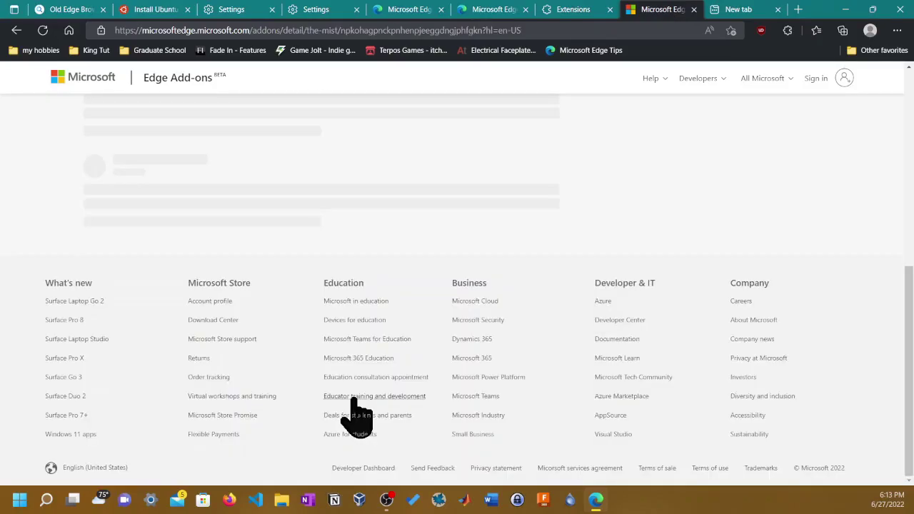
scroll(342, 246, "up", 15)
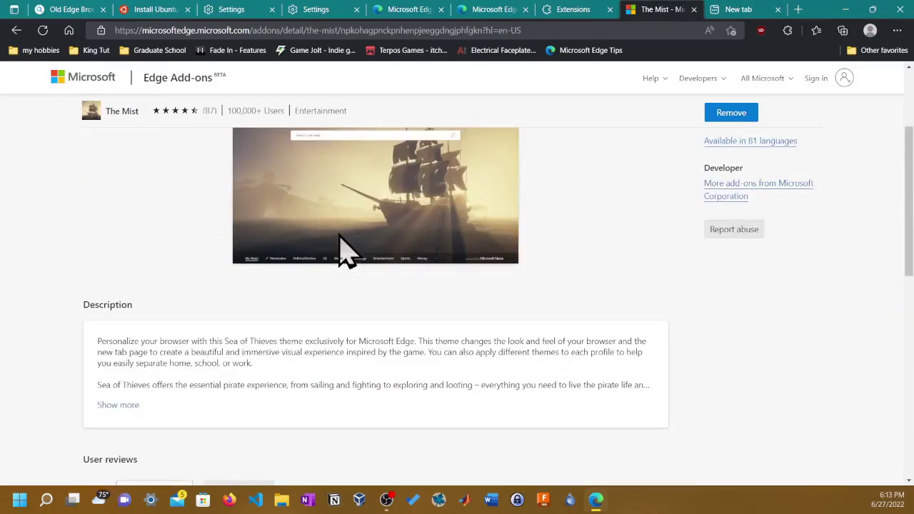
- Check the theme's background on another new tab page, and close both new tabs and The Mist's details page
left_click(804, 10)
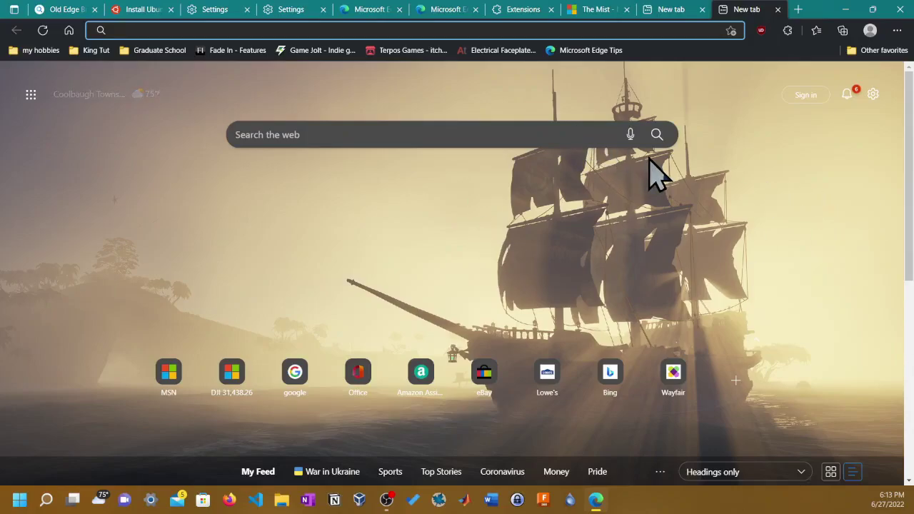
left_click(778, 9)
left_click(778, 10)
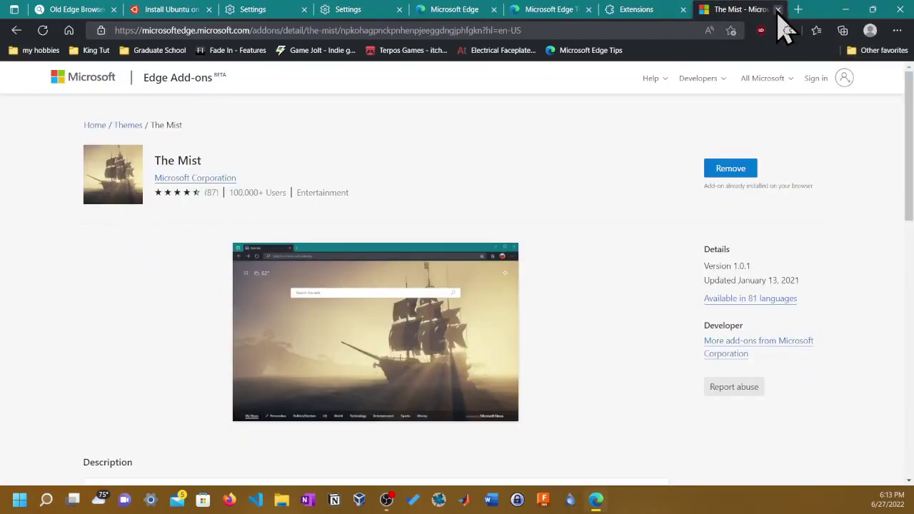
left_click(778, 9)
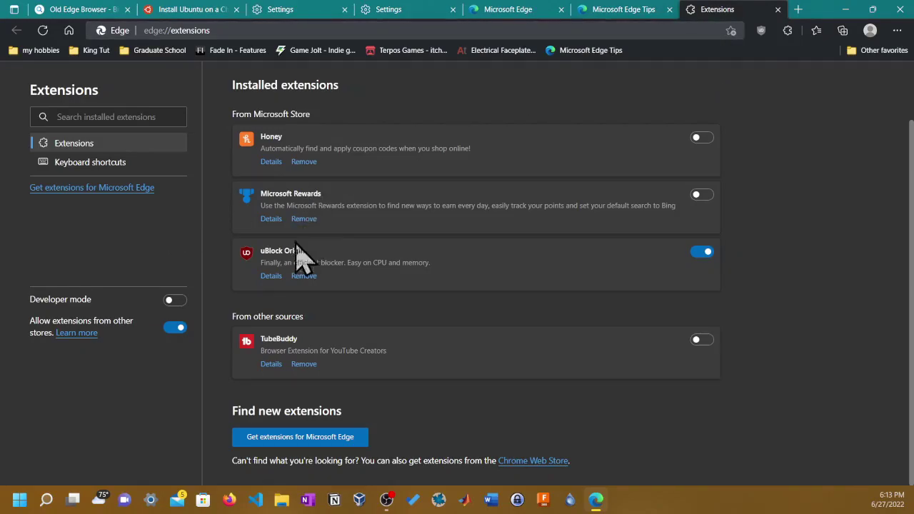
- Reopen the Edge Add-ons site from the extensions page and look through its Newest, Editor's picks, By Microsoft and Trending sections
left_click(344, 438)
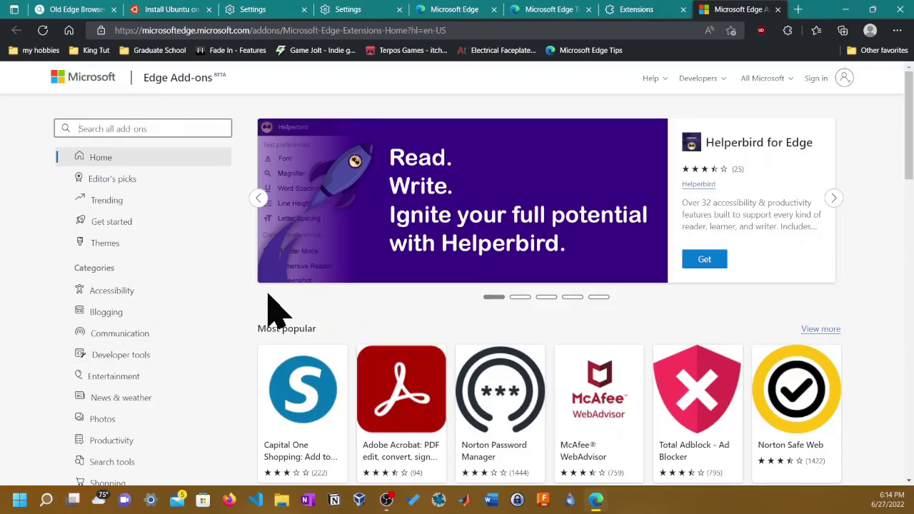
scroll(250, 321, "down", 3)
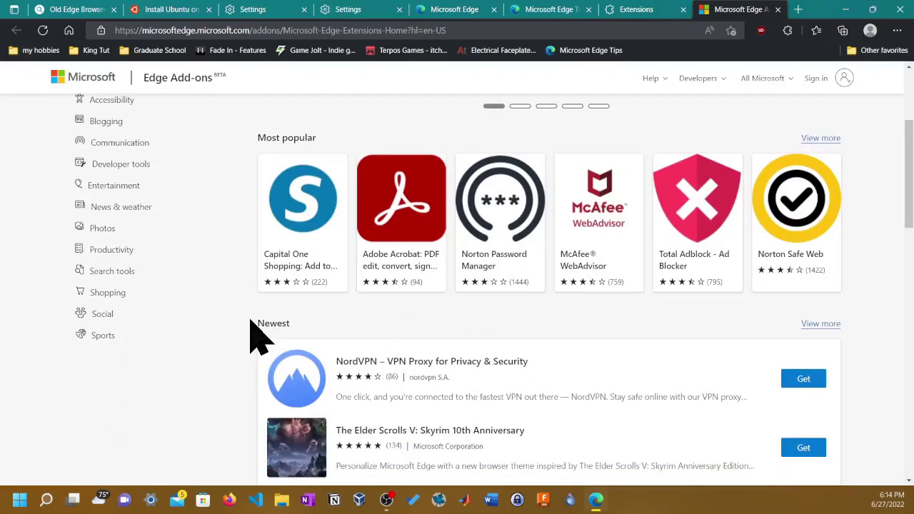
scroll(172, 336, "down", 1)
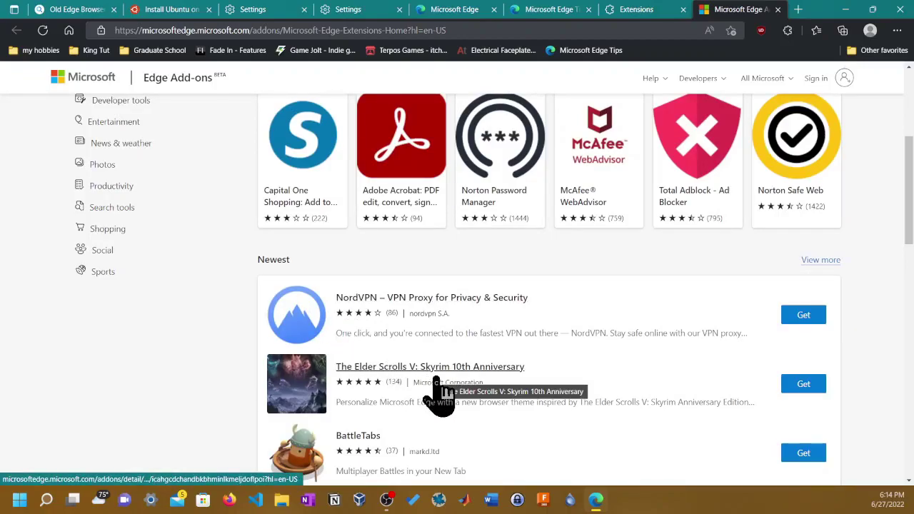
scroll(438, 393, "down", 1)
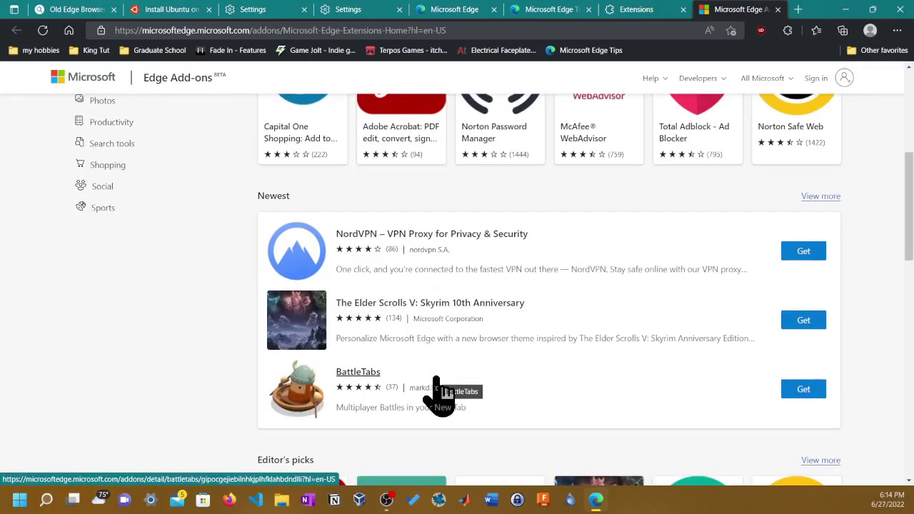
scroll(437, 392, "down", 3)
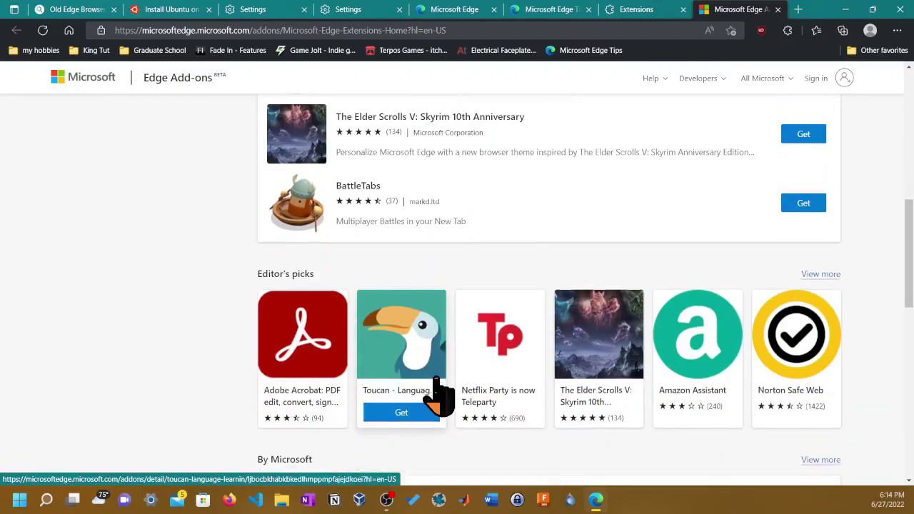
scroll(438, 396, "down", 2)
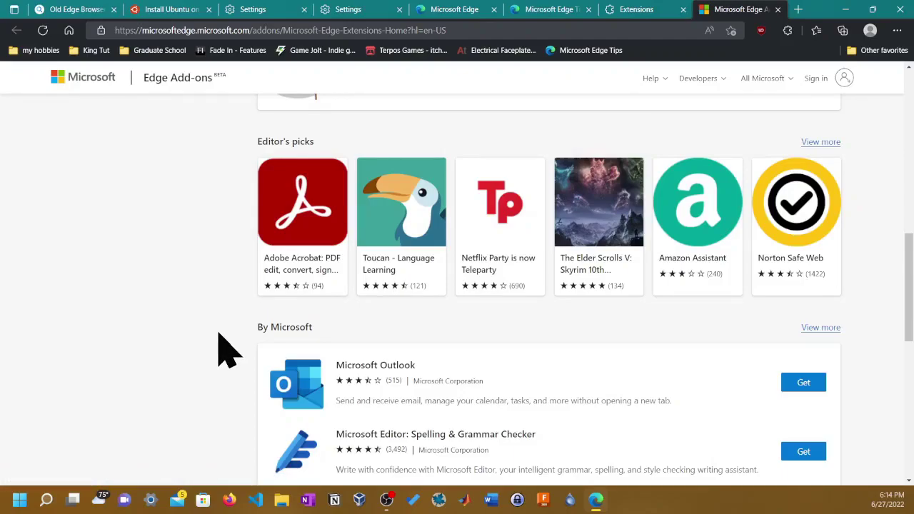
scroll(225, 335, "down", 2)
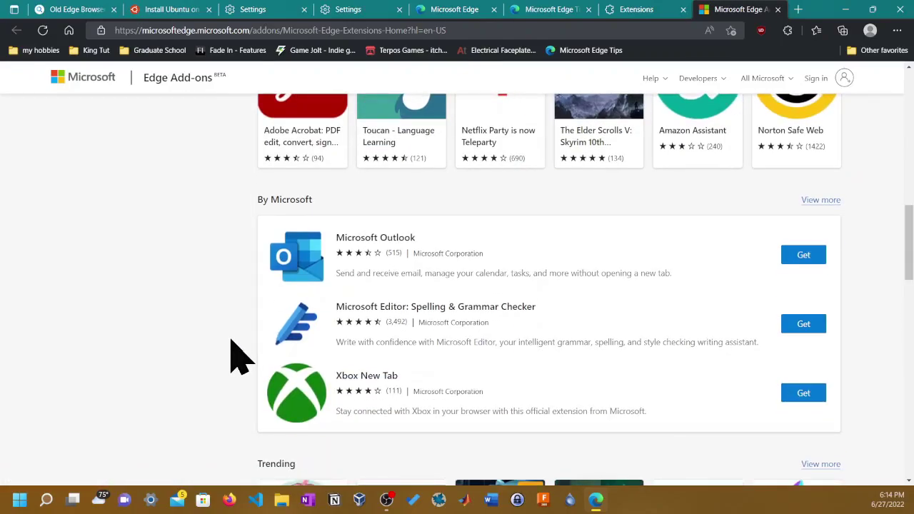
scroll(239, 355, "down", 1)
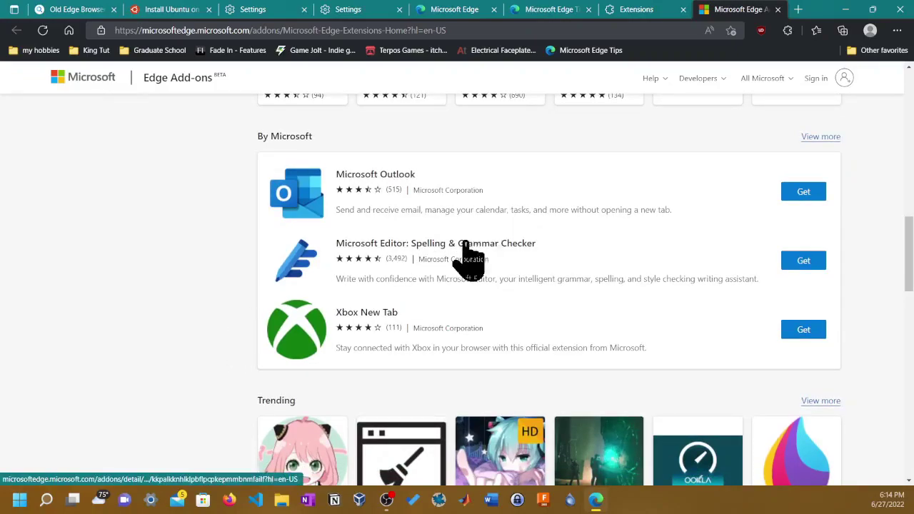
scroll(452, 284, "down", 5)
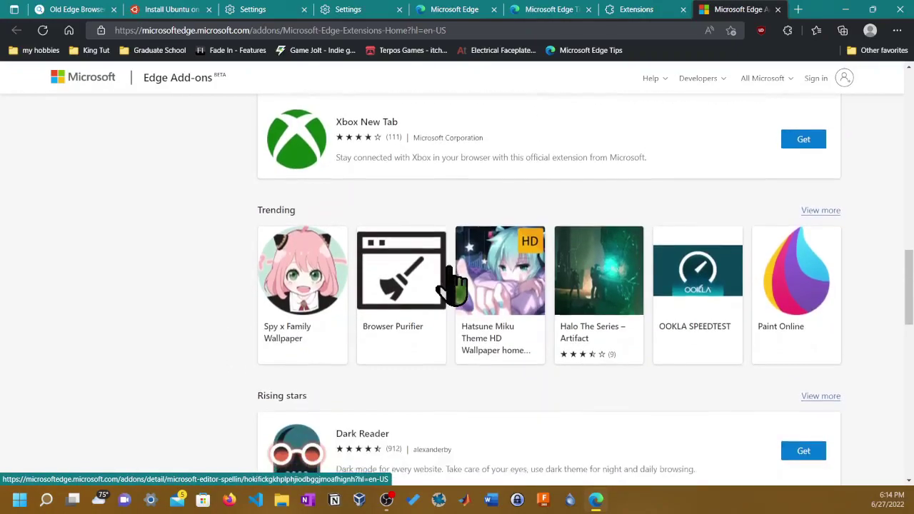
- Look over the Newest, By Microsoft, Trending and Rising stars sections of the Edge Add-ons home page
scroll(451, 284, "up", 7)
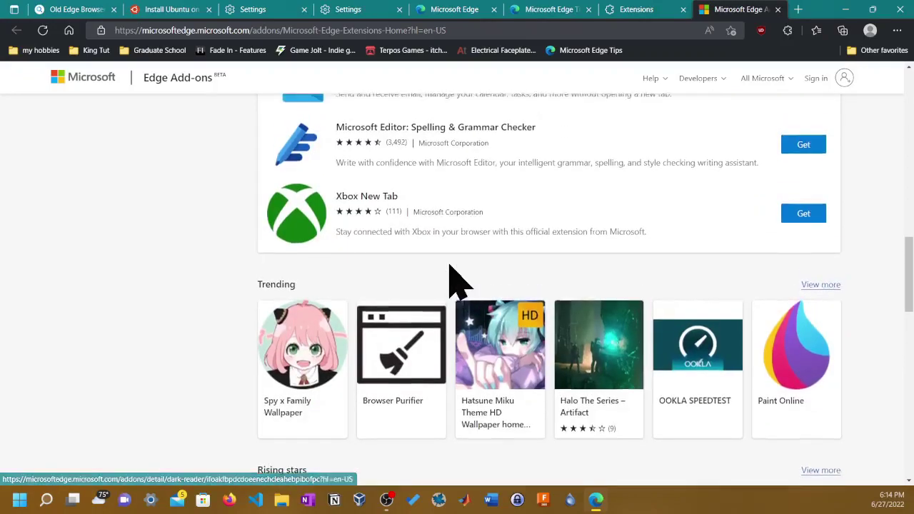
scroll(446, 284, "up", 6)
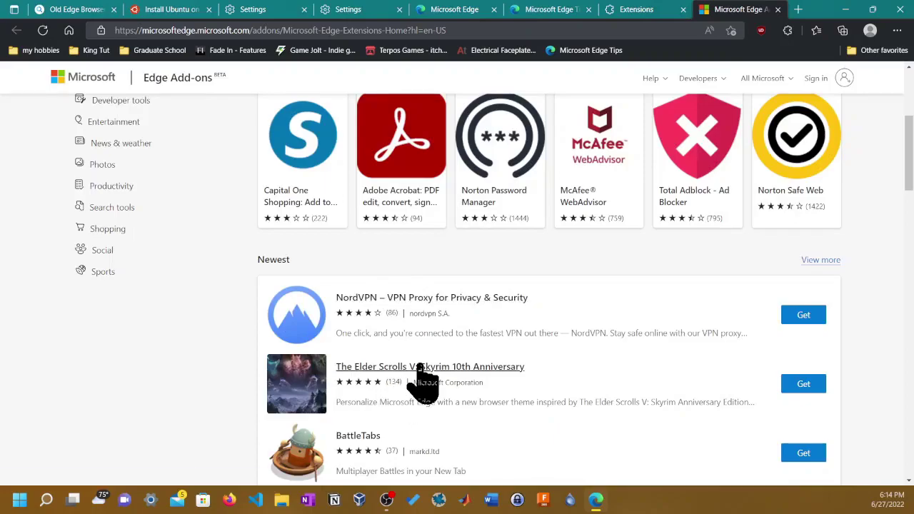
scroll(418, 383, "down", 2)
scroll(426, 382, "down", 6)
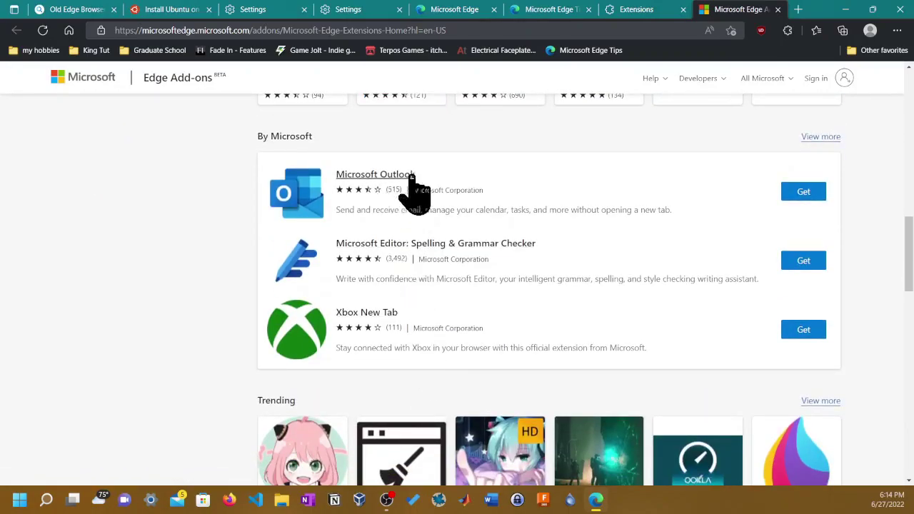
scroll(187, 385, "down", 4)
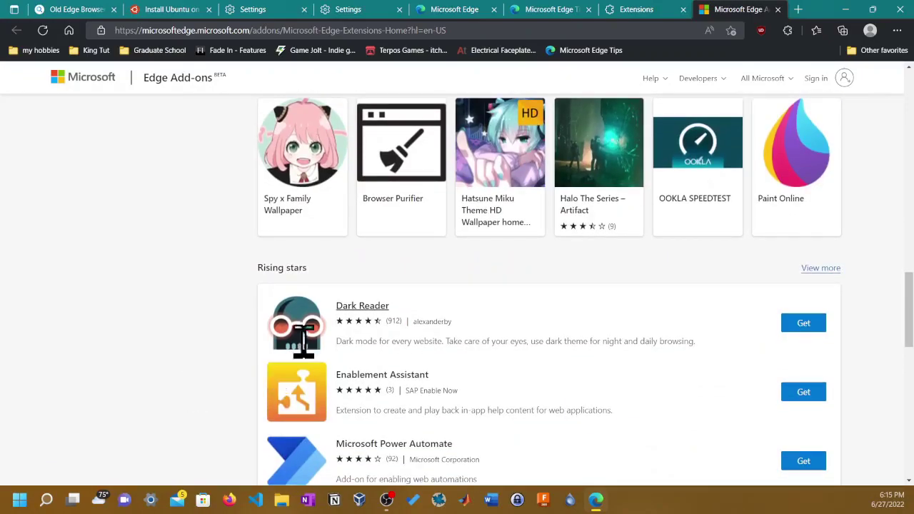
scroll(612, 342, "down", 1)
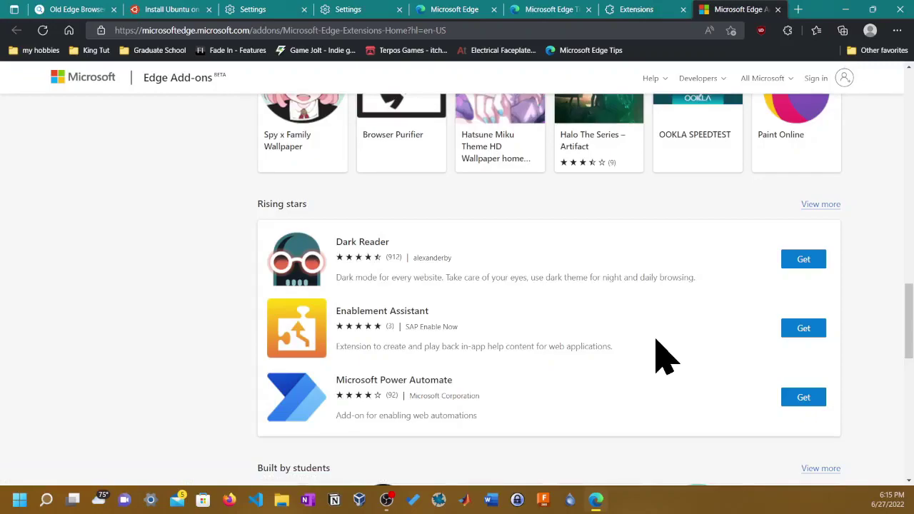
- Browse the Built by students, Work from home tools and Daily inspiration sections of the add-ons home page
scroll(529, 391, "down", 5)
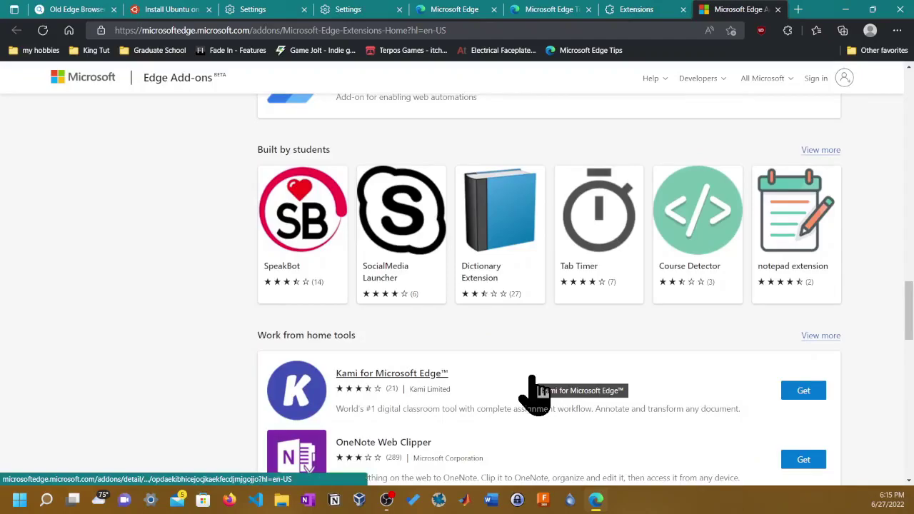
scroll(536, 391, "down", 1)
scroll(536, 391, "up", 1)
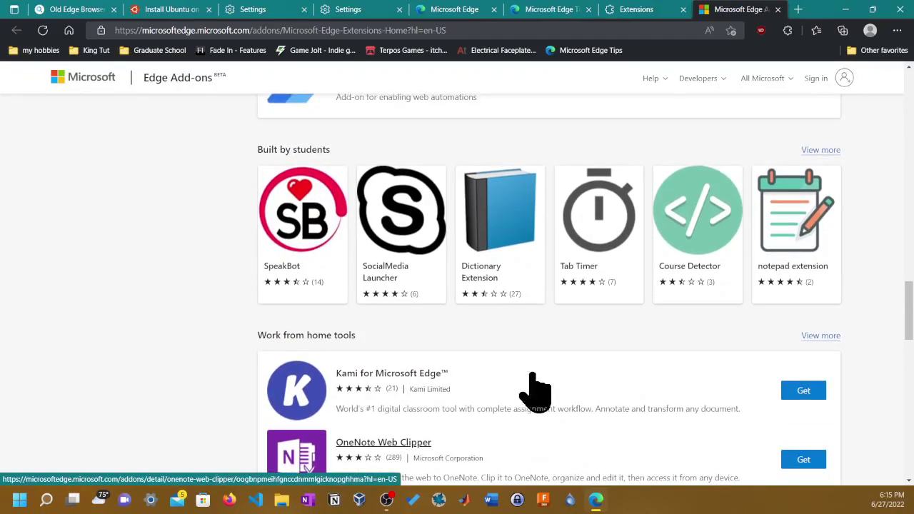
scroll(534, 392, "up", 3)
scroll(534, 392, "down", 1)
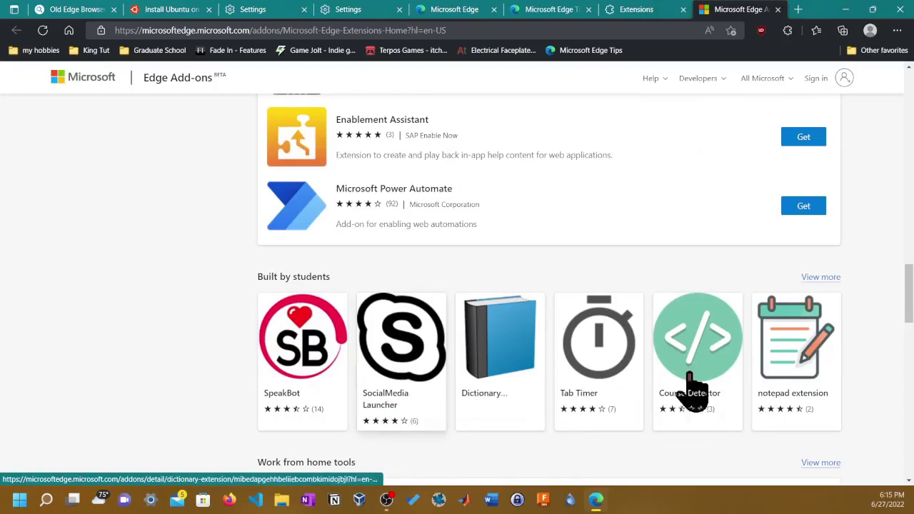
scroll(705, 379, "down", 3)
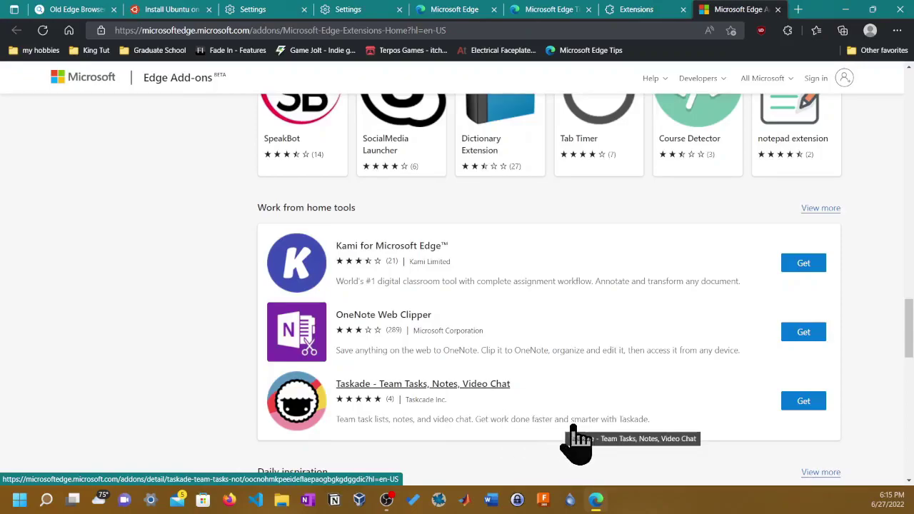
scroll(582, 439, "down", 4)
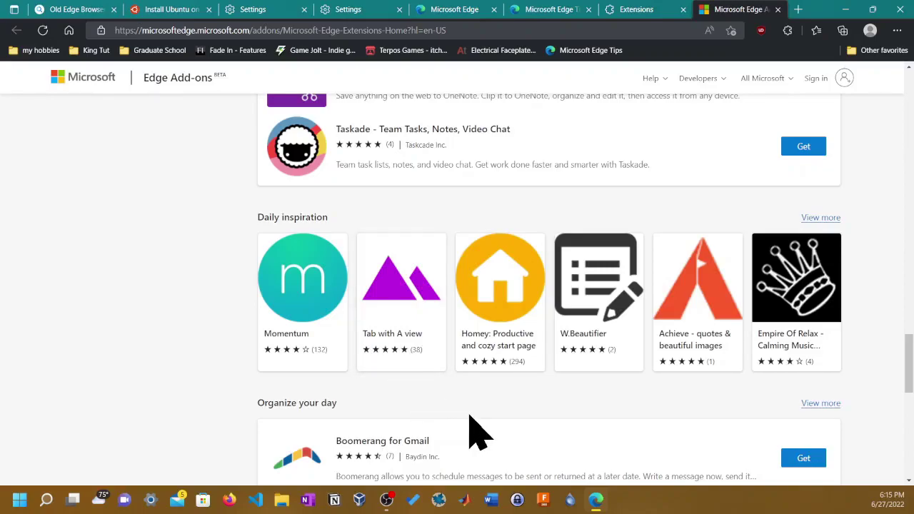
- Open the Tab with A view extension's details page, examine its preview images and description, and return to the add-ons home page
left_click(405, 314)
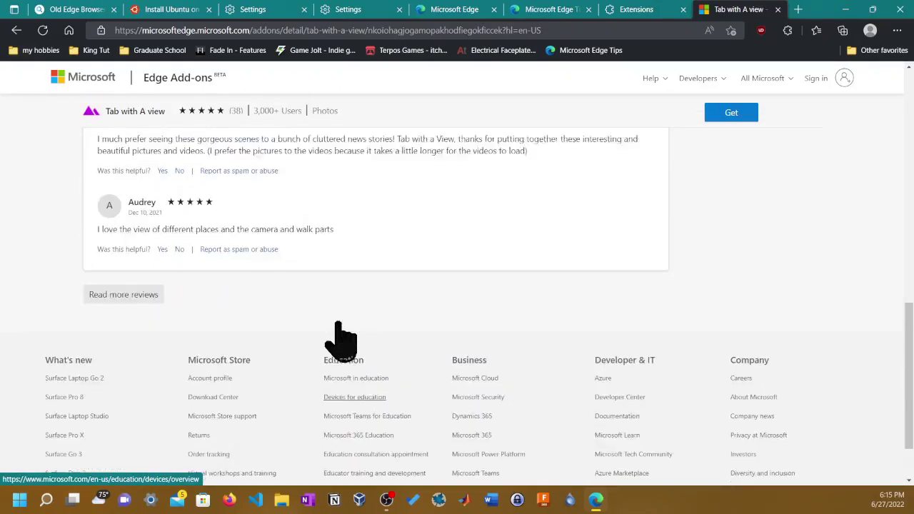
scroll(341, 341, "up", 10)
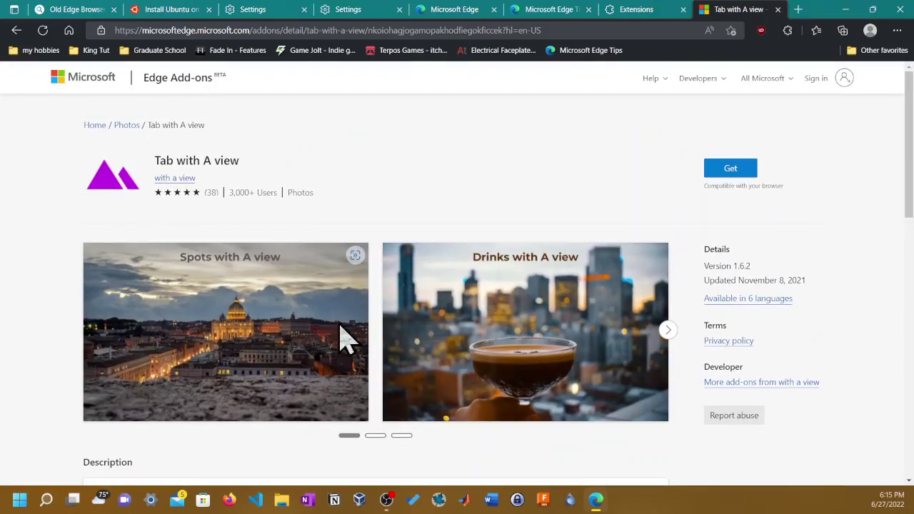
left_click(671, 340)
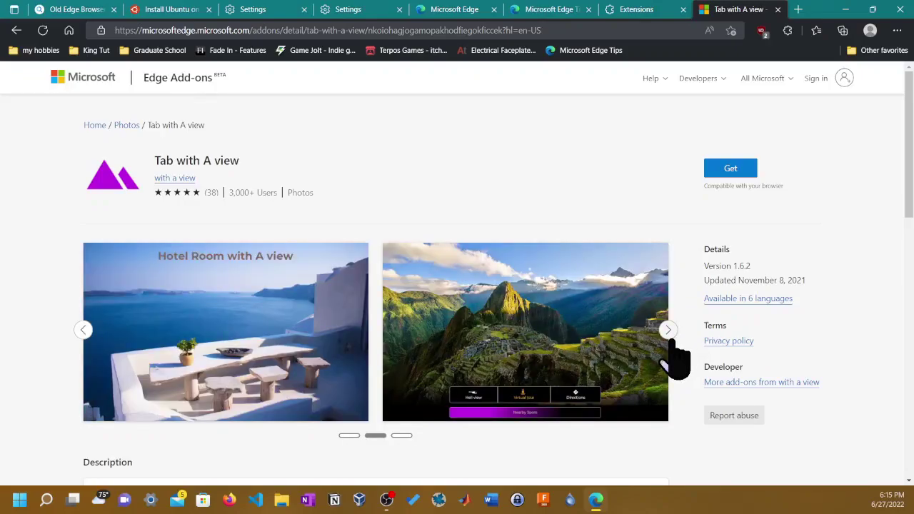
left_click(671, 337)
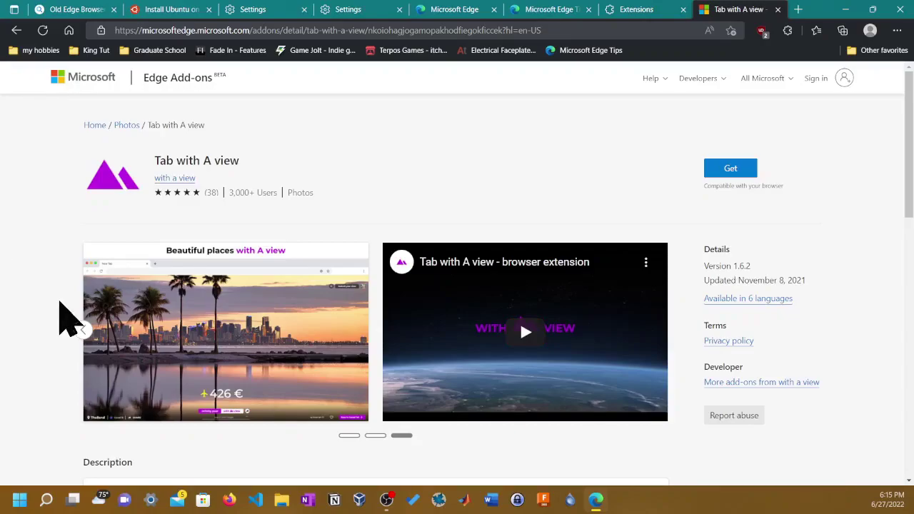
scroll(90, 221, "down", 4)
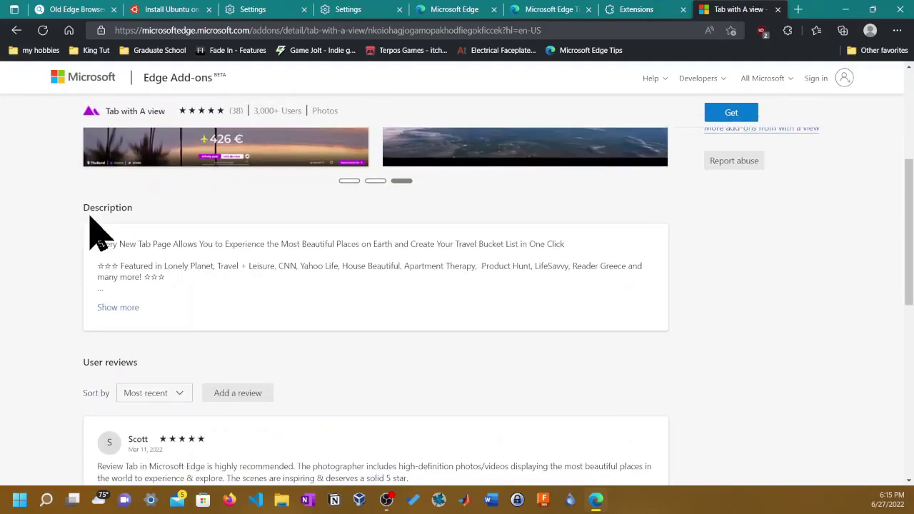
scroll(159, 359, "up", 4)
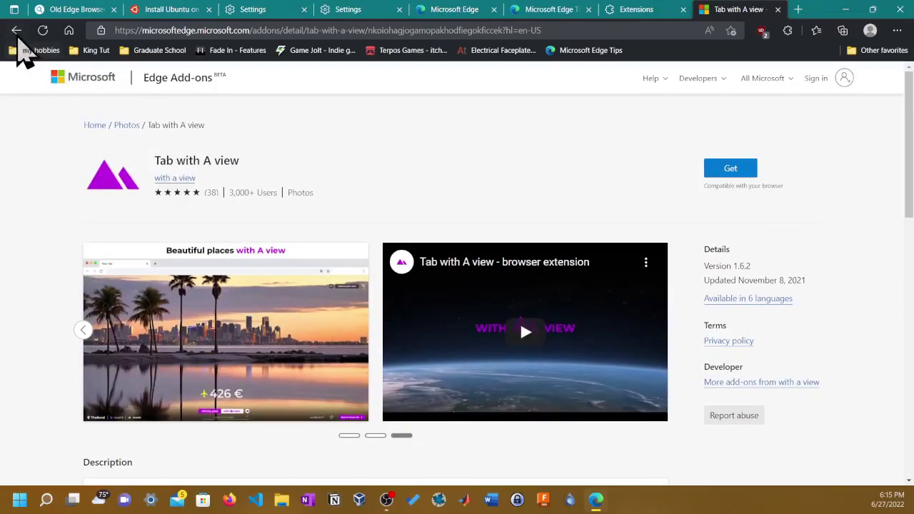
left_click(16, 31)
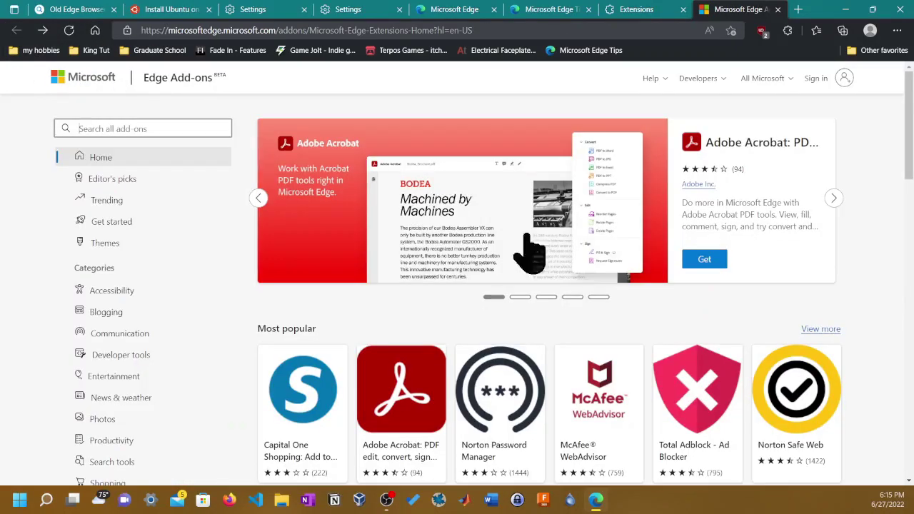
- Look through the add-ons home page down to Get Pride themes, and examine the Organize your day extensions
scroll(653, 210, "down", 15)
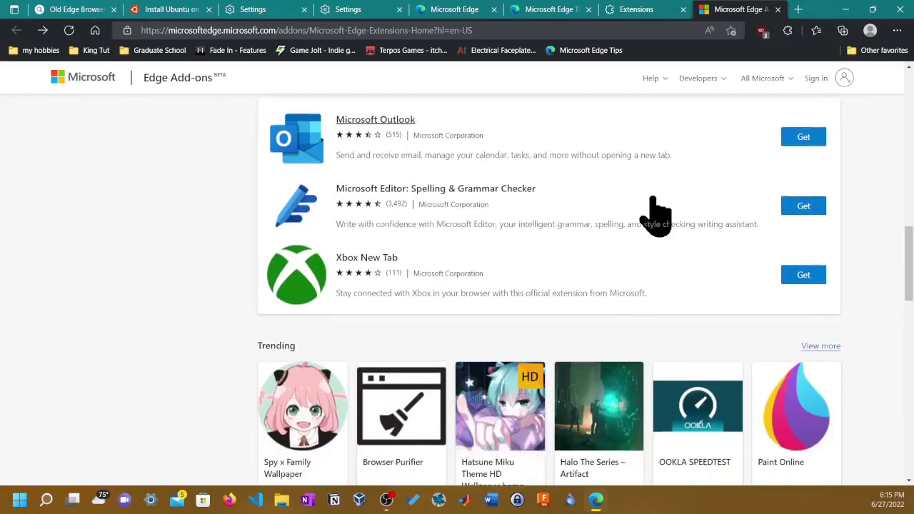
scroll(659, 208, "down", 10)
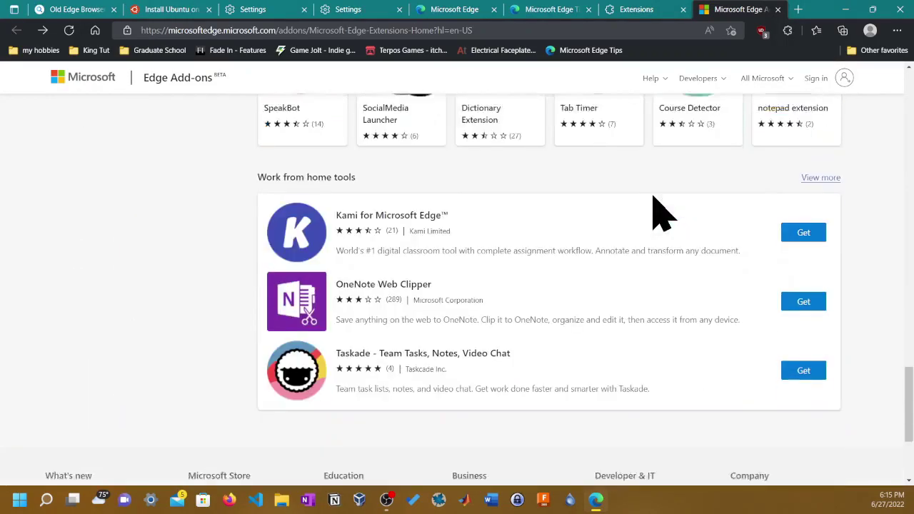
scroll(621, 214, "down", 3)
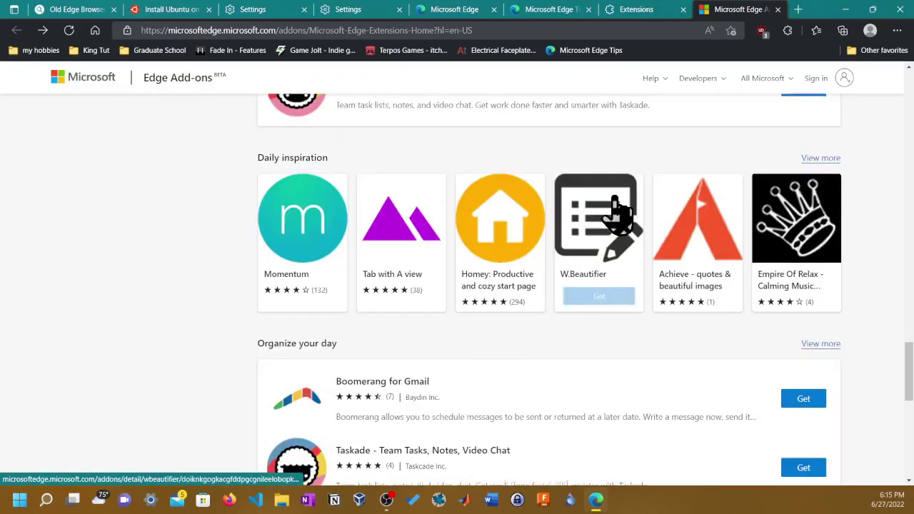
scroll(621, 214, "down", 5)
scroll(621, 209, "up", 2)
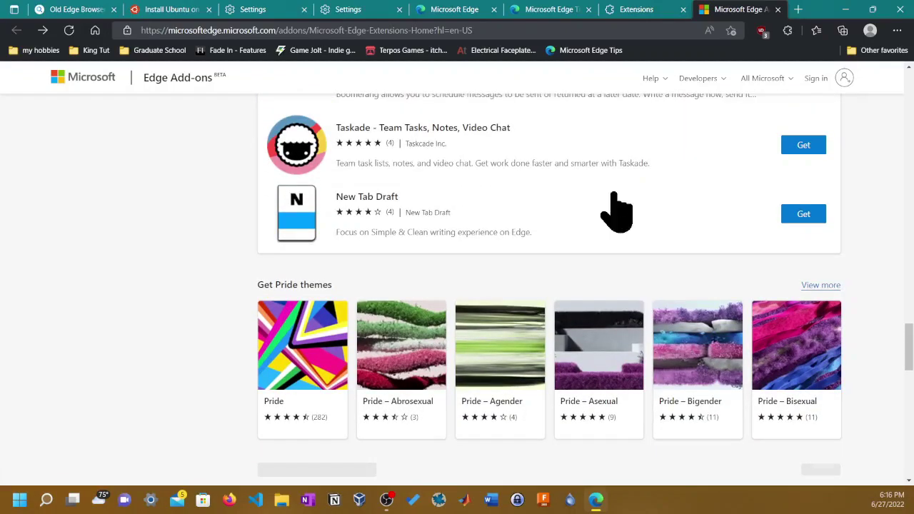
scroll(428, 207, "up", 4)
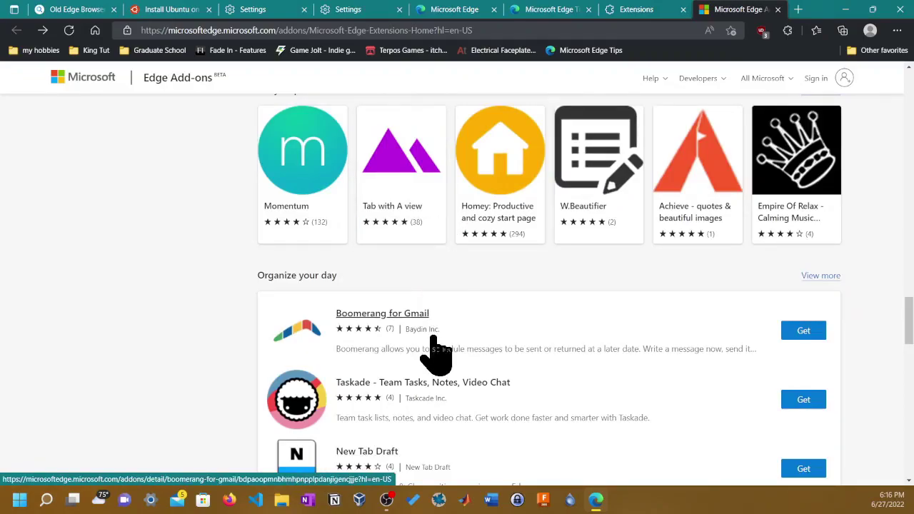
scroll(433, 349, "down", 2)
scroll(434, 354, "up", 1)
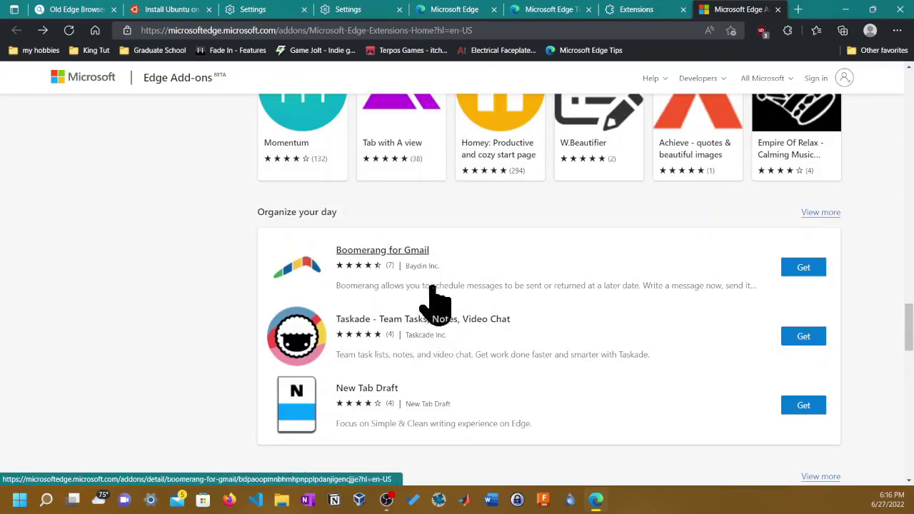
- Examine the Tools for teachers, Math helper, Learning tools for everyone and Save time with productivity tools sections
scroll(433, 275, "down", 3)
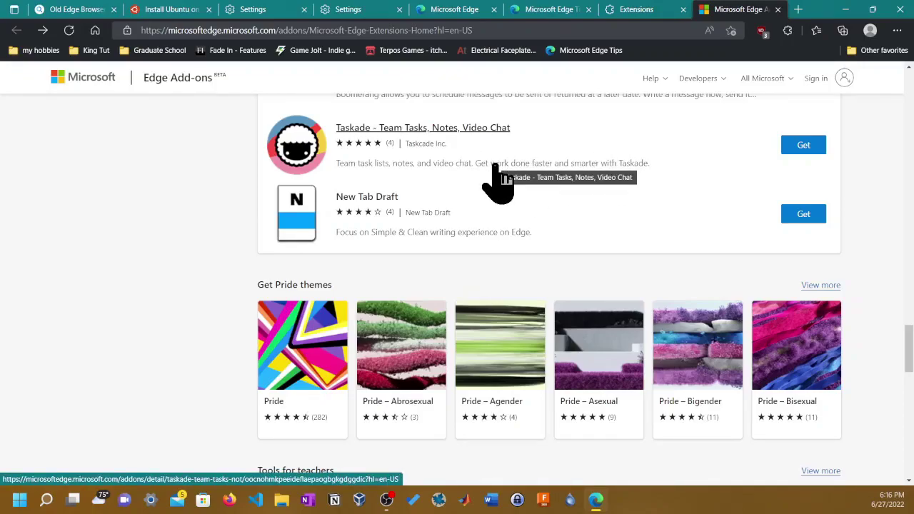
scroll(498, 179, "down", 4)
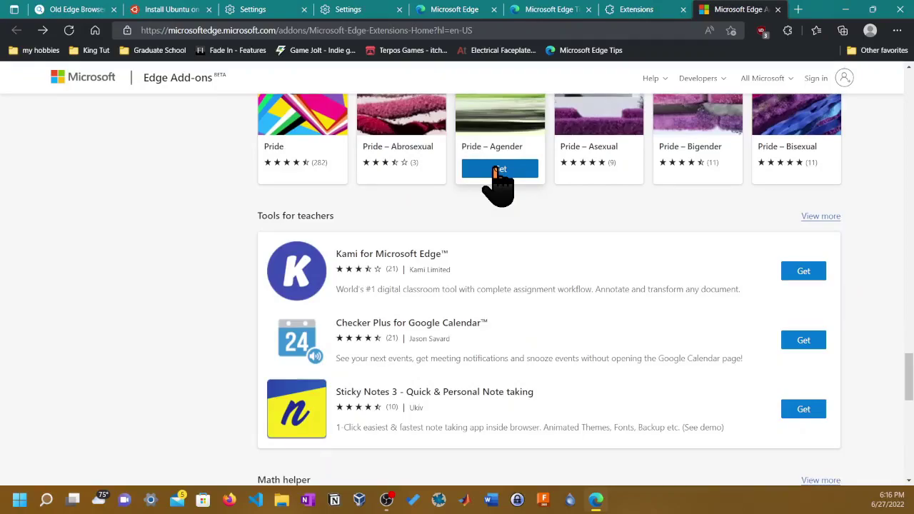
scroll(499, 178, "down", 1)
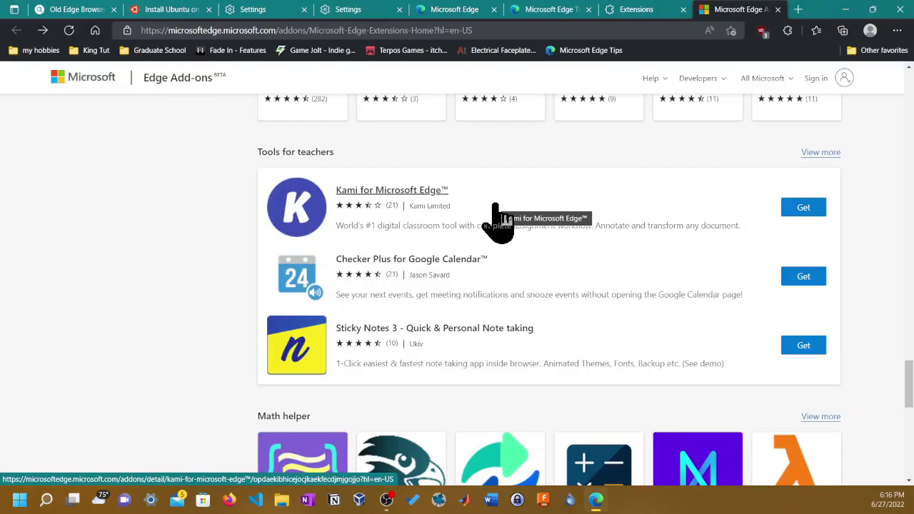
scroll(498, 222, "down", 6)
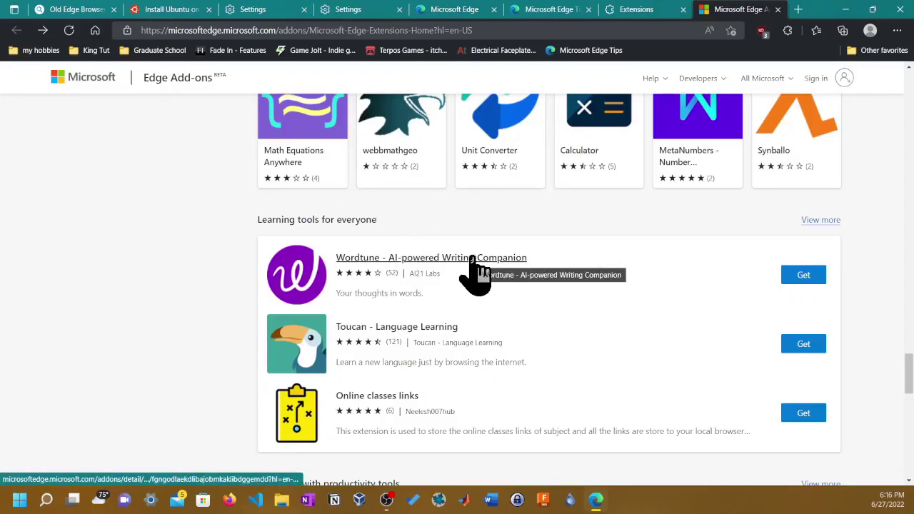
scroll(475, 271, "down", 4)
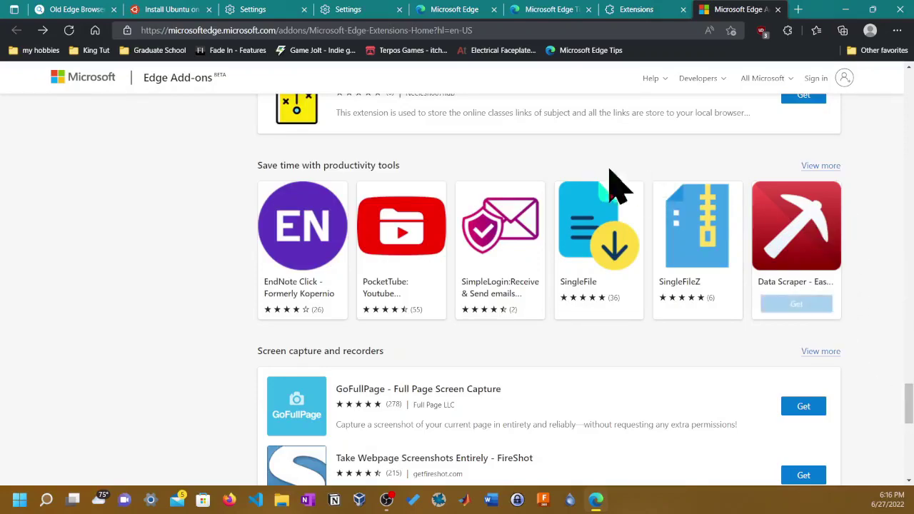
- Open the browser's Collections pane to view it, and close it again
left_click(897, 30)
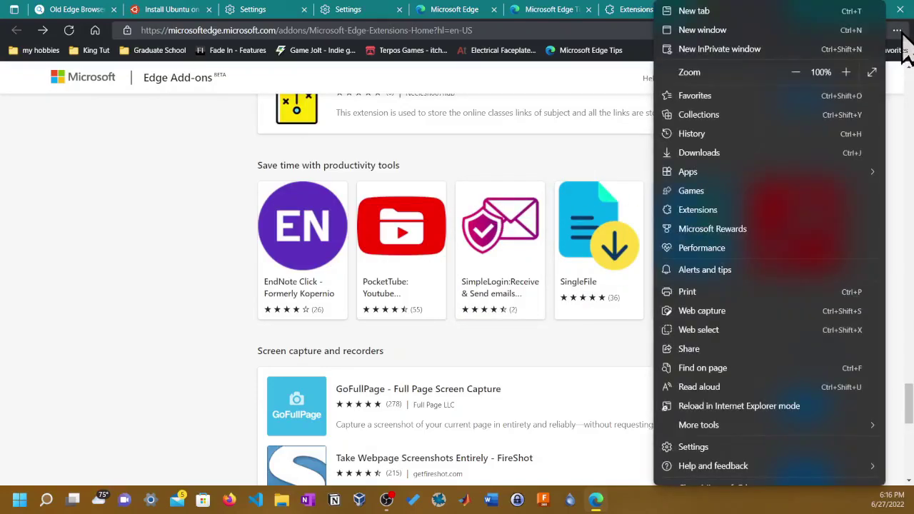
left_click(761, 116)
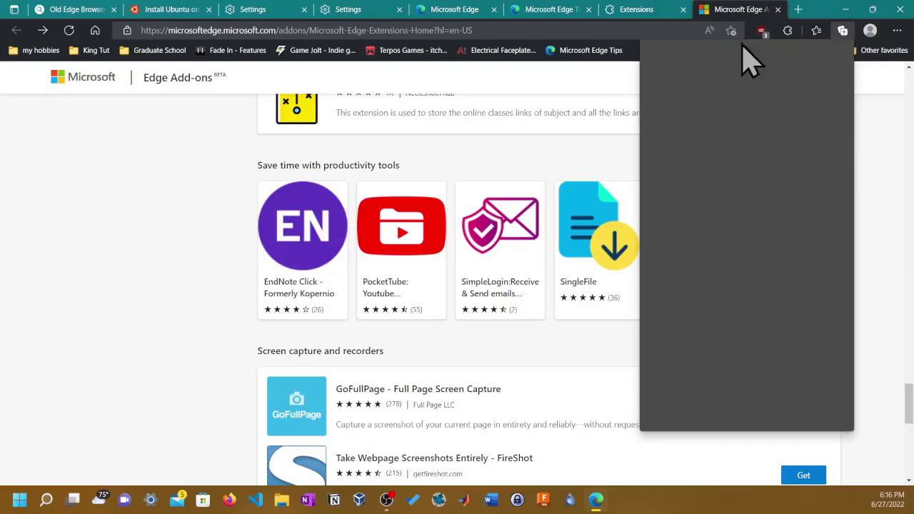
left_click(726, 18)
- Start a new collection from all open tabs, and open and close the Collections pane to check it
right_click(725, 18)
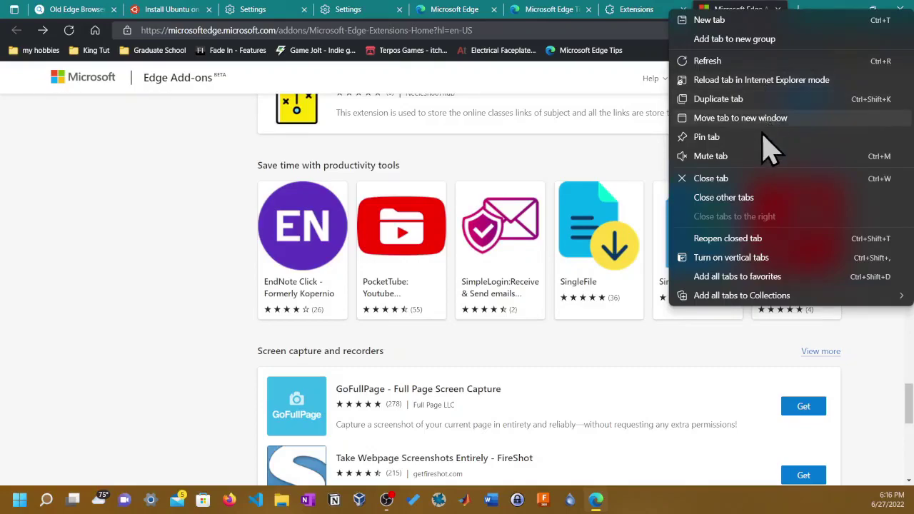
mouse_move(769, 310)
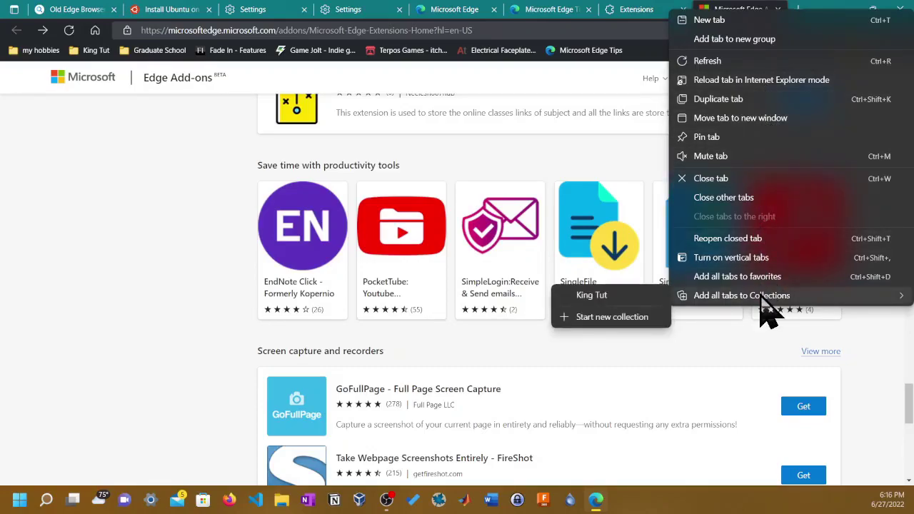
left_click(646, 314)
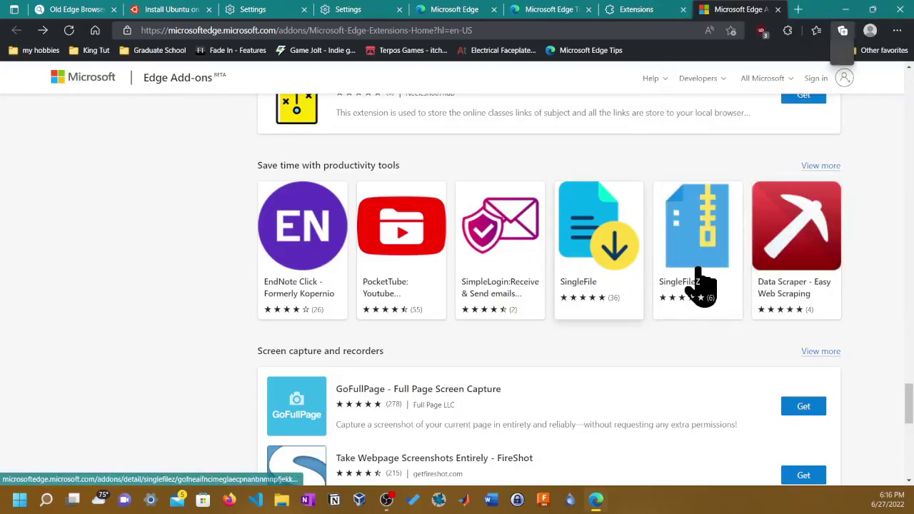
left_click(845, 39)
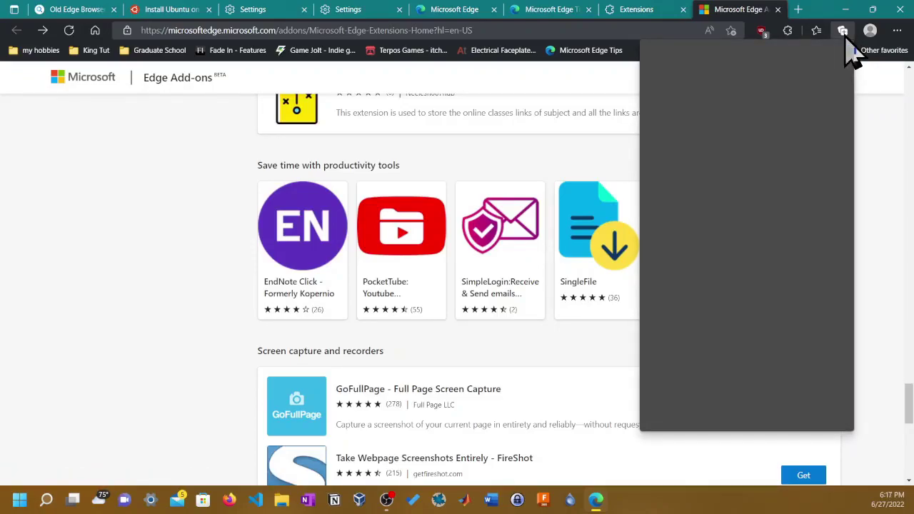
left_click(845, 39)
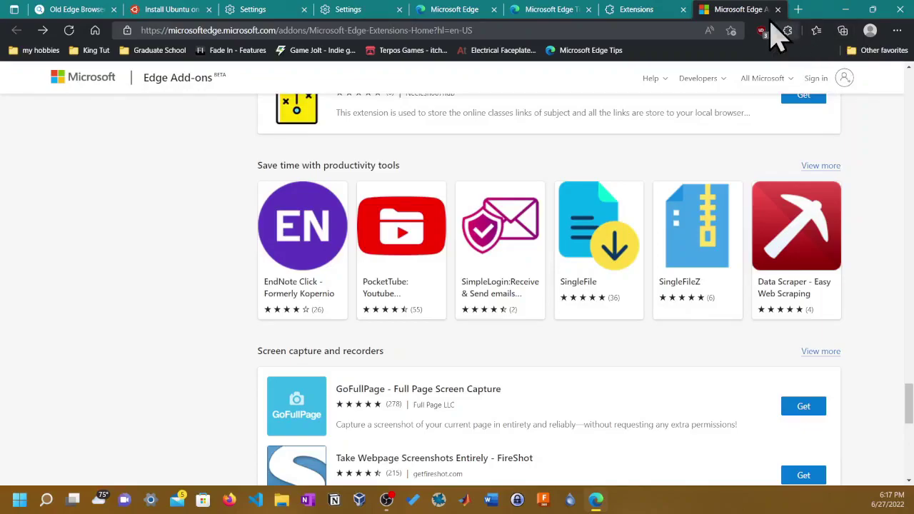
- Switch to the Install Ubuntu tab and add all open tabs to Collections
right_click(648, 8)
left_click(563, 20)
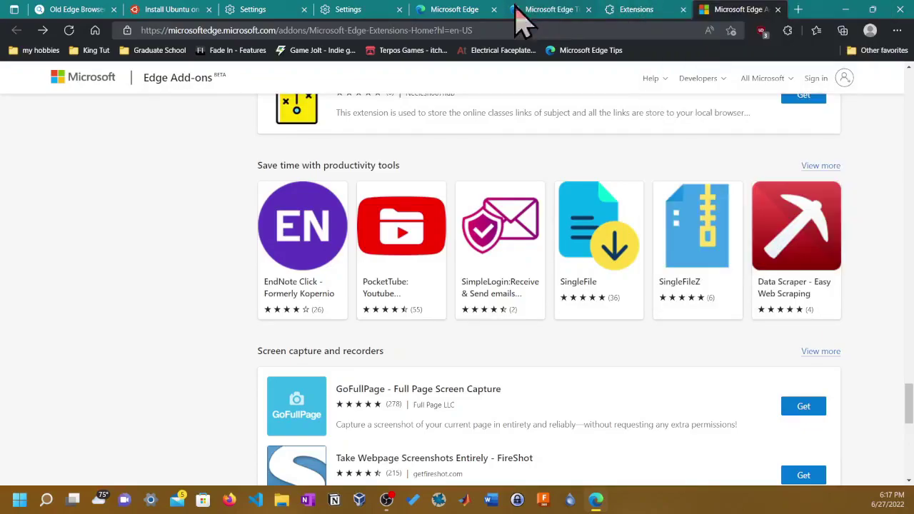
left_click(156, 19)
right_click(162, 16)
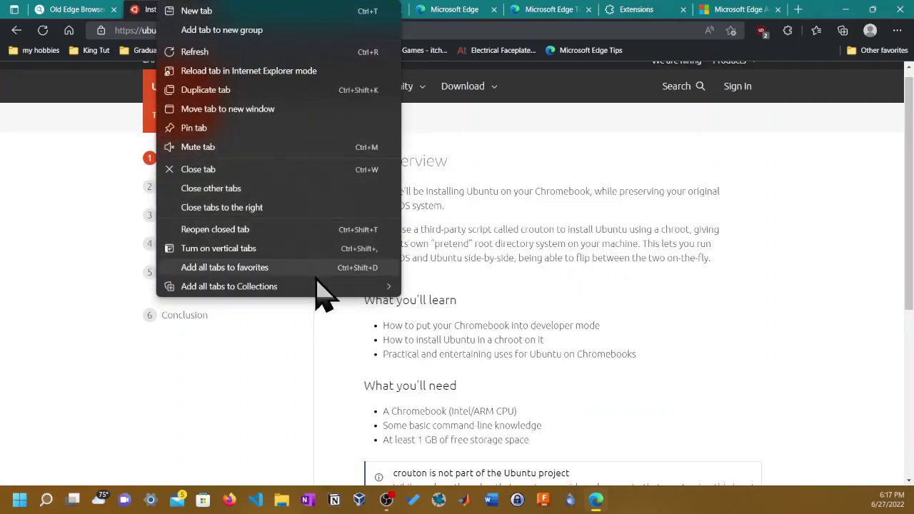
mouse_move(319, 283)
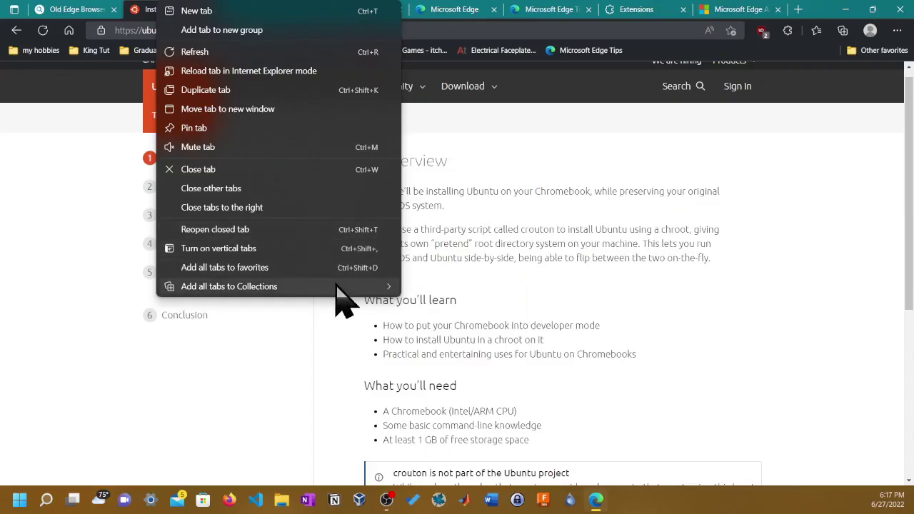
left_click(443, 286)
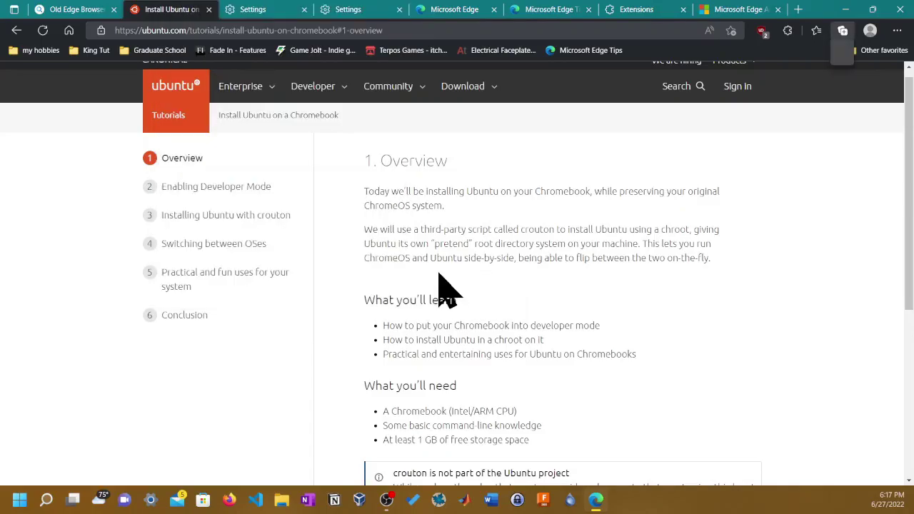
- Add all open tabs to Collections once more, and open and close the Collections pane to check it
right_click(177, 13)
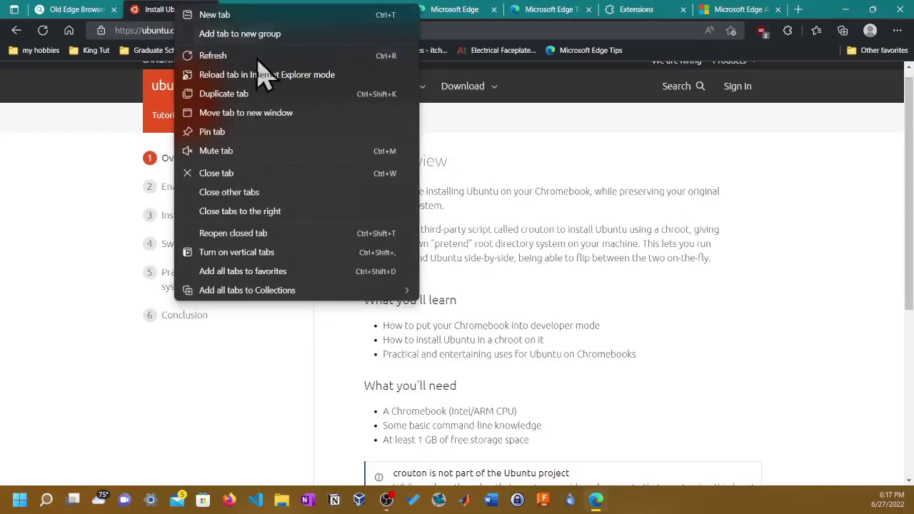
mouse_move(350, 293)
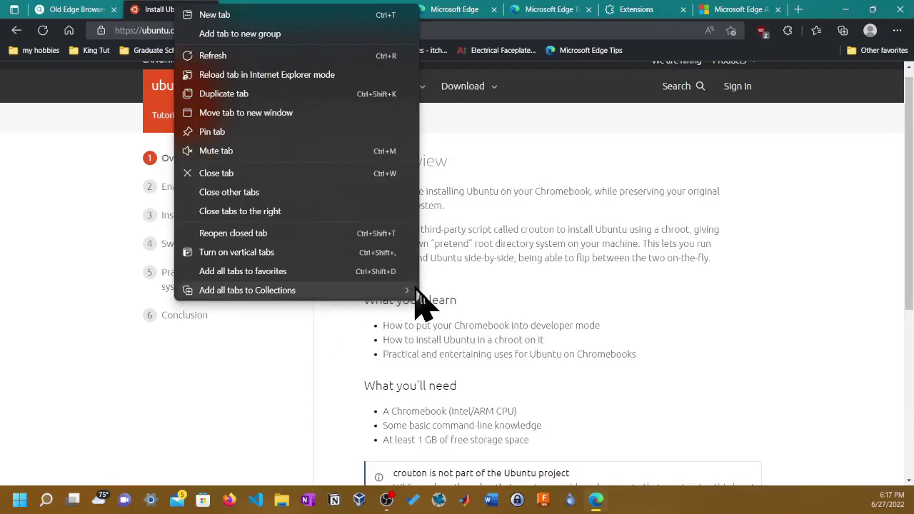
left_click(471, 312)
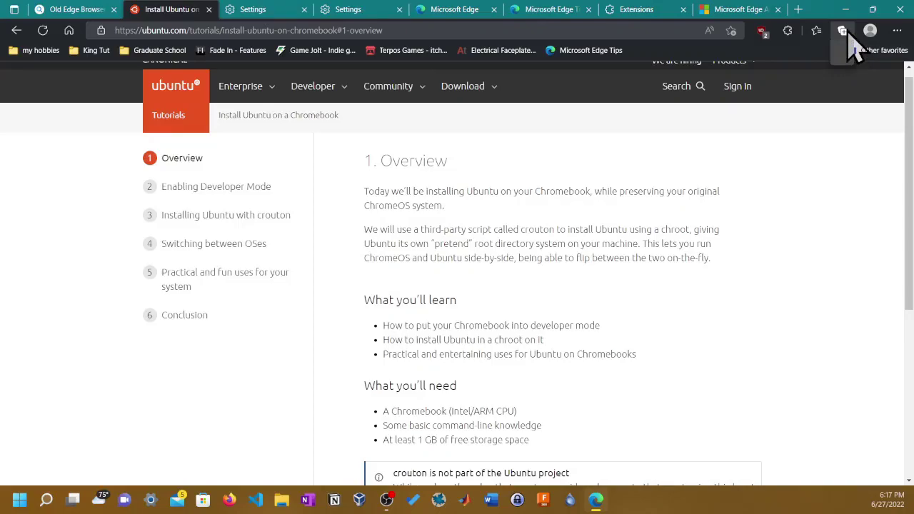
left_click(843, 32)
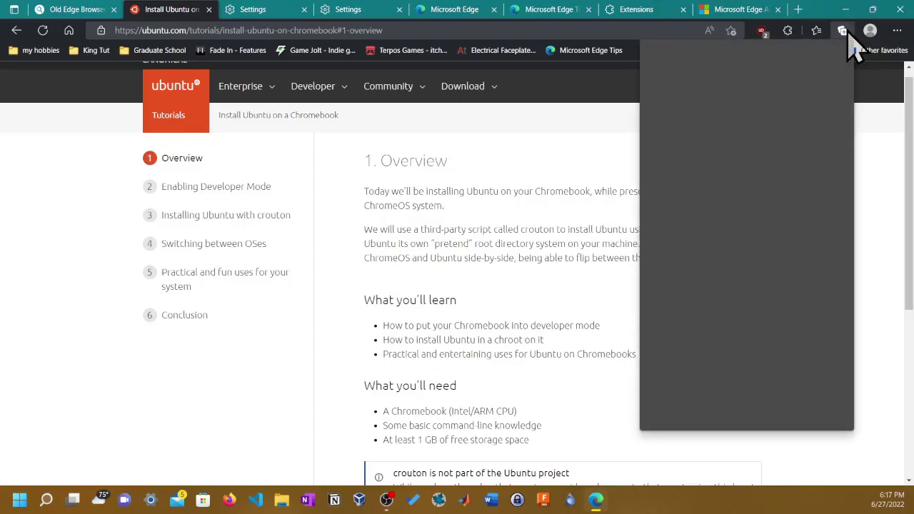
left_click(534, 123)
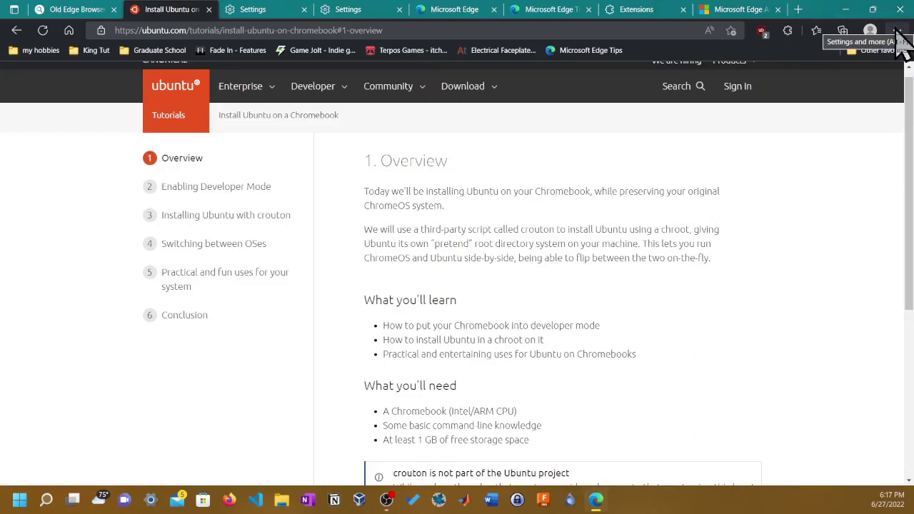
- Open a guest browsing window from the profile options to view its guest notice, and close the window
left_click(870, 31)
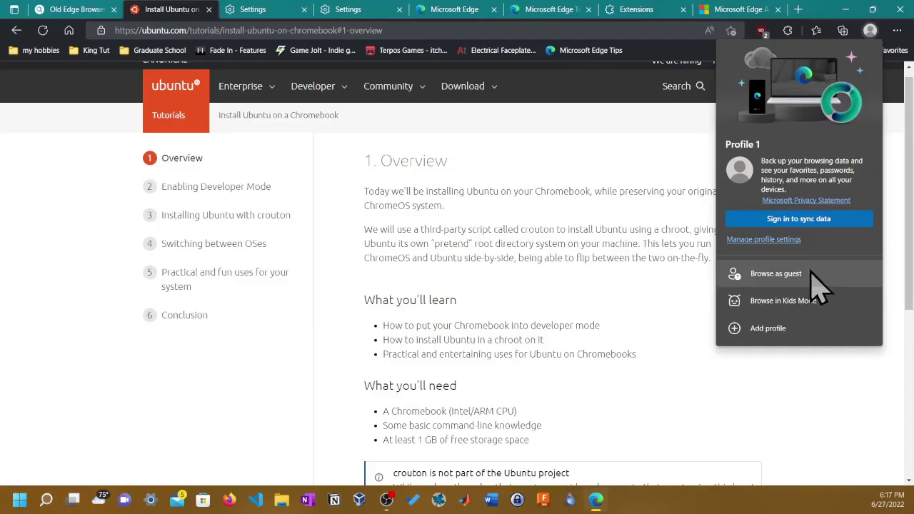
left_click(810, 273)
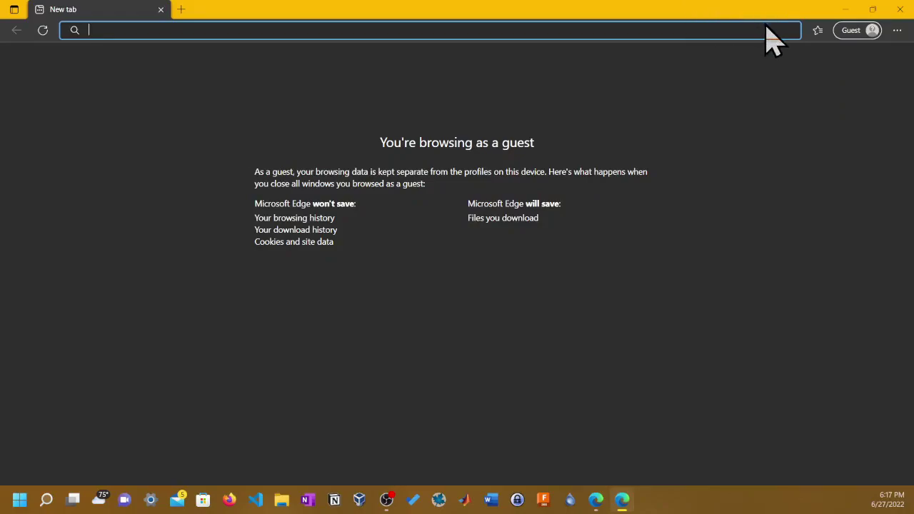
left_click(900, 8)
- Zoom the Ubuntu tutorial page in to 200% and return it to 100%
left_click(897, 30)
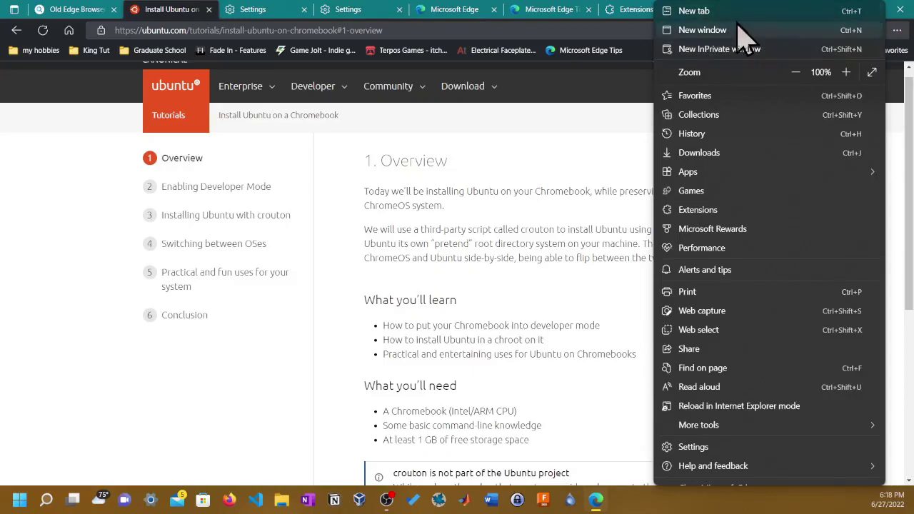
left_click(845, 73)
left_click(844, 72)
left_click(844, 73)
left_click(845, 72)
left_click(845, 72)
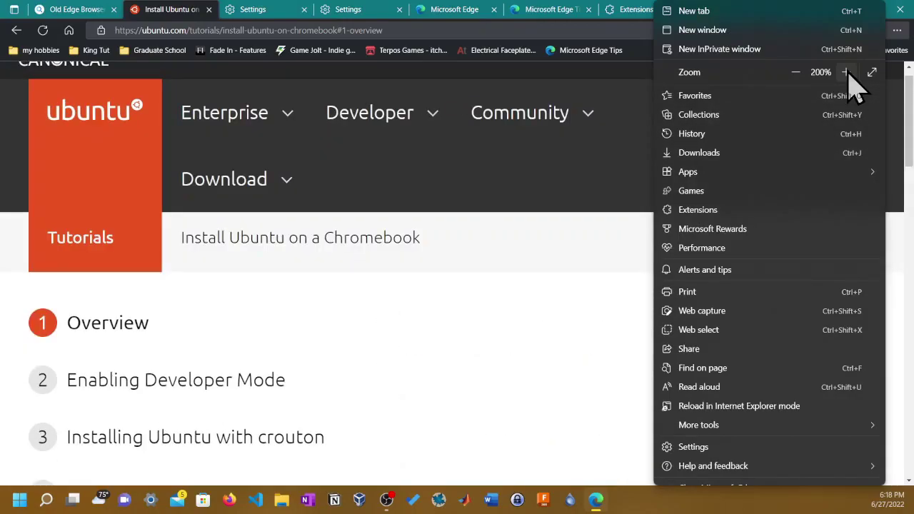
left_click(795, 72)
left_click(795, 72)
left_click(795, 72)
left_click(796, 72)
left_click(795, 72)
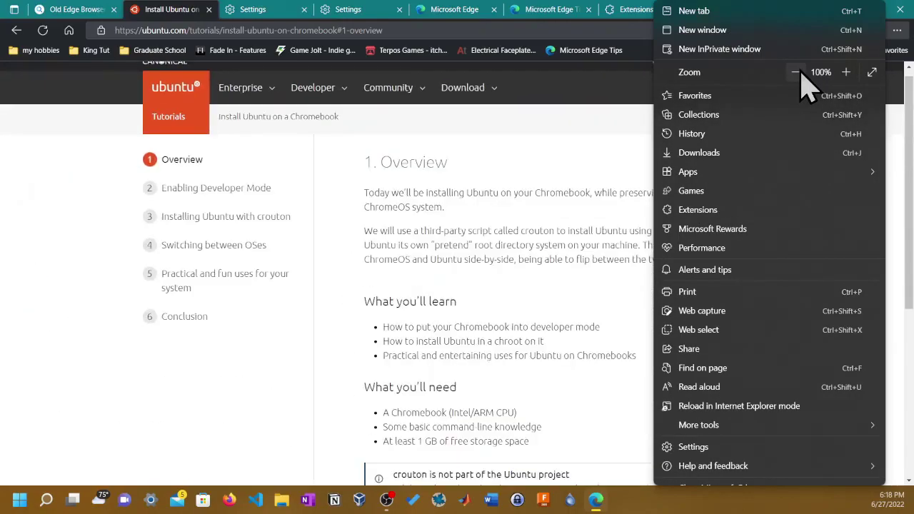
- Show the Ubuntu tutorial page in full screen, reveal the hidden browser bars, and return to the page-only view
left_click(872, 72)
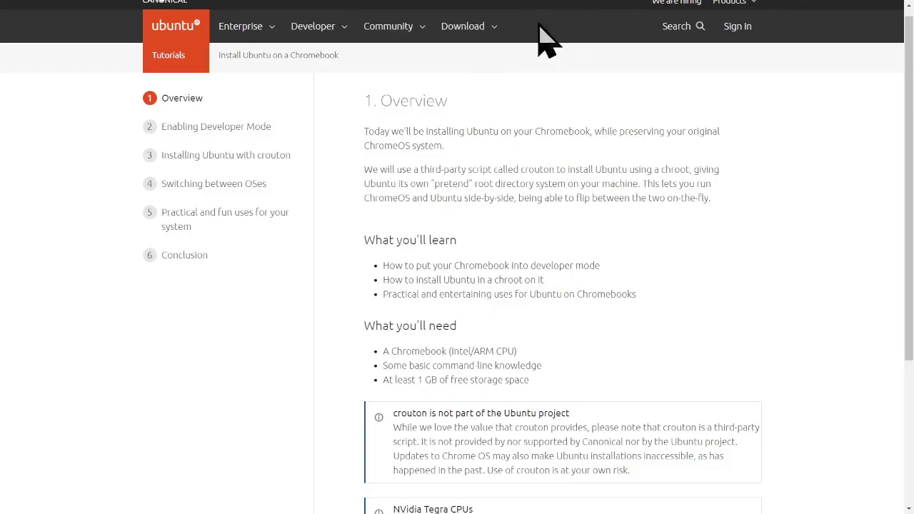
mouse_move(523, 7)
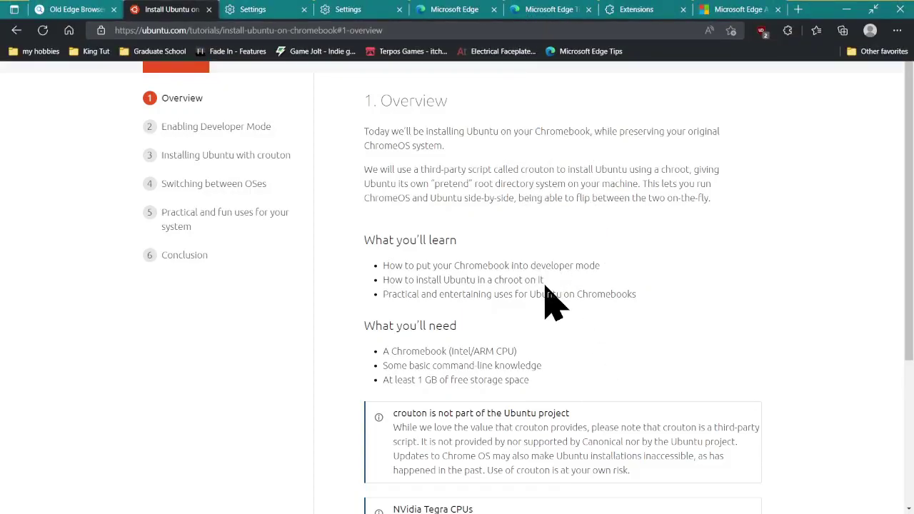
mouse_move(564, 9)
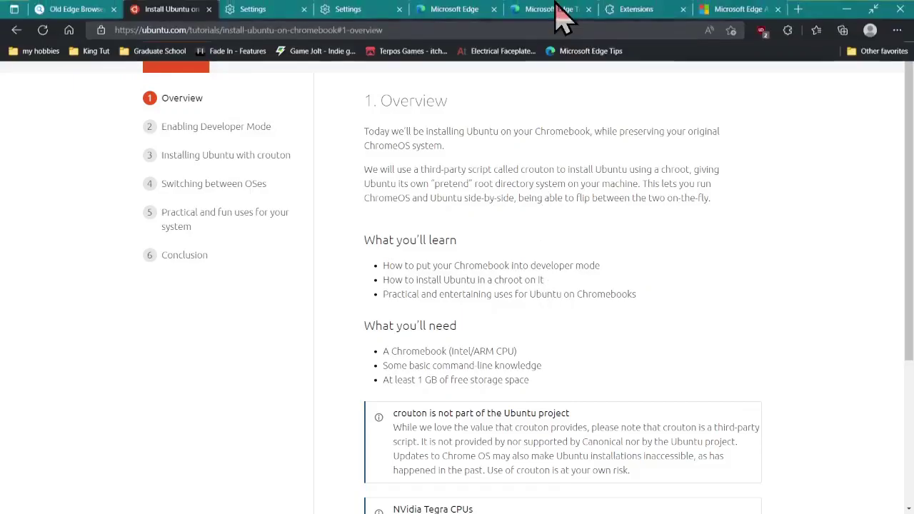
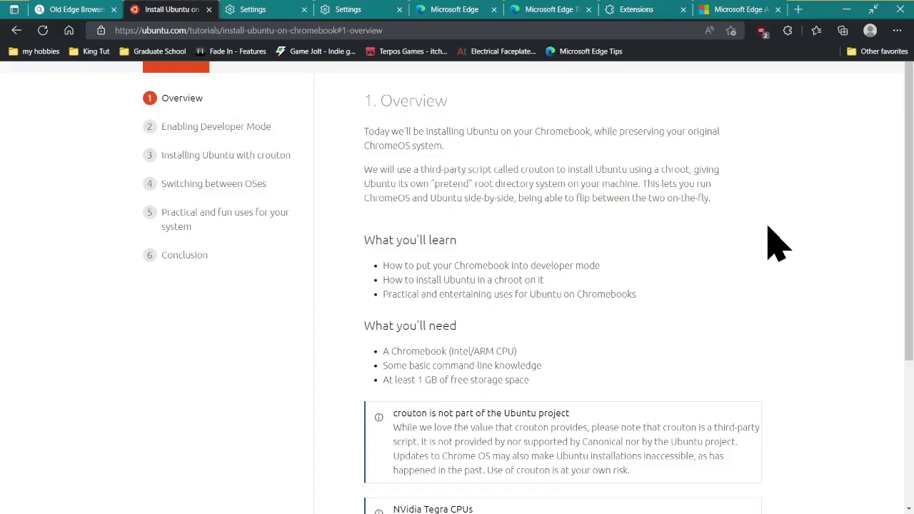
key("F11")
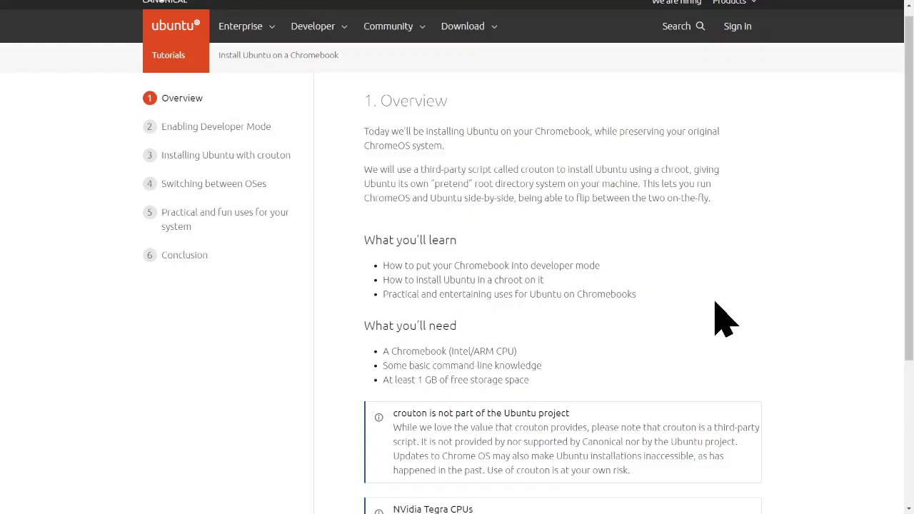
- Bring up the favorites list and open the full favorites page from its additional options
mouse_move(741, 7)
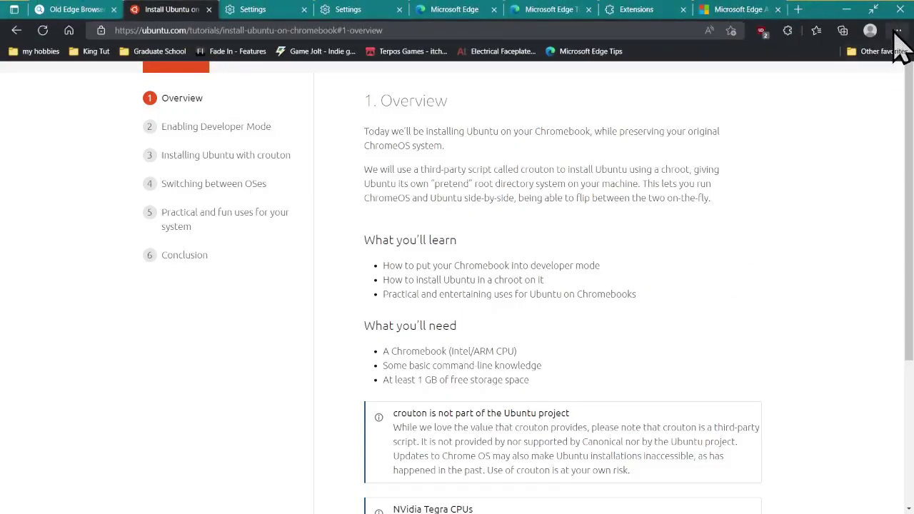
left_click(896, 30)
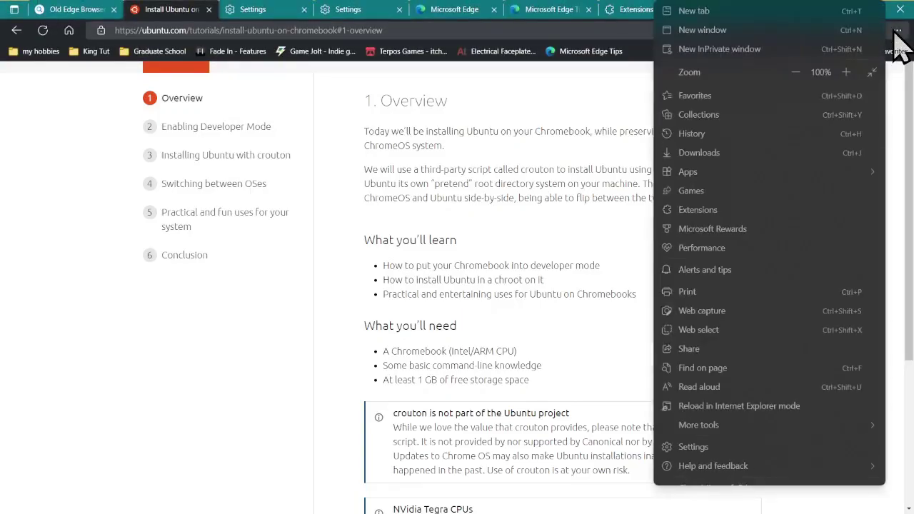
left_click(781, 100)
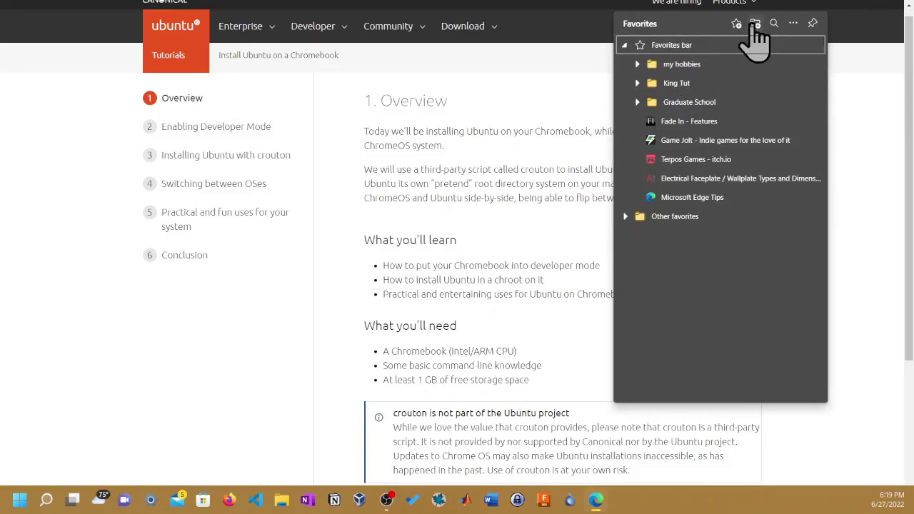
left_click(793, 23)
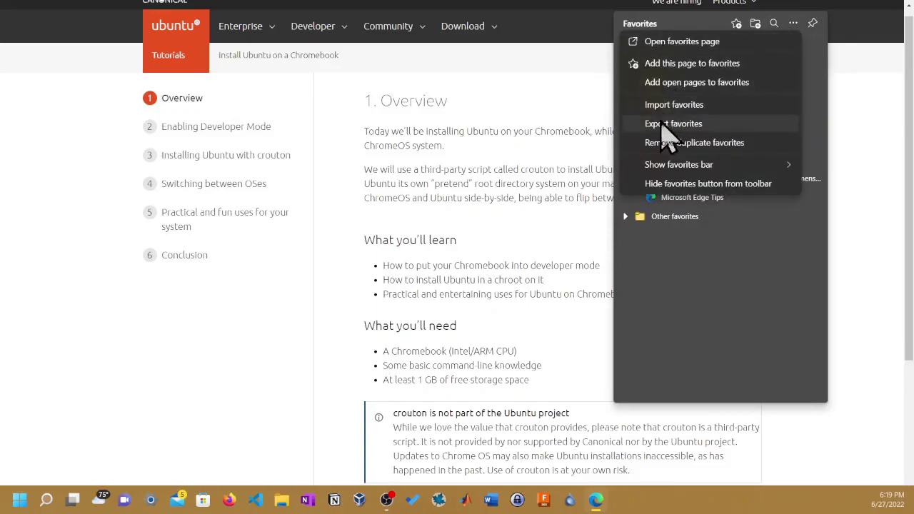
left_click(682, 41)
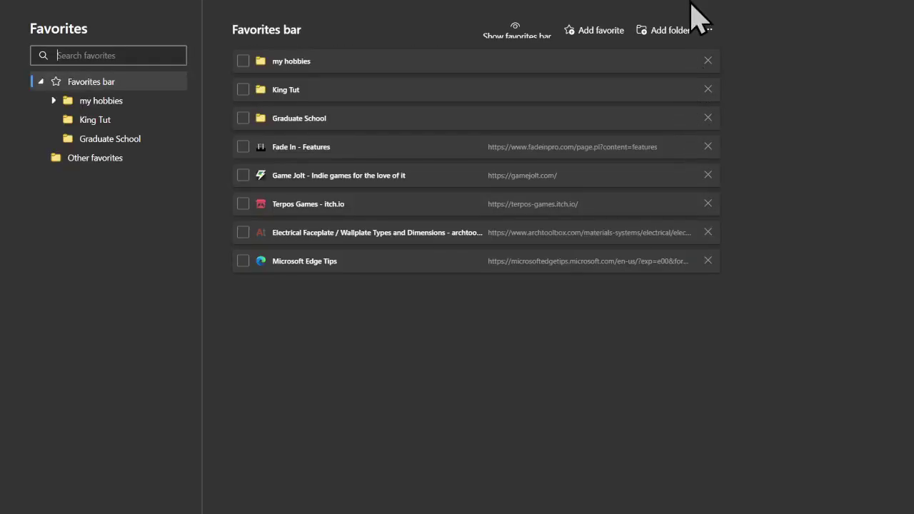
- Leave full screen and show the contents of the Other favorites folder
mouse_move(696, 17)
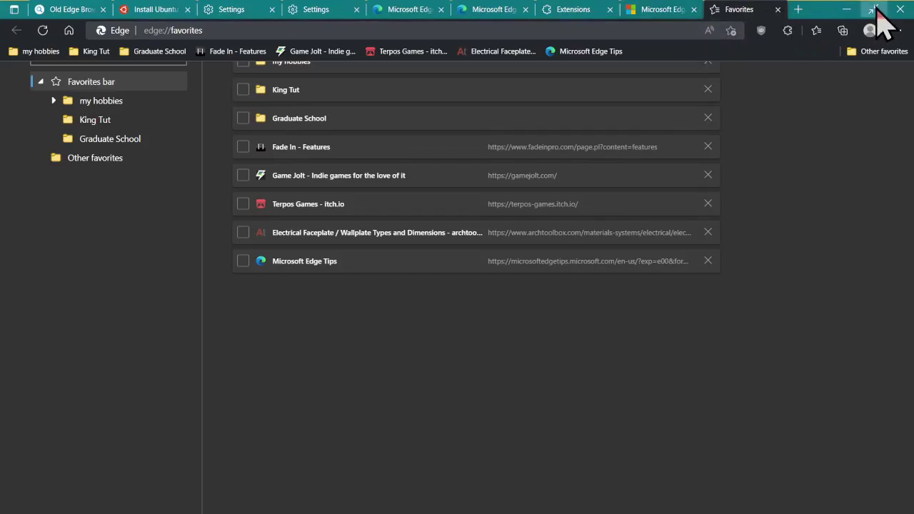
left_click(873, 6)
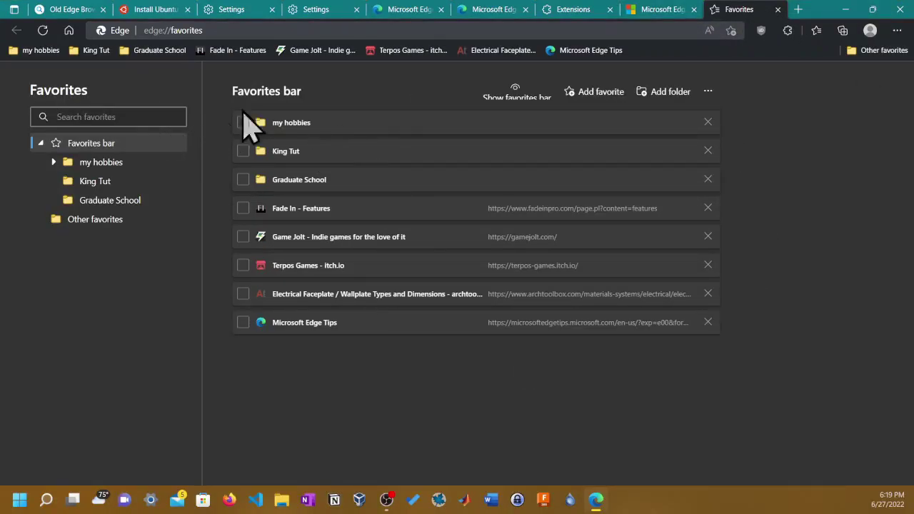
left_click(112, 224)
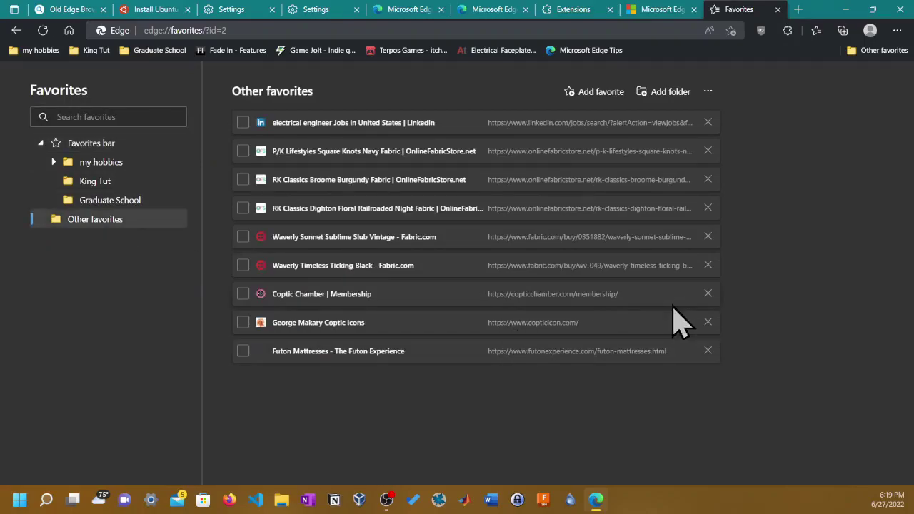
- Open the browsing history, look through the recent entries, and close the pane
left_click(897, 31)
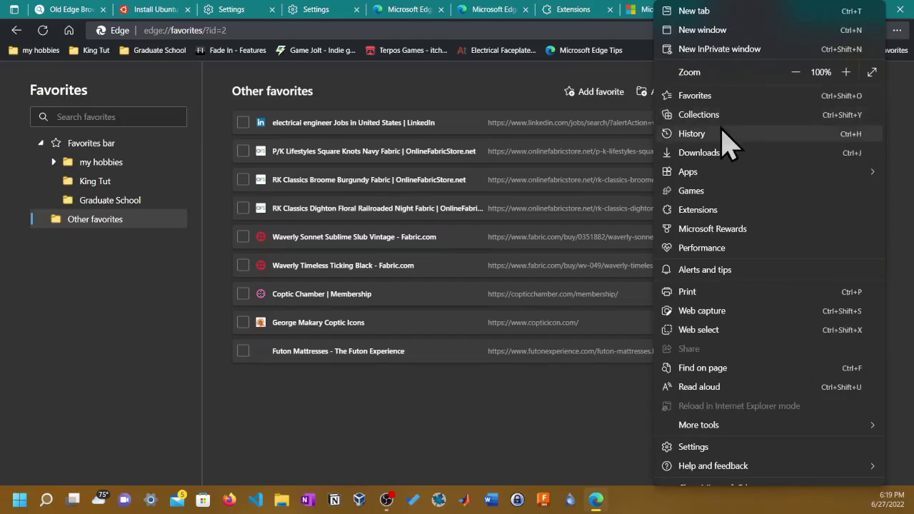
left_click(724, 134)
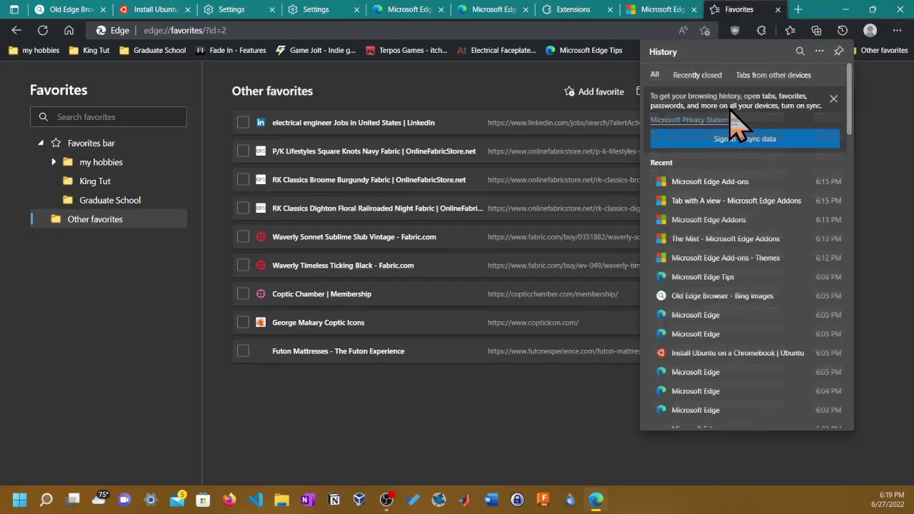
scroll(786, 238, "down", 2)
scroll(791, 240, "up", 2)
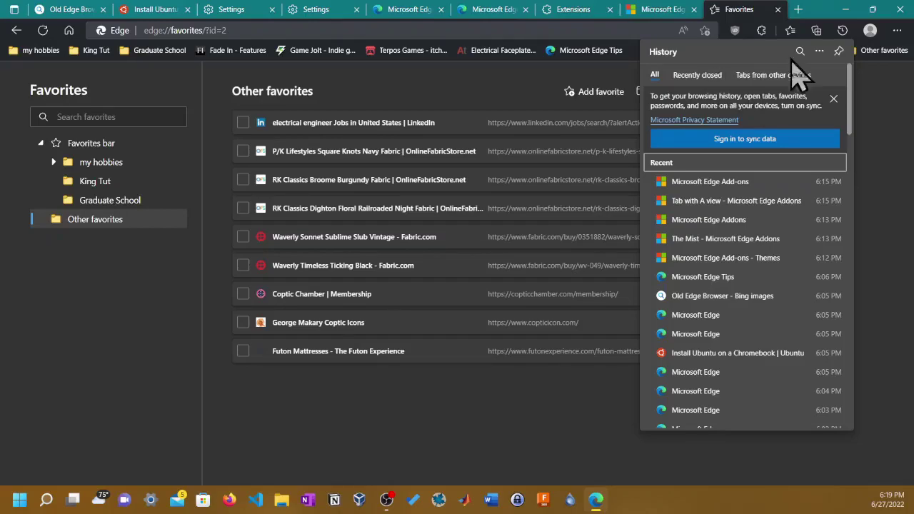
left_click(888, 77)
- View the browser's downloads list, and open the page for managing installed apps
left_click(895, 31)
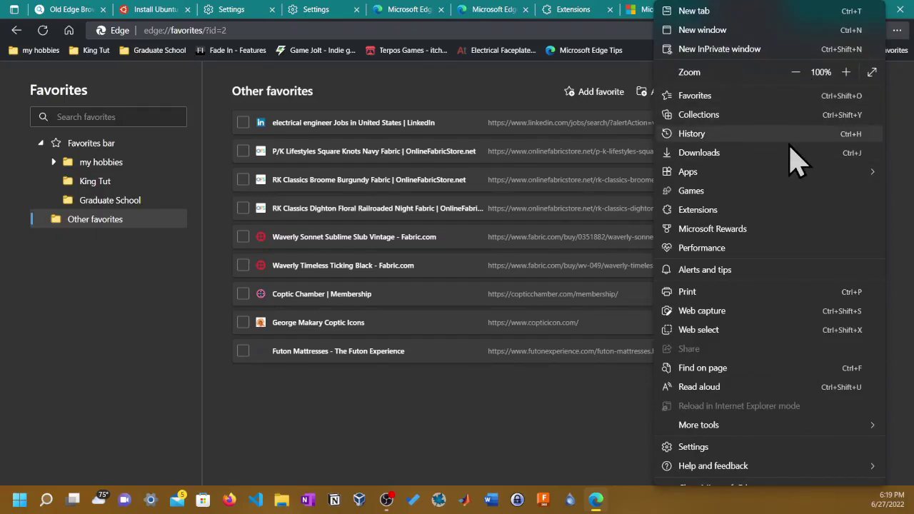
left_click(797, 164)
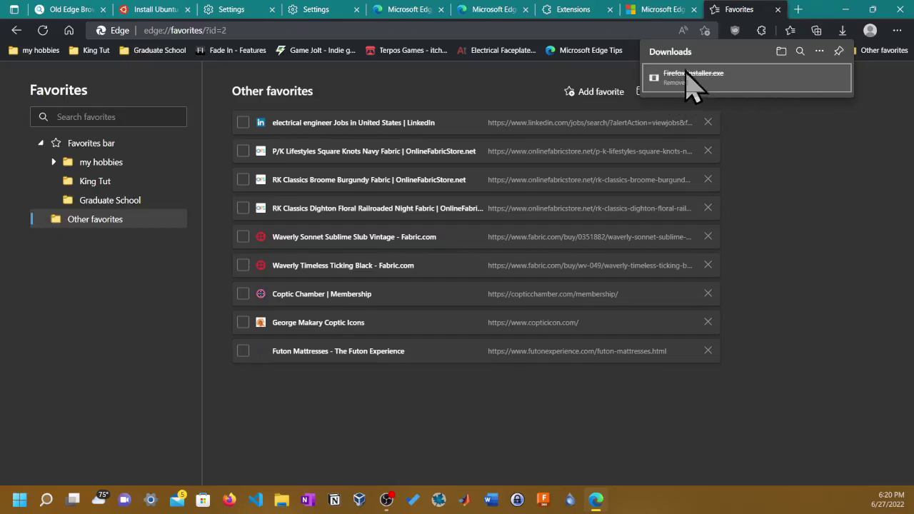
left_click(897, 32)
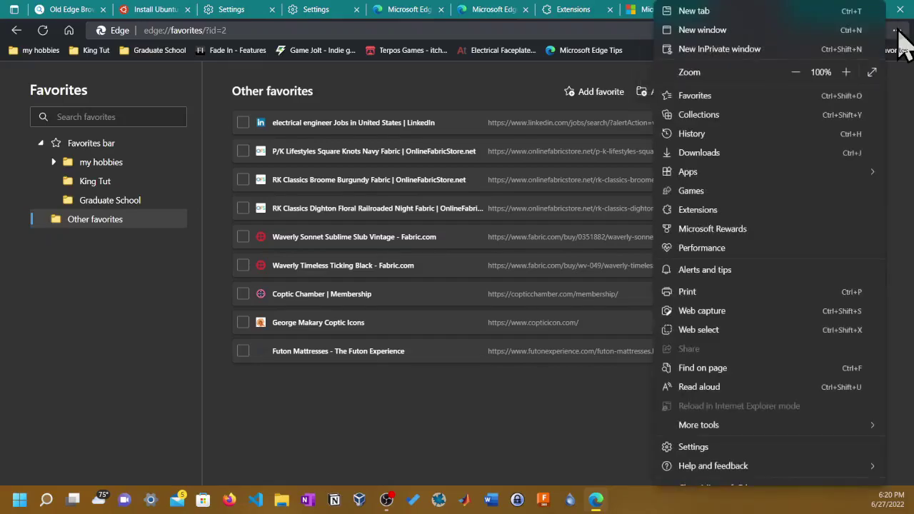
mouse_move(810, 187)
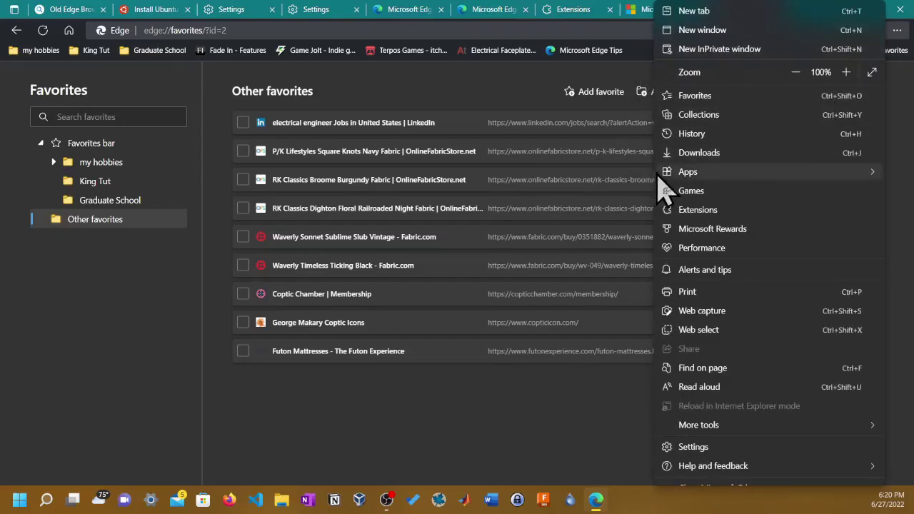
left_click(628, 173)
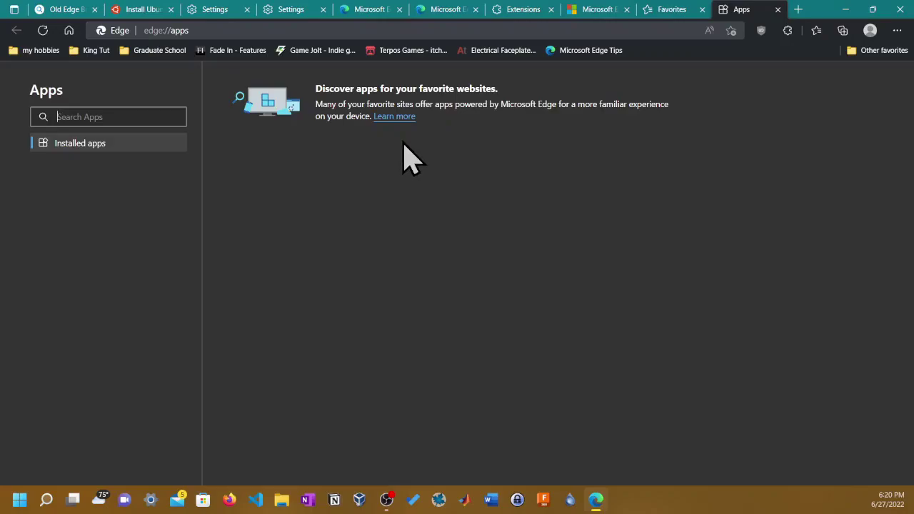
- Open the Games pane and browse through its categories down to the Match 3 games
left_click(897, 30)
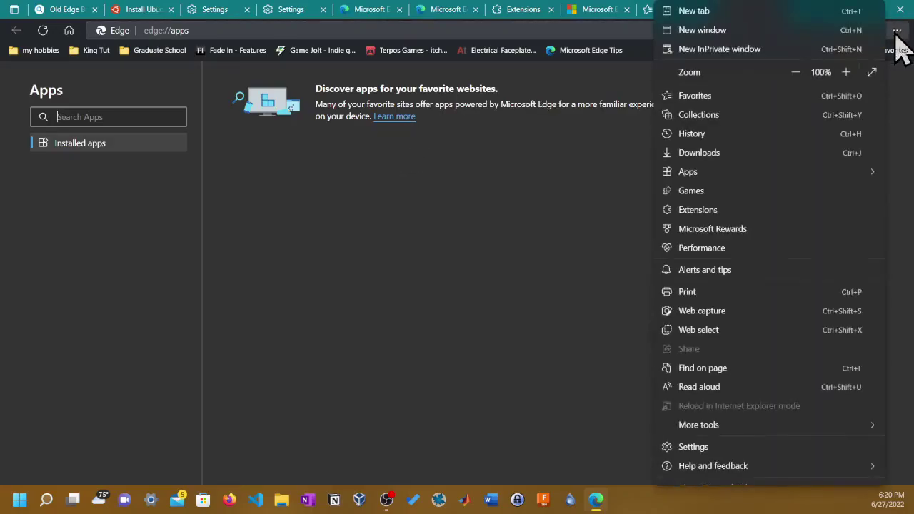
left_click(765, 190)
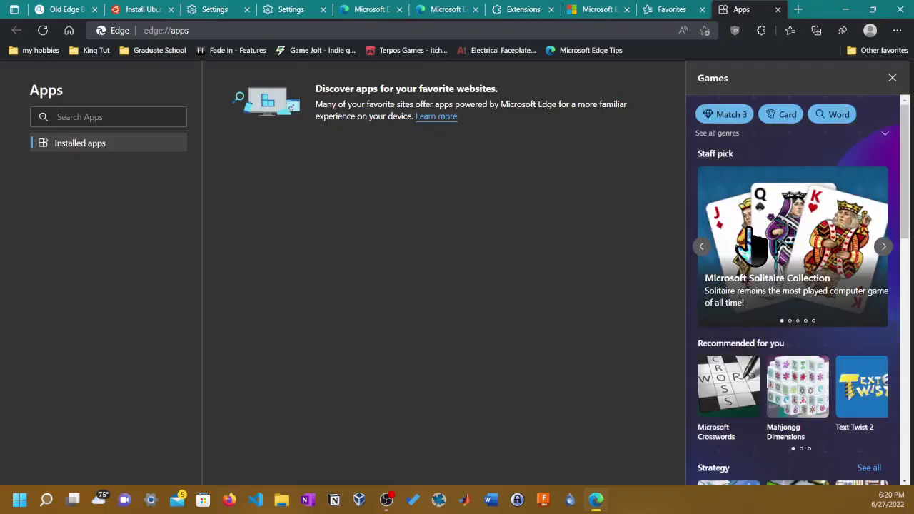
scroll(749, 242, "down", 5)
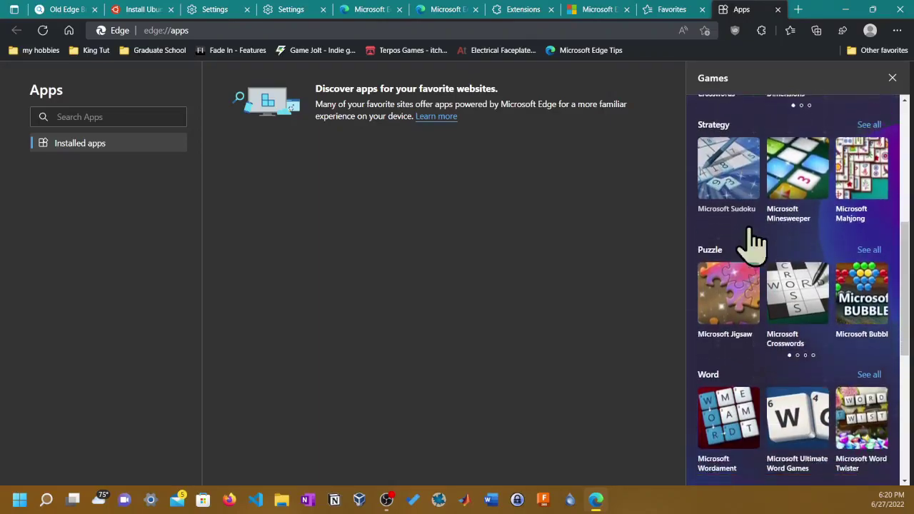
scroll(753, 243, "down", 3)
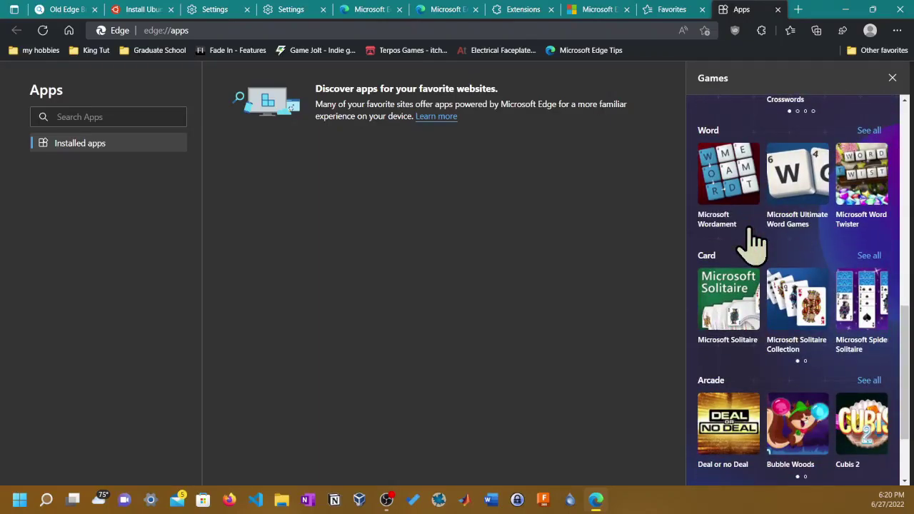
scroll(778, 328, "down", 3)
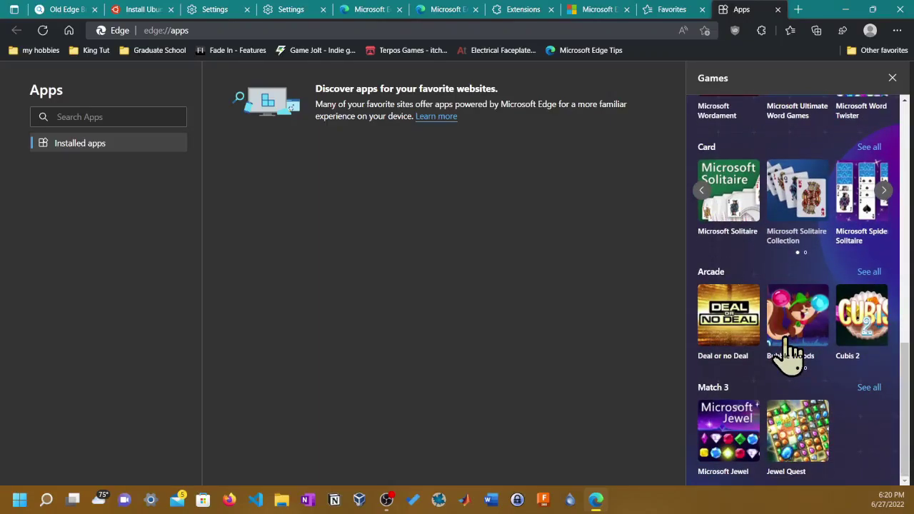
- View the full lists of arcade games and card games, returning to the games overview after each
left_click(861, 271)
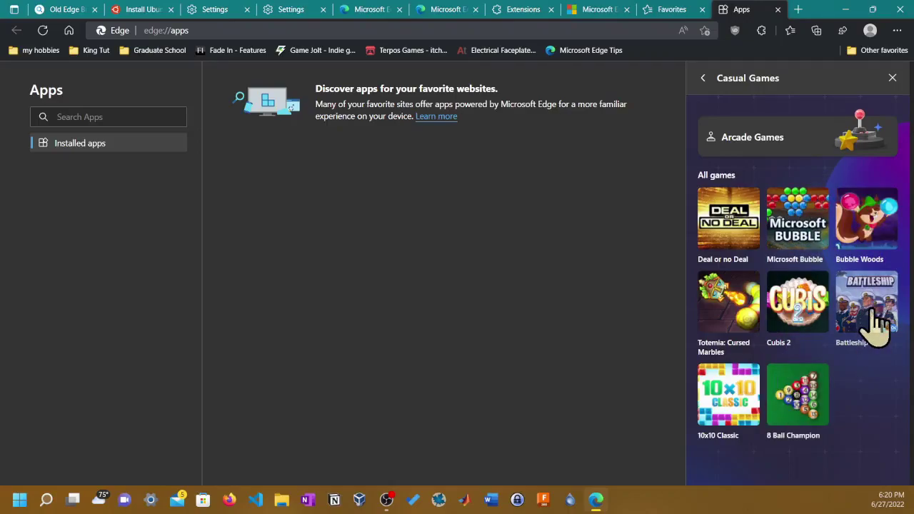
left_click(702, 80)
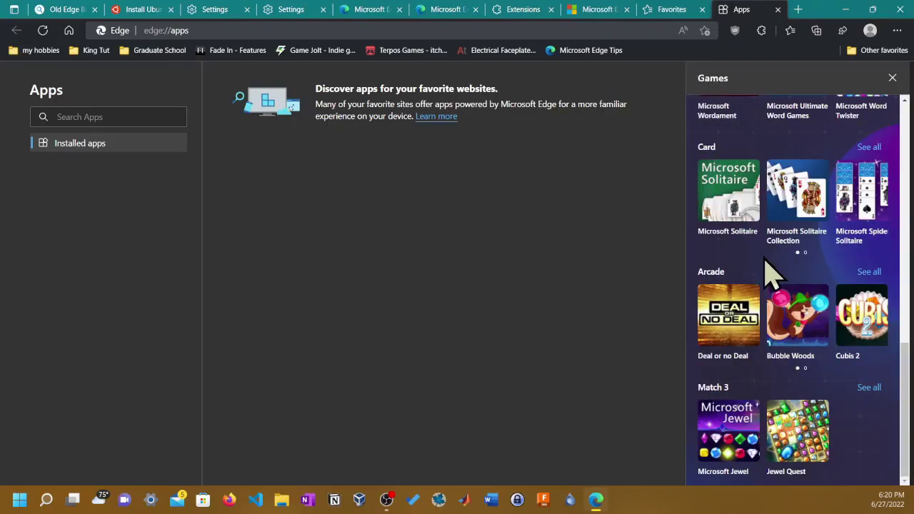
scroll(771, 271, "up", 2)
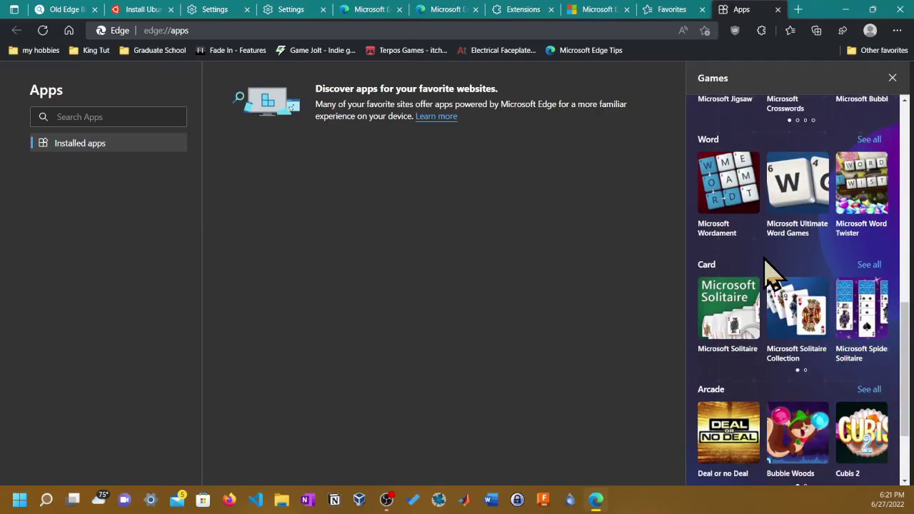
left_click(870, 266)
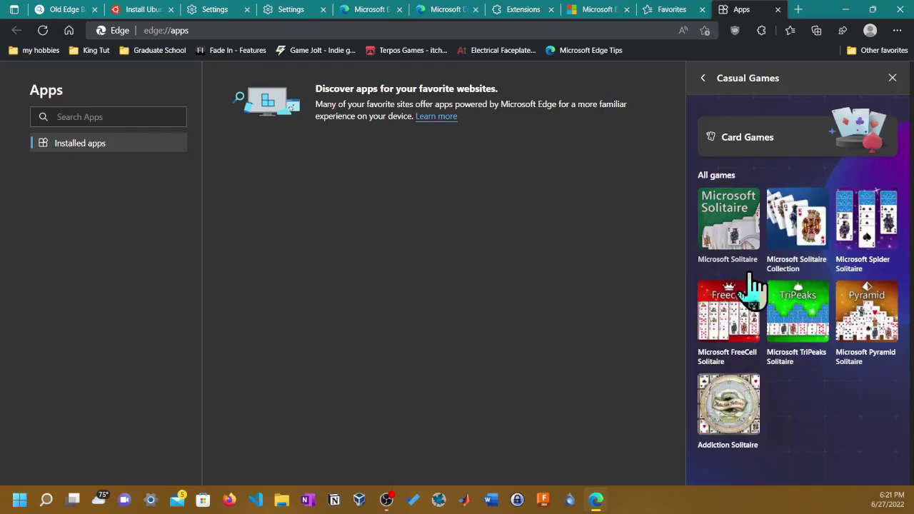
left_click(702, 79)
- View the full list of word games and return to the games overview
scroll(811, 203, "up", 5)
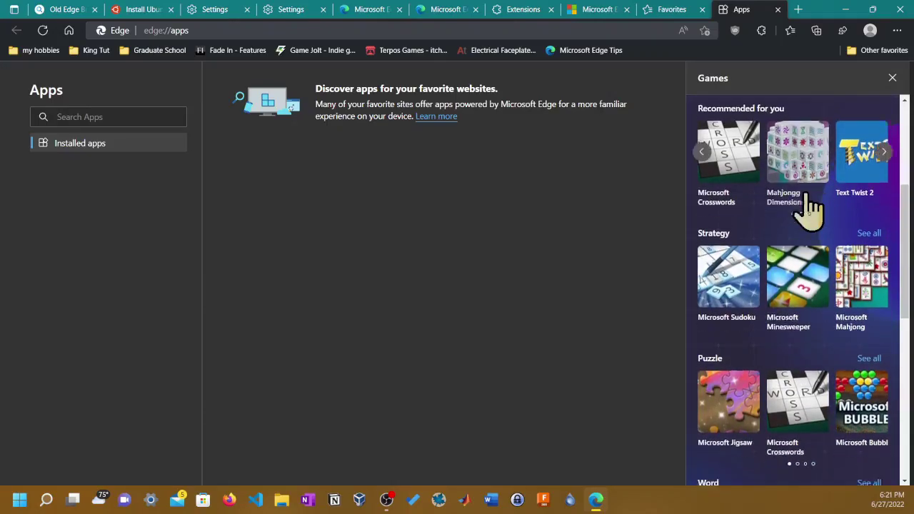
scroll(813, 214, "down", 3)
left_click(869, 315)
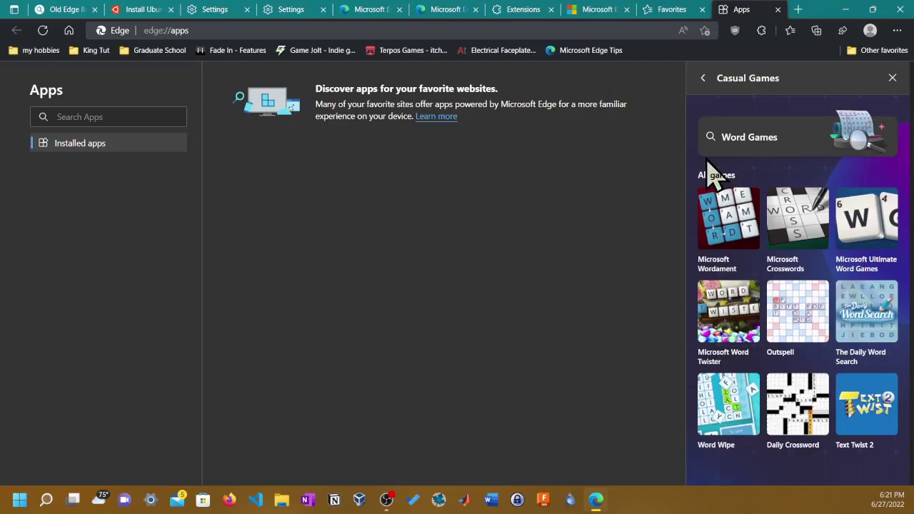
left_click(702, 78)
- View all strategy games and the next set of recommended games, and close the Games pane
scroll(845, 284, "up", 4)
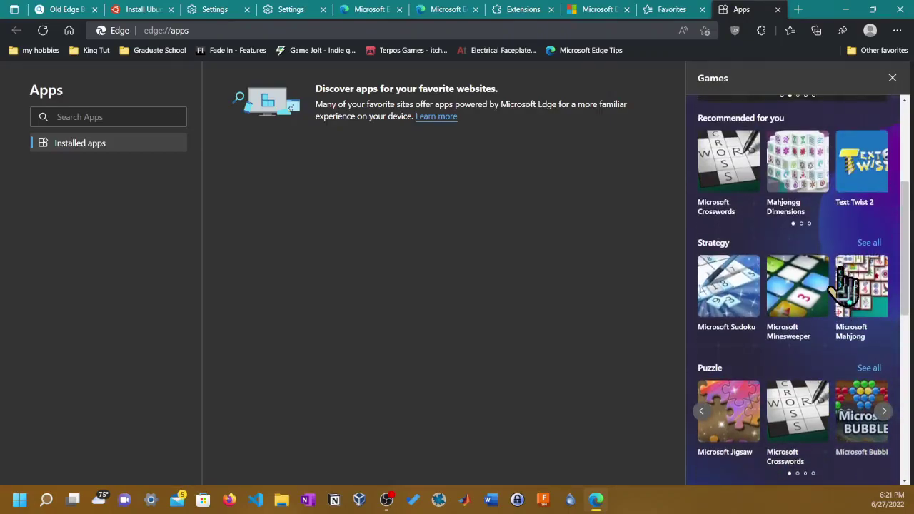
left_click(870, 361)
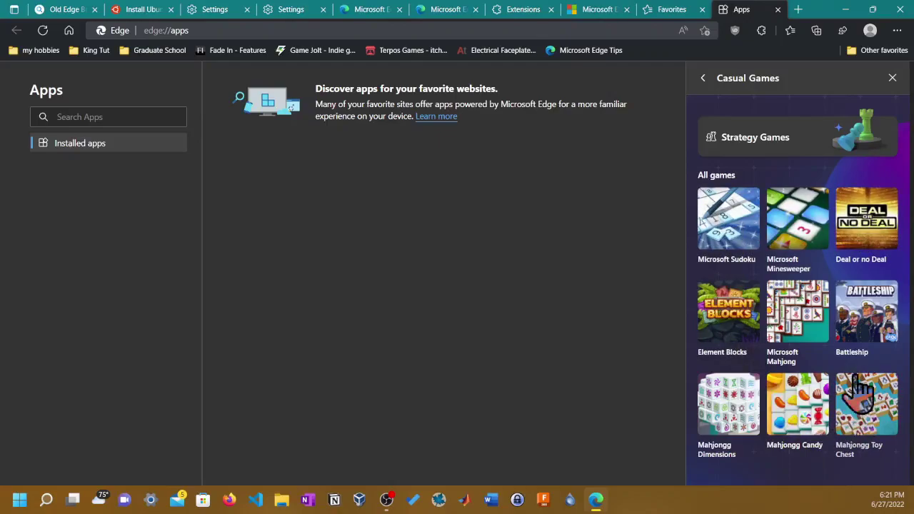
left_click(703, 79)
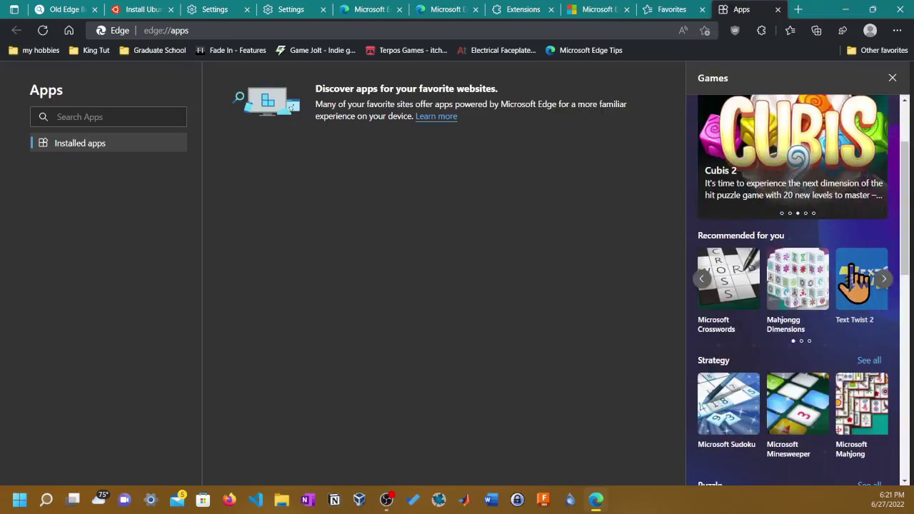
left_click(883, 280)
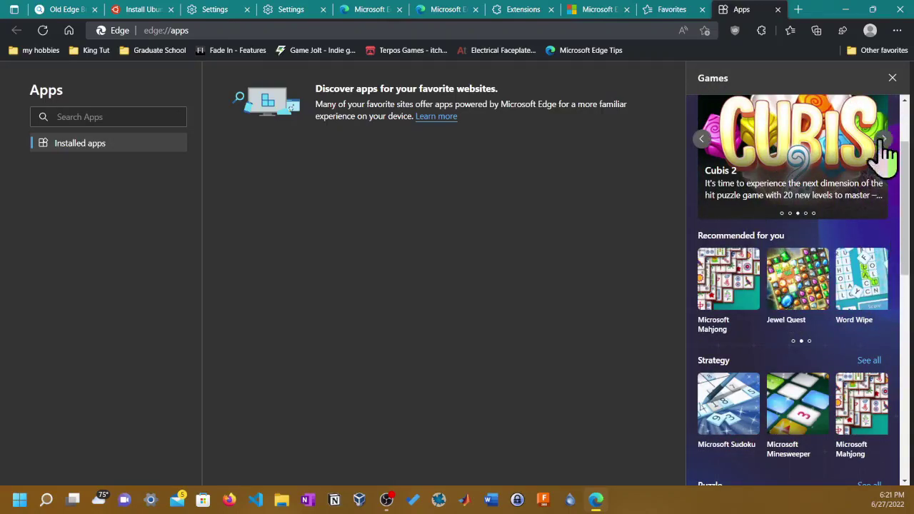
left_click(892, 78)
- View the browser's Performance options with the efficiency mode setting, and dismiss them
left_click(898, 30)
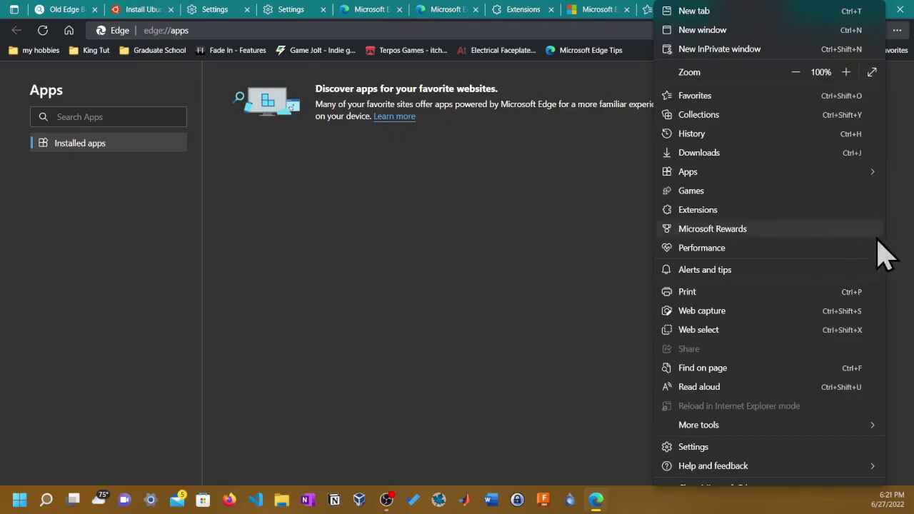
left_click(761, 248)
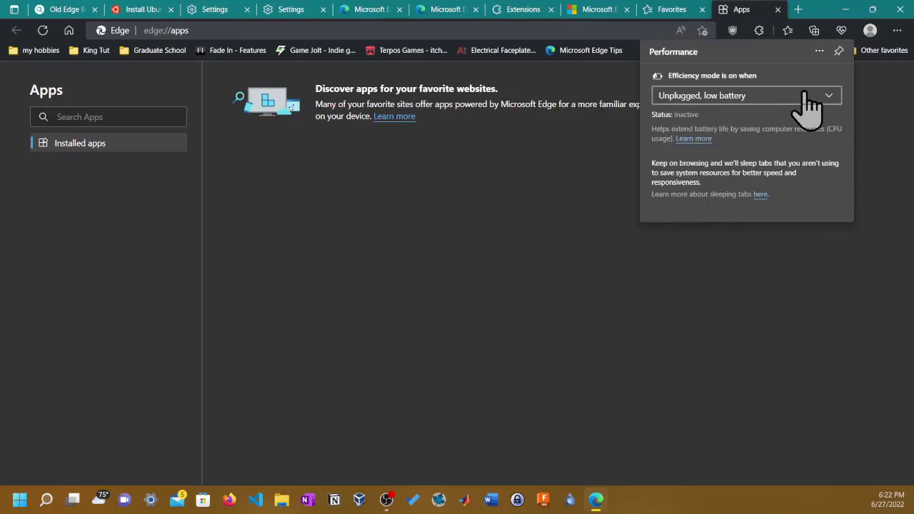
left_click(874, 107)
- Look through the browser's Alerts and tips, and dismiss them
left_click(897, 30)
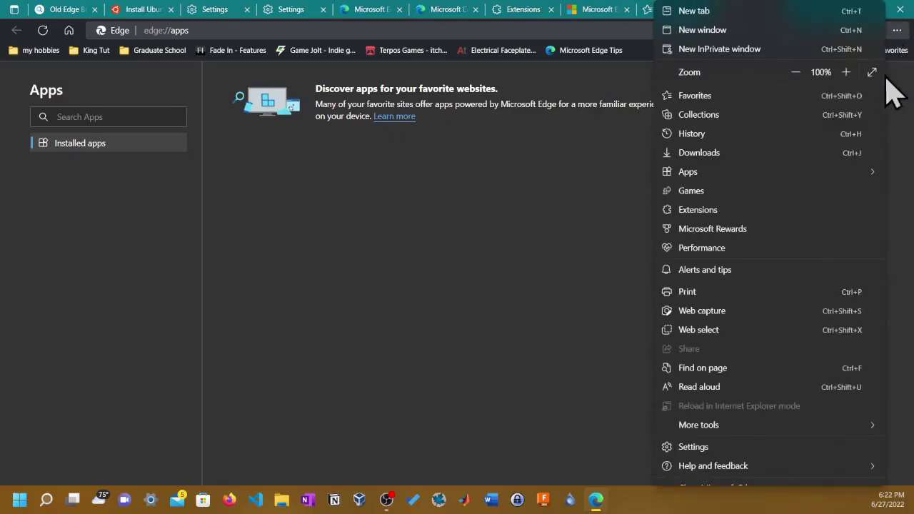
left_click(749, 274)
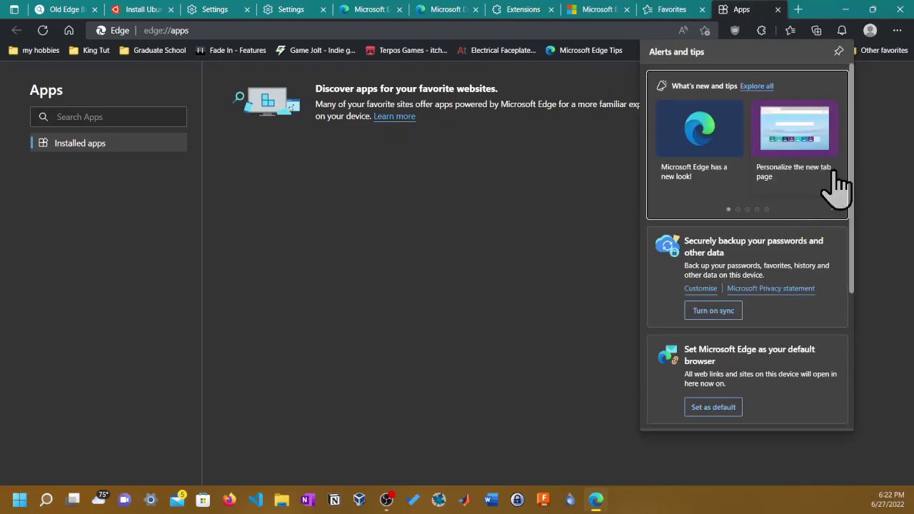
scroll(836, 187, "down", 3)
scroll(836, 187, "up", 3)
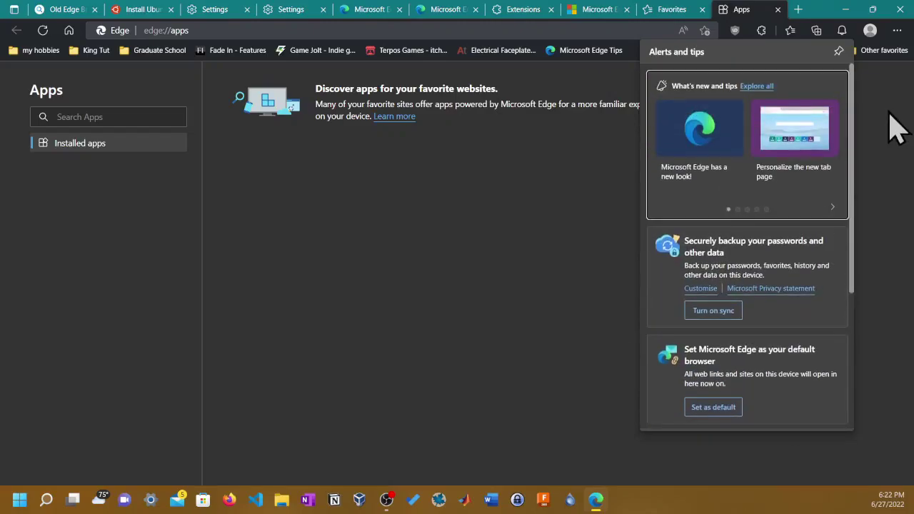
left_click(903, 97)
- Show the browser's additional tools and launch Developer tools on the Apps page
left_click(897, 30)
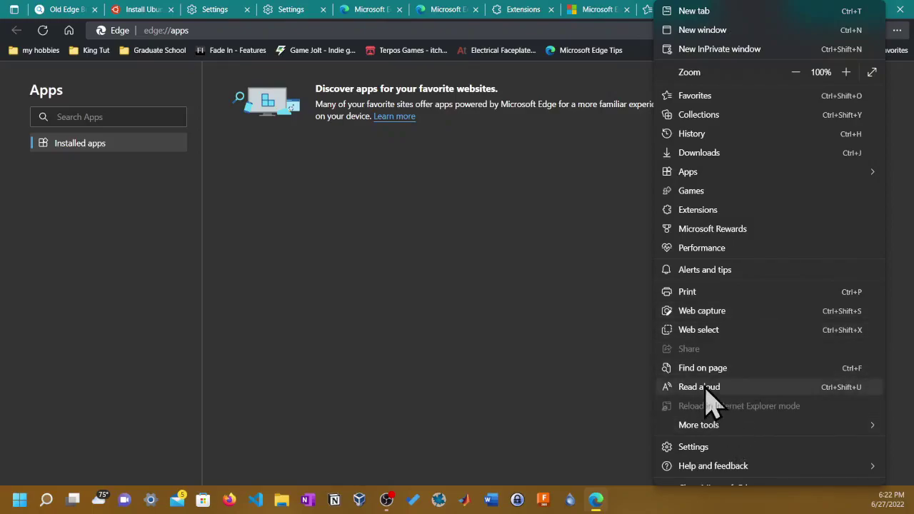
mouse_move(717, 436)
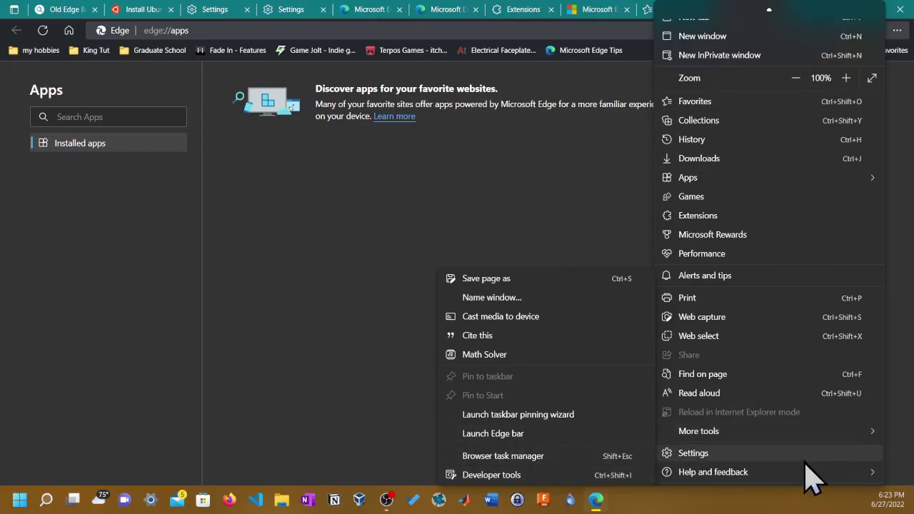
left_click(568, 471)
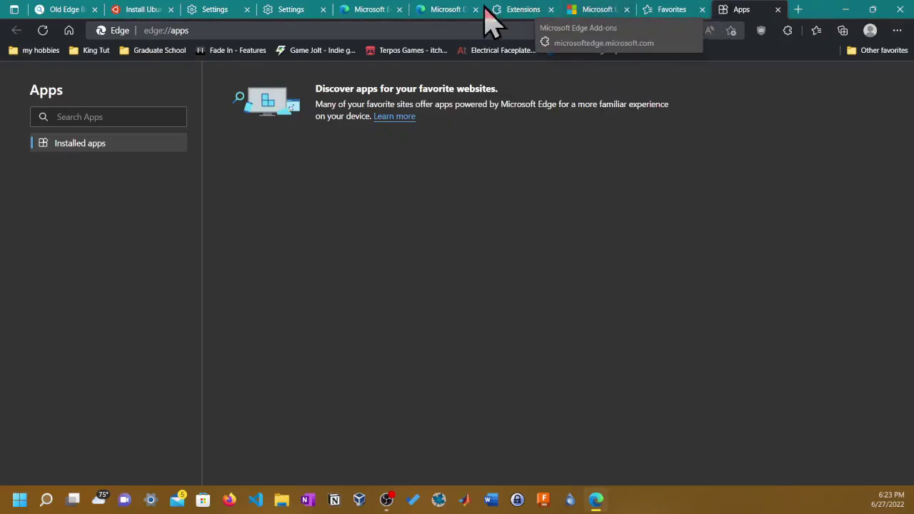
- Switch to the Microsoft Edge Features & Tips page and launch Developer tools there
left_click(450, 8)
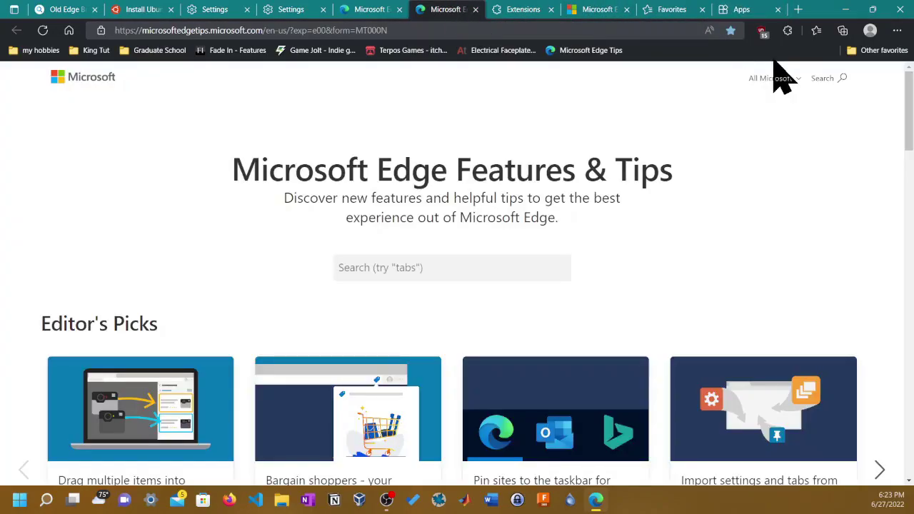
left_click(897, 30)
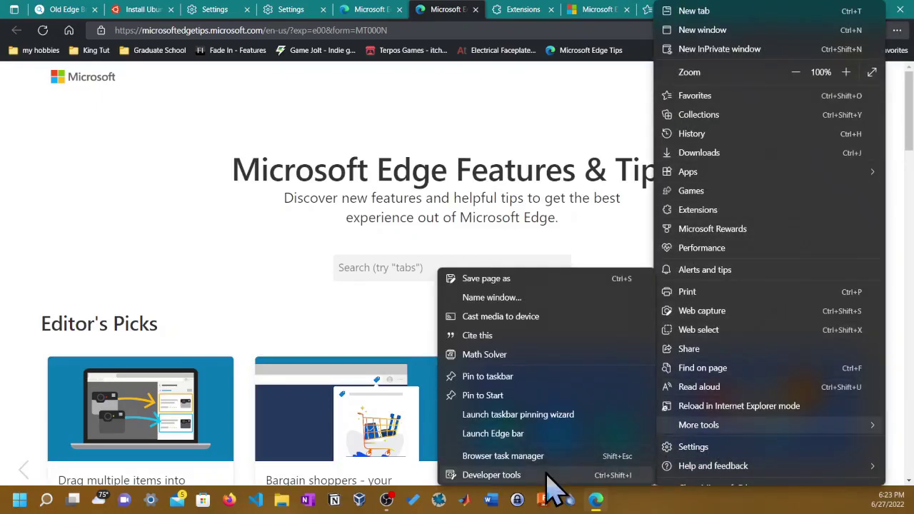
left_click(547, 485)
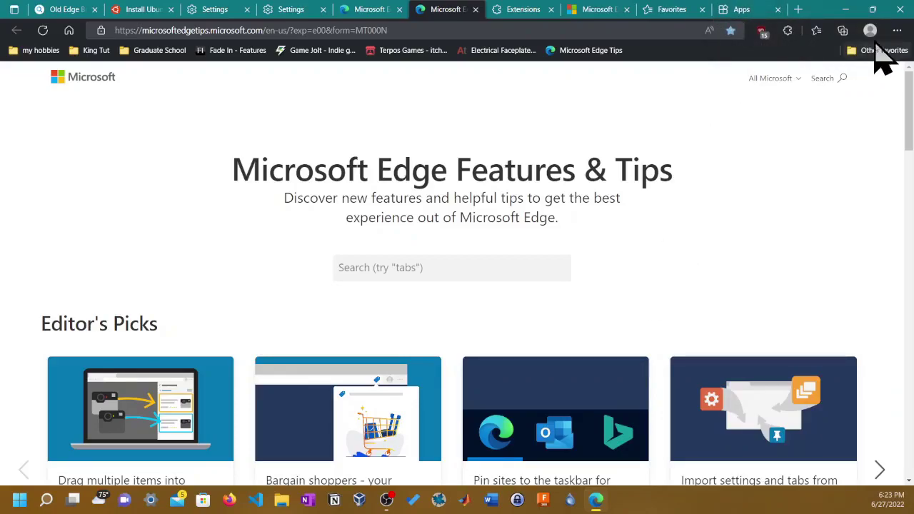
- Close the Apps page and return to the Microsoft Edge Features & Tips page with its Developer tools
left_click(727, 10)
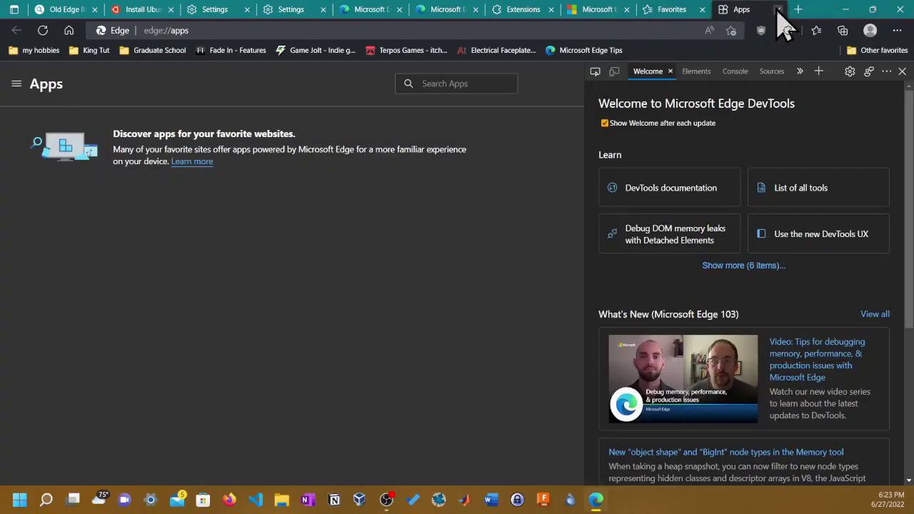
left_click(778, 11)
left_click(896, 30)
key("ctrl+w")
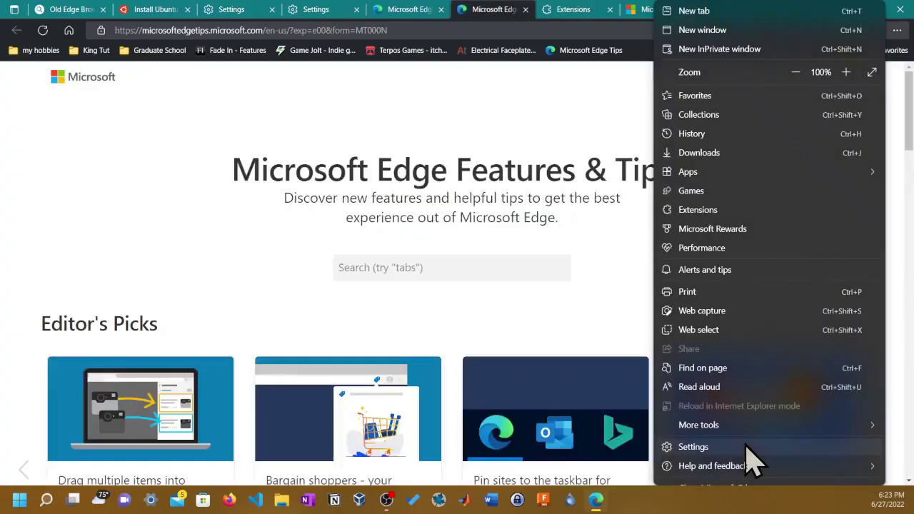
scroll(745, 442, "down", 1)
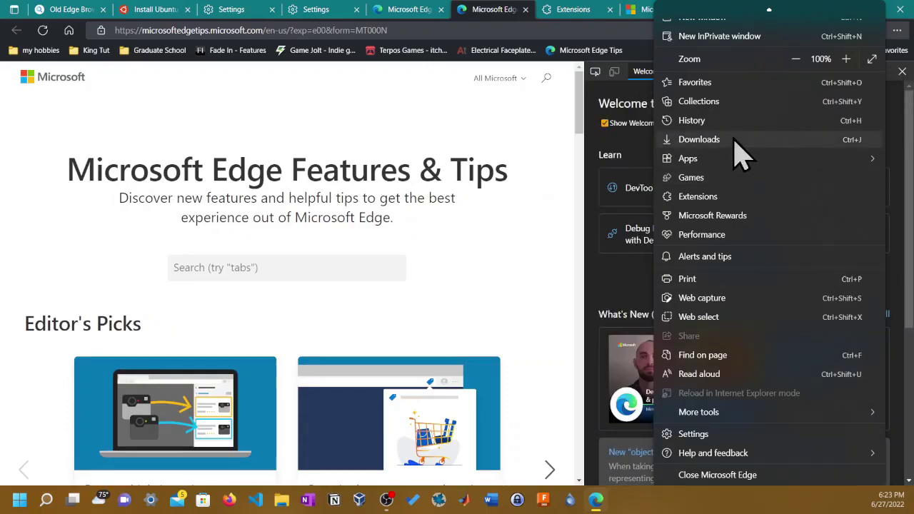
left_click(596, 278)
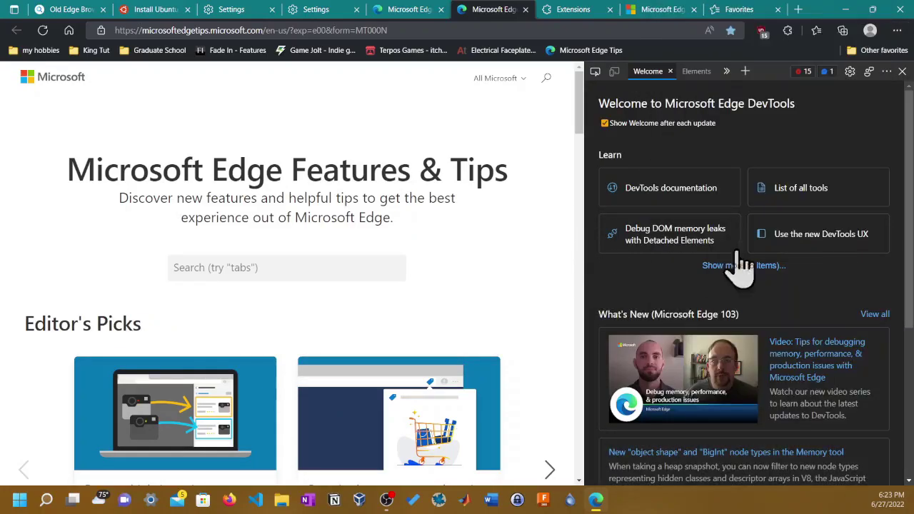
- Examine the page's HTML elements in DevTools, and close DevTools
left_click(691, 72)
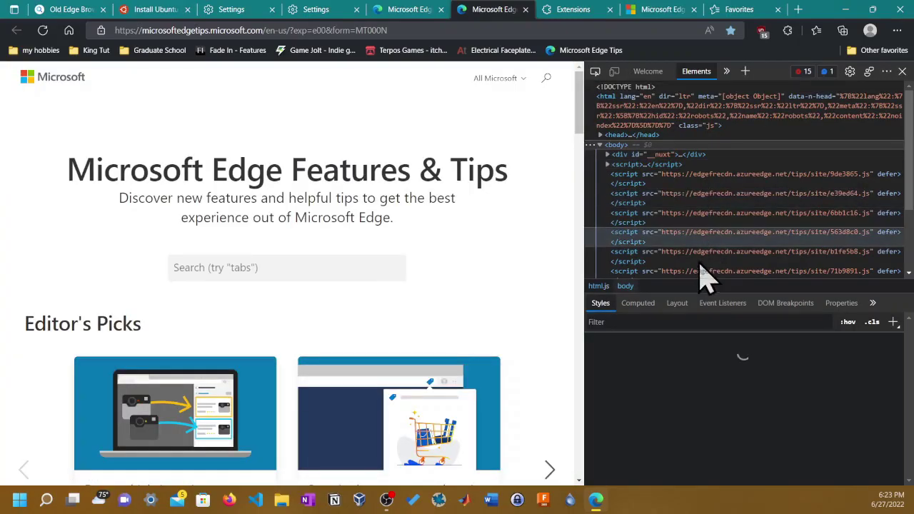
scroll(642, 193, "down", 2)
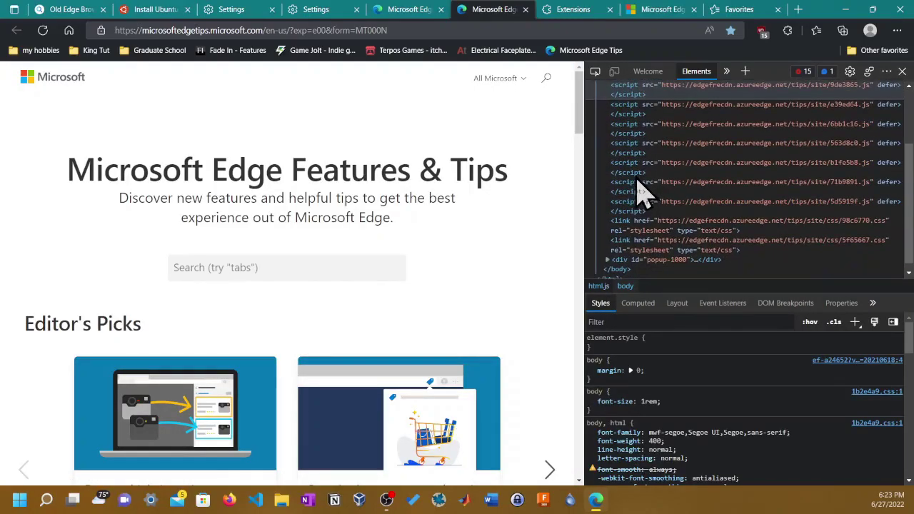
scroll(637, 193, "up", 2)
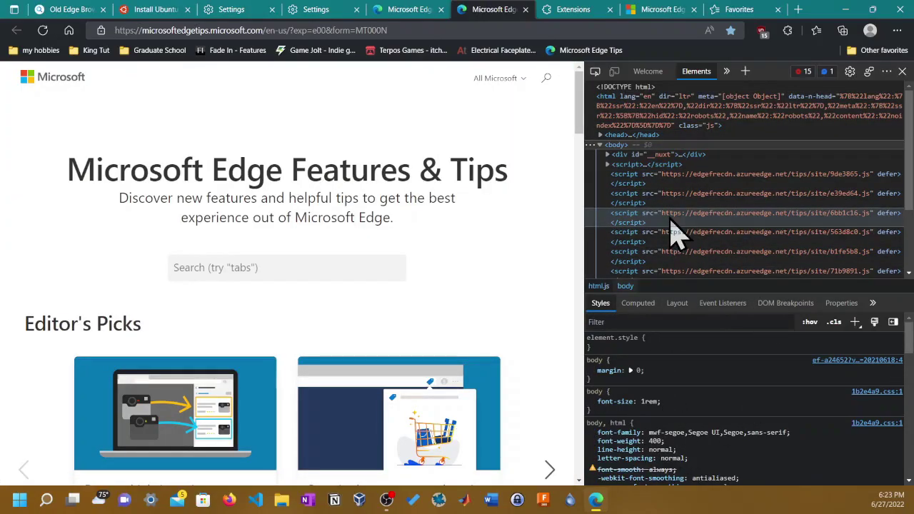
scroll(673, 231, "down", 2)
scroll(673, 231, "down", 1)
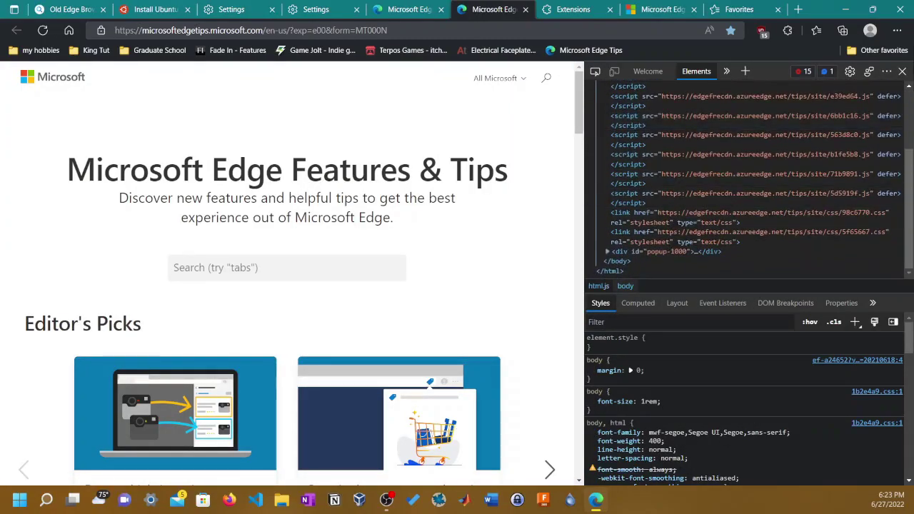
left_click(903, 72)
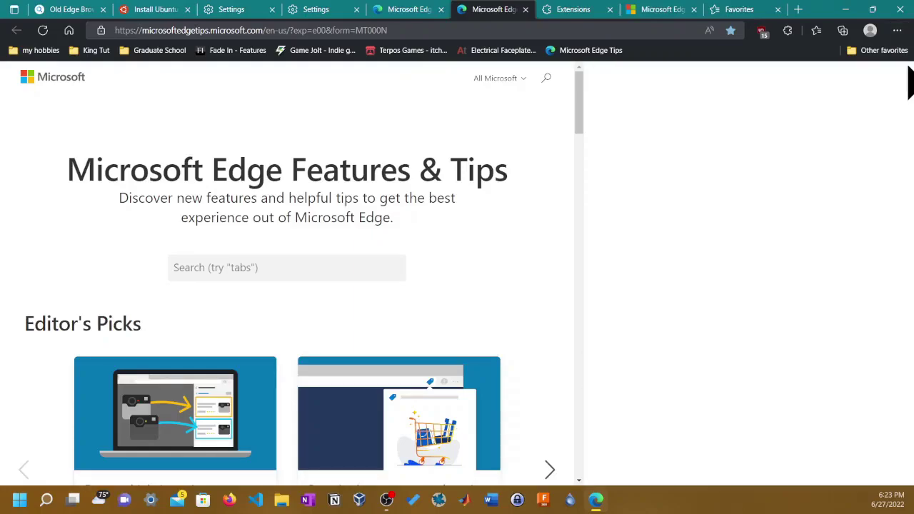
- Open the browser settings and review the tracking prevention options under Privacy, search, and services
left_click(897, 30)
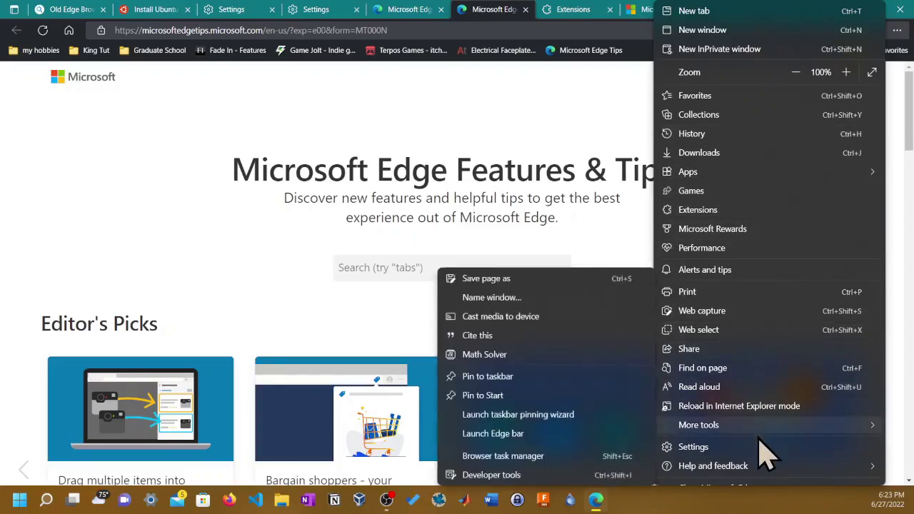
left_click(764, 448)
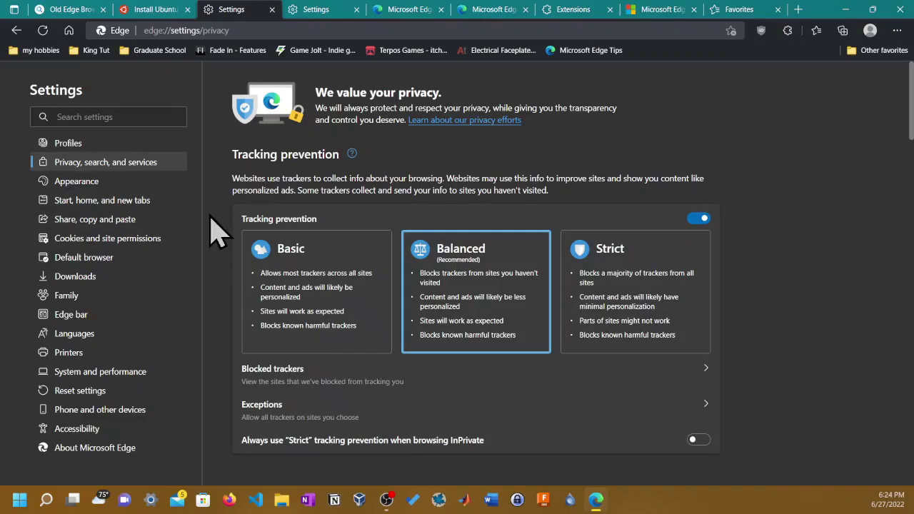
scroll(214, 230, "down", 3)
scroll(214, 231, "up", 3)
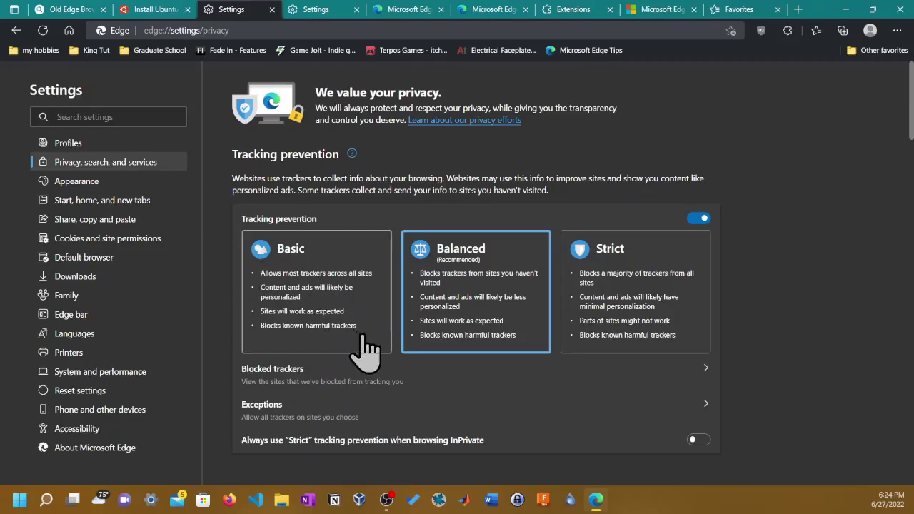
- Apply the Spicy red theme in the Appearance settings, and review the toolbar, context menu and font options
left_click(109, 183)
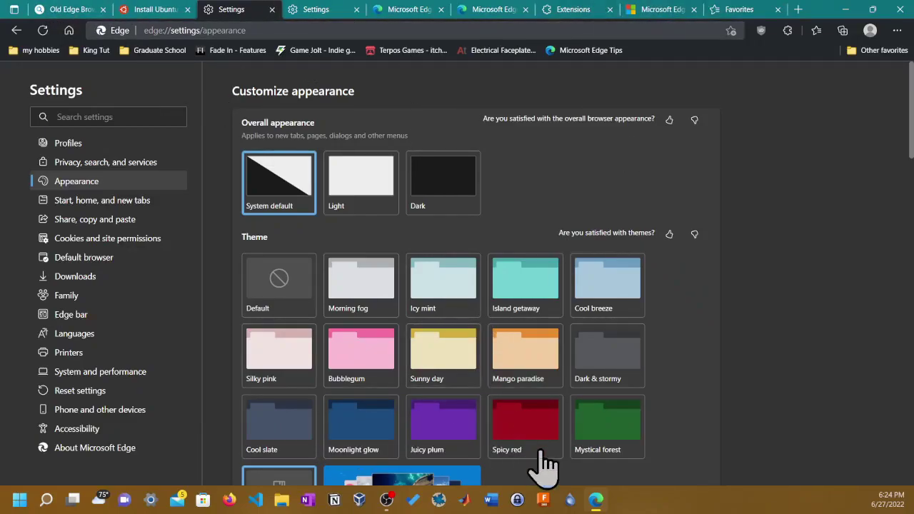
left_click(534, 431)
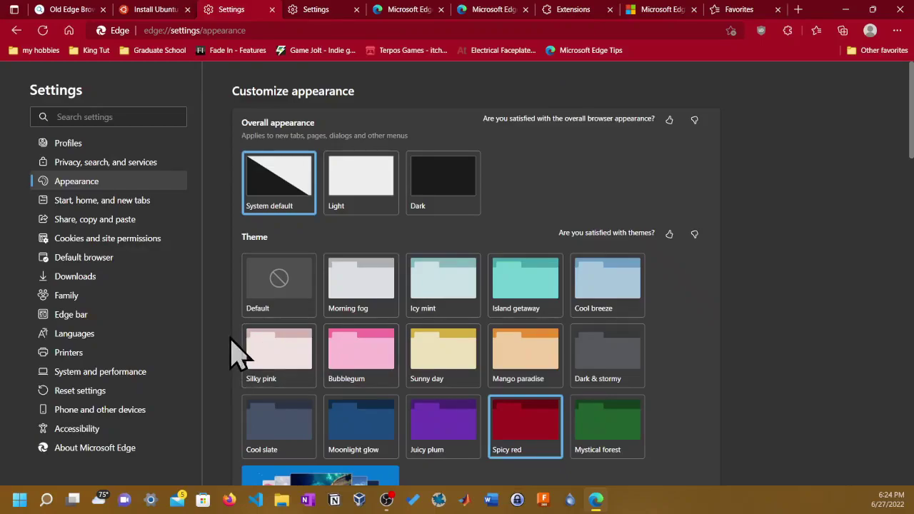
scroll(230, 340, "down", 5)
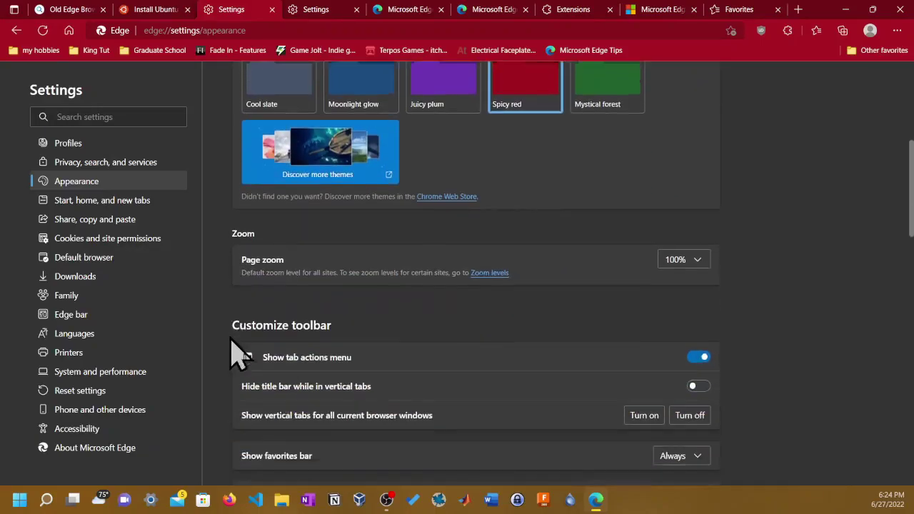
scroll(231, 350, "down", 6)
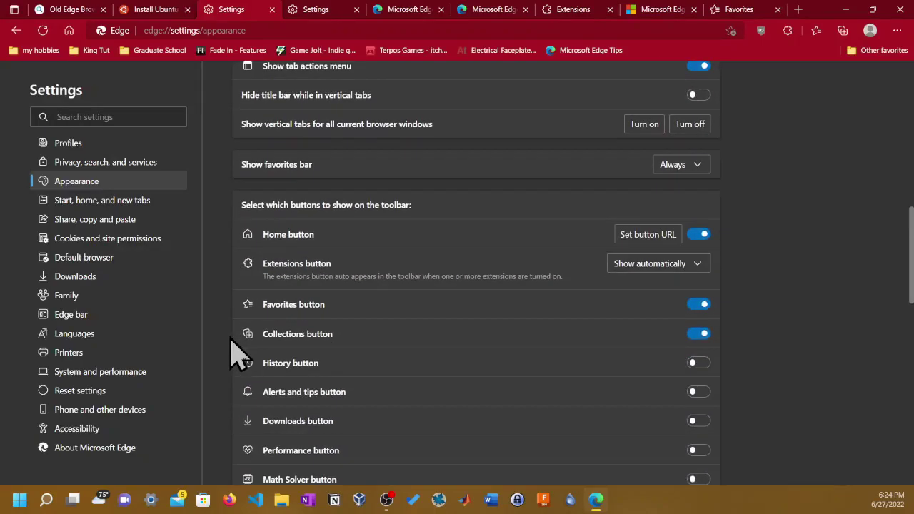
scroll(231, 350, "down", 6)
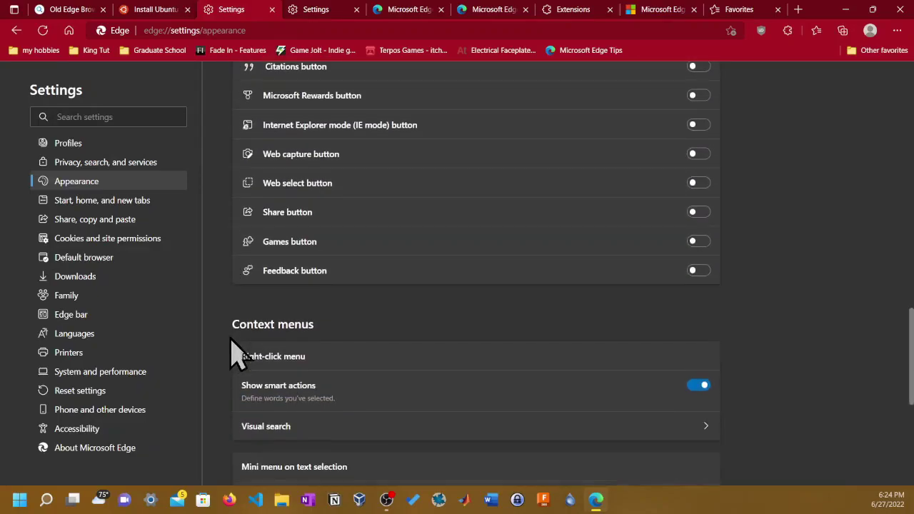
scroll(231, 350, "down", 2)
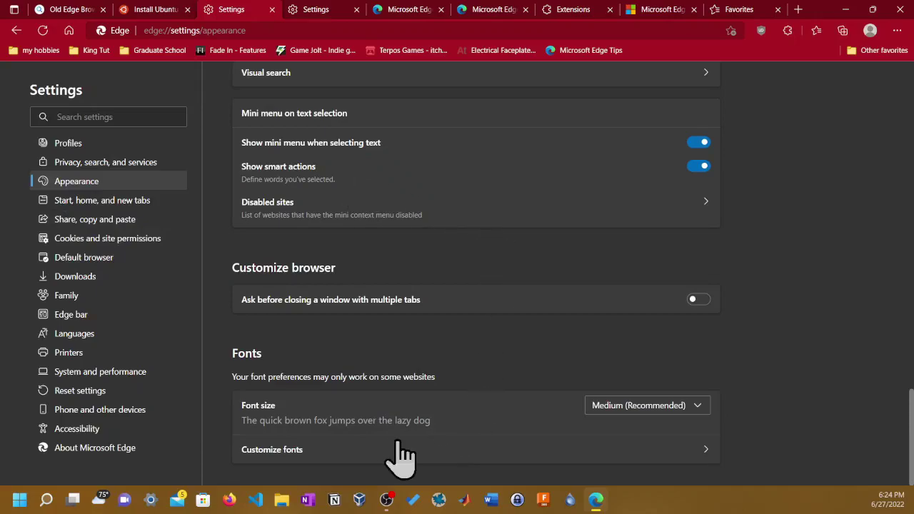
- Review the startup, home button and new tab page options in the Start, home, and new tabs settings
left_click(109, 202)
scroll(295, 239, "up", 1)
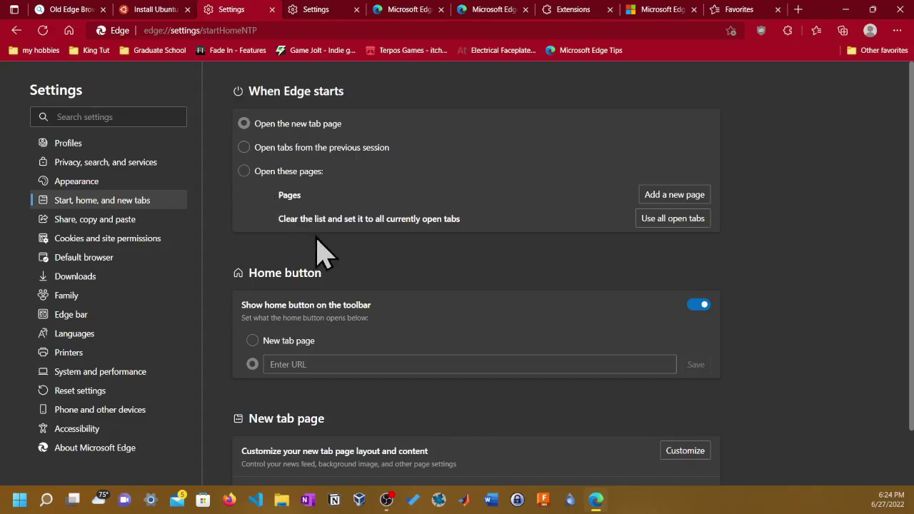
scroll(477, 332, "down", 1)
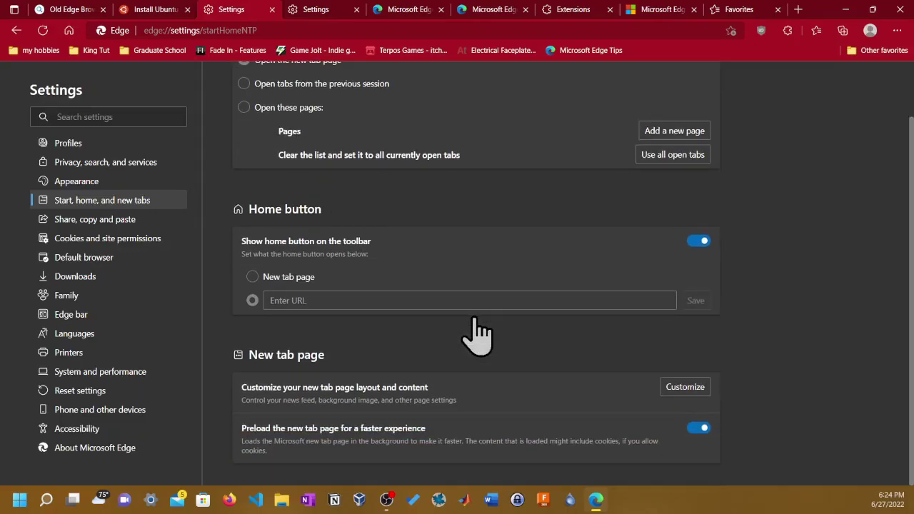
- In the Share, copy and paste settings, try the Plain text URL format and restore Link as the default
left_click(118, 223)
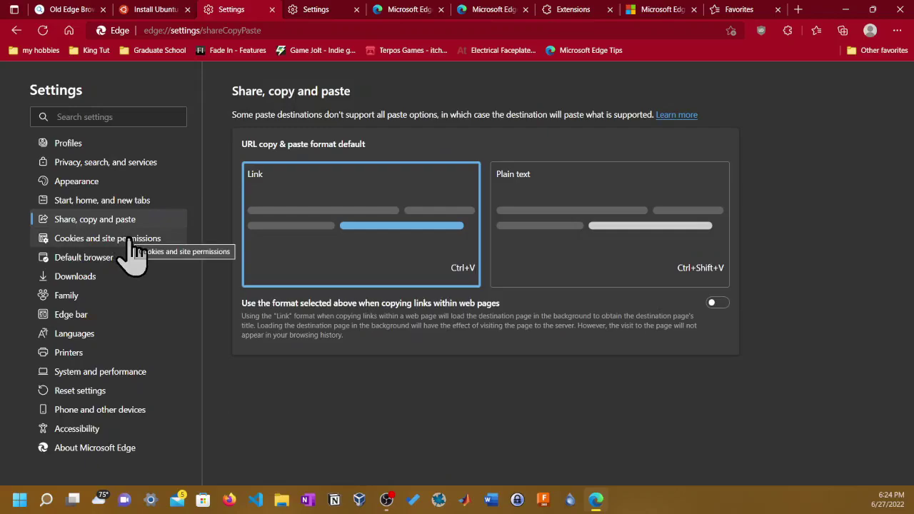
left_click(569, 216)
left_click(371, 239)
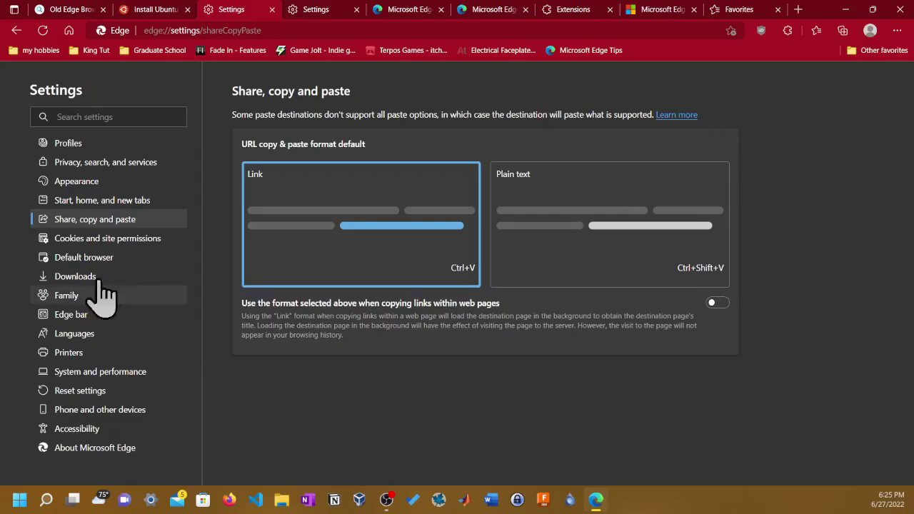
- Examine the stored cookies options and the full list of permissions in the Cookies and site permissions settings
left_click(61, 241)
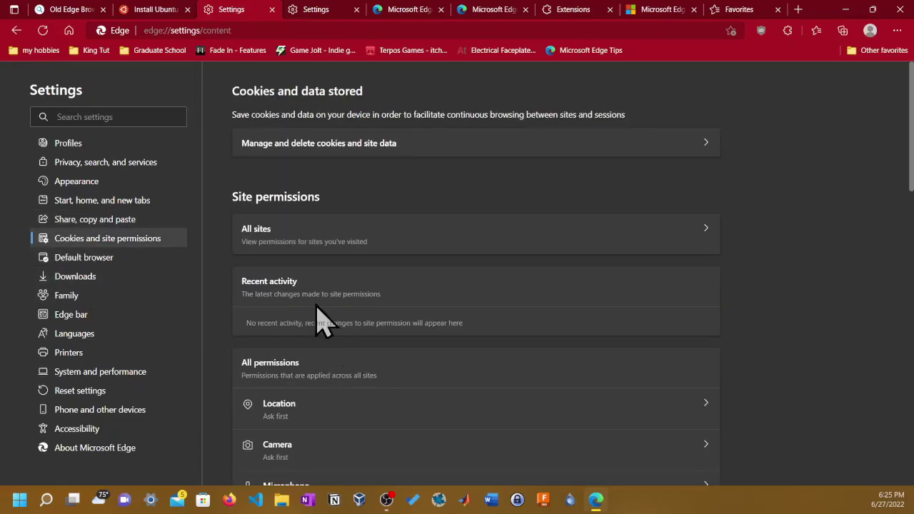
scroll(321, 225, "down", 3)
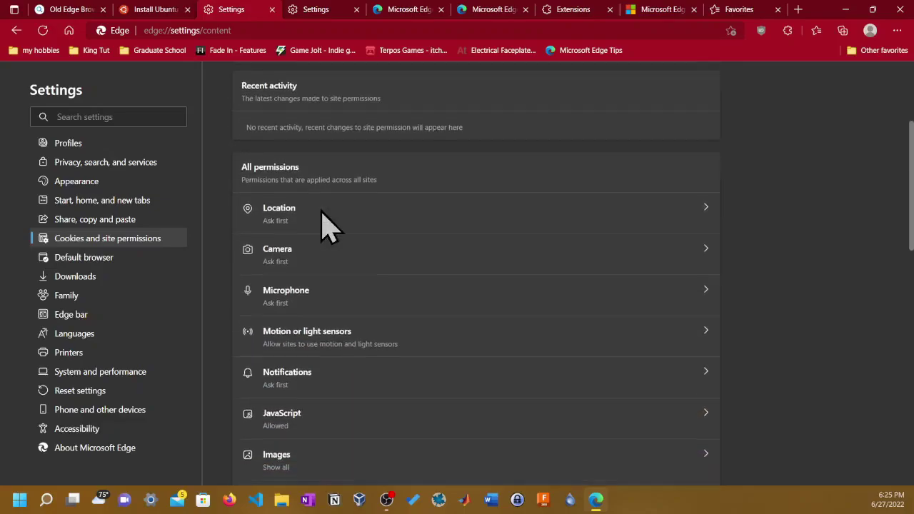
scroll(321, 227, "down", 4)
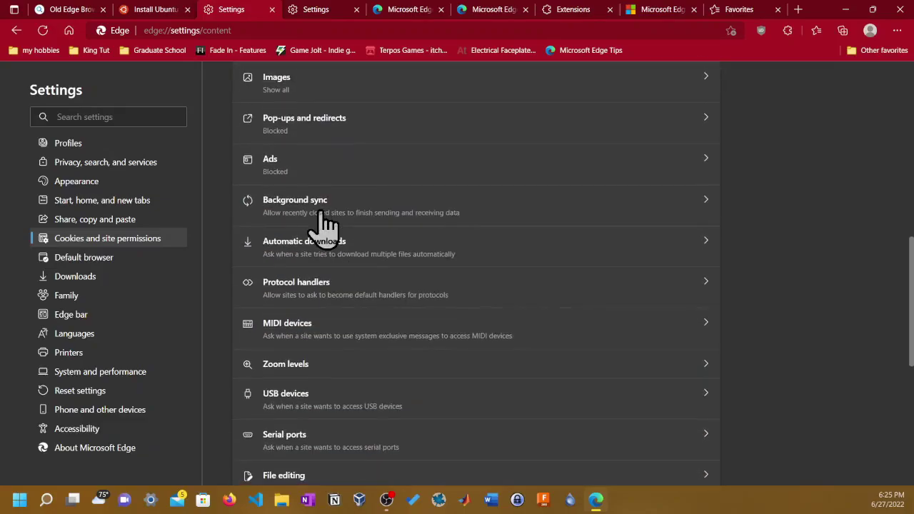
scroll(323, 225, "up", 6)
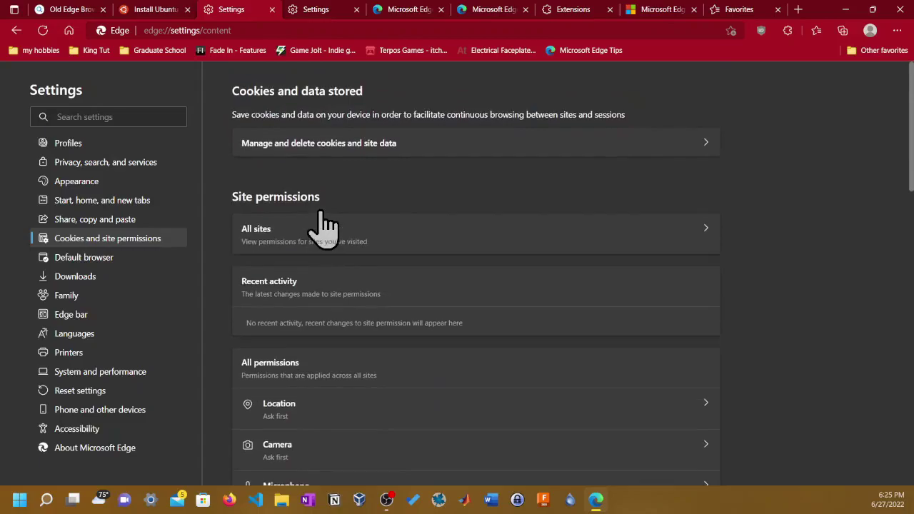
scroll(322, 225, "down", 4)
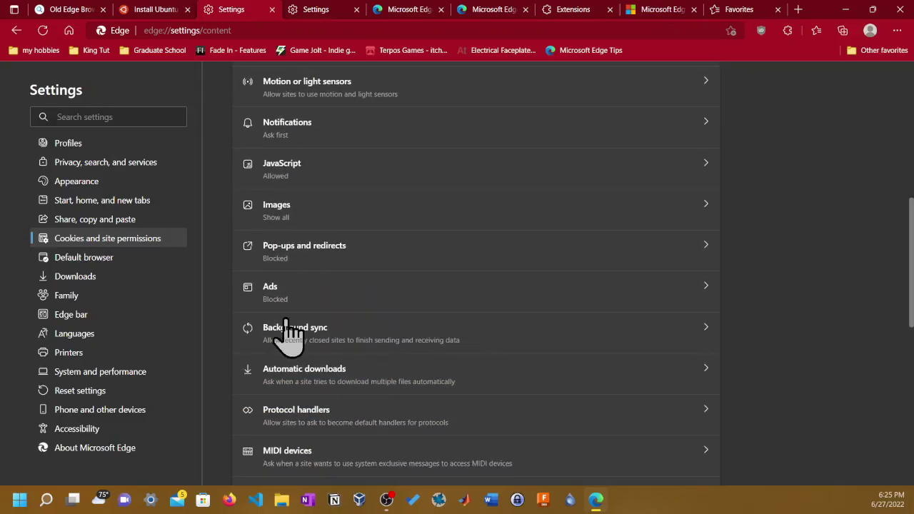
scroll(288, 334, "down", 3)
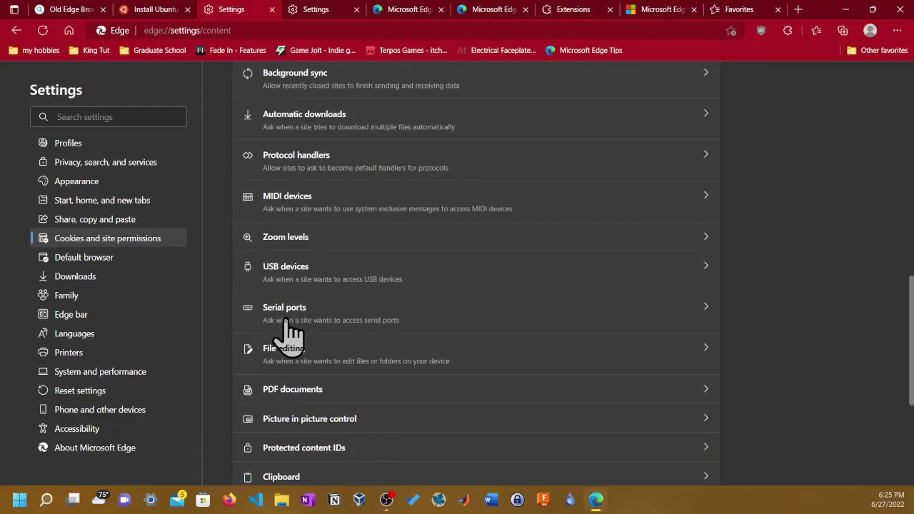
scroll(288, 329, "down", 3)
scroll(279, 344, "up", 1)
scroll(278, 344, "up", 7)
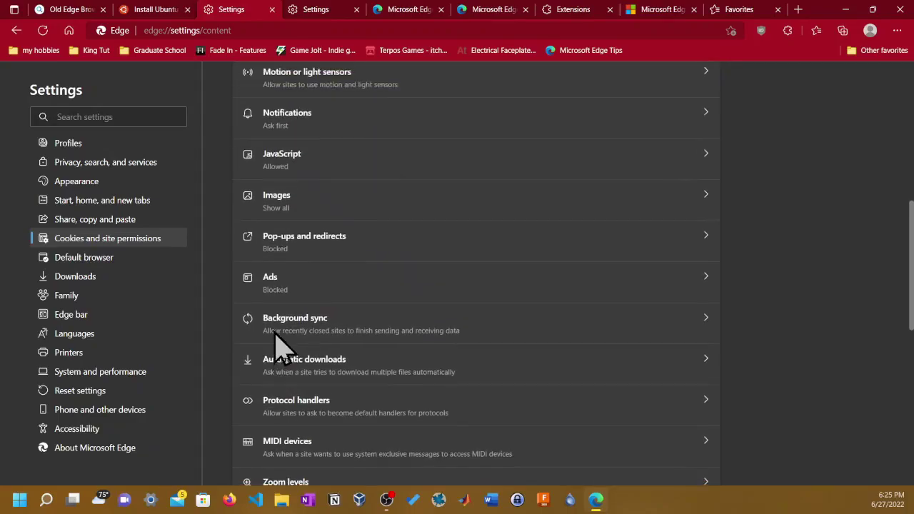
scroll(280, 346, "up", 2)
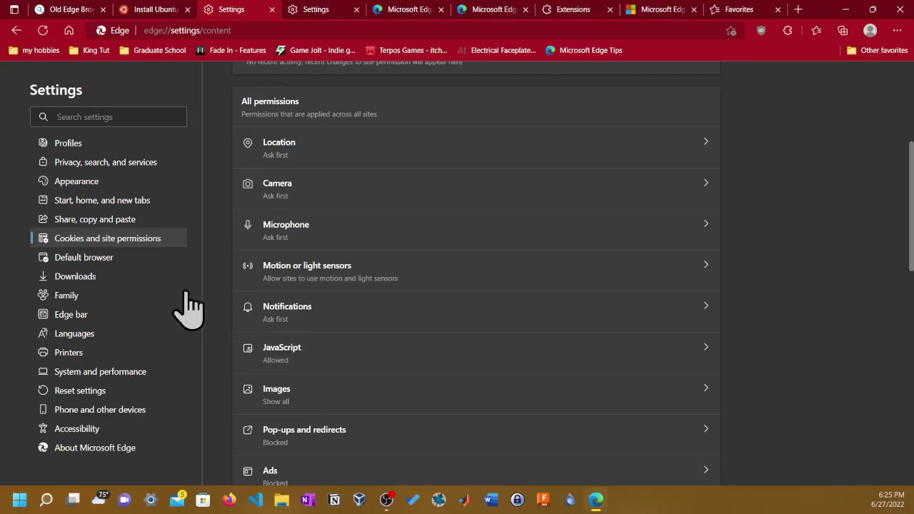
- Look through the Default browser, Downloads, Family and Edge bar settings pages
left_click(162, 264)
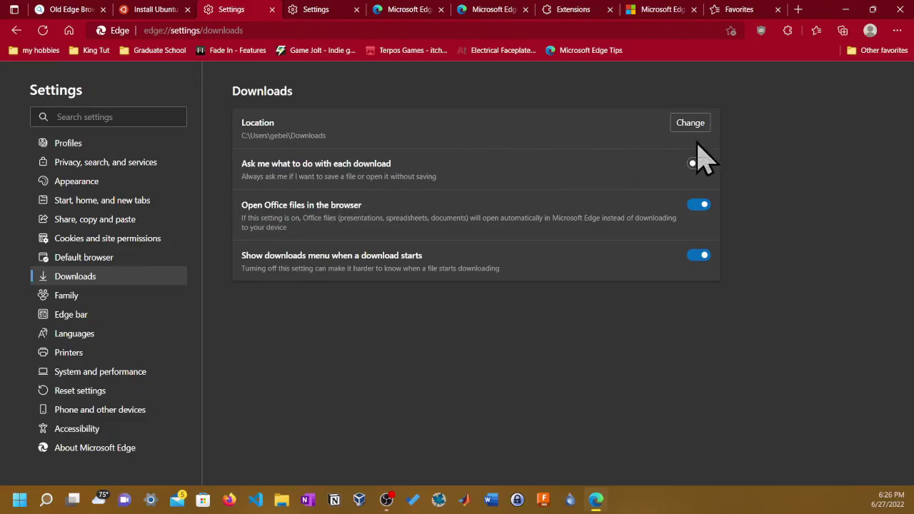
left_click(68, 297)
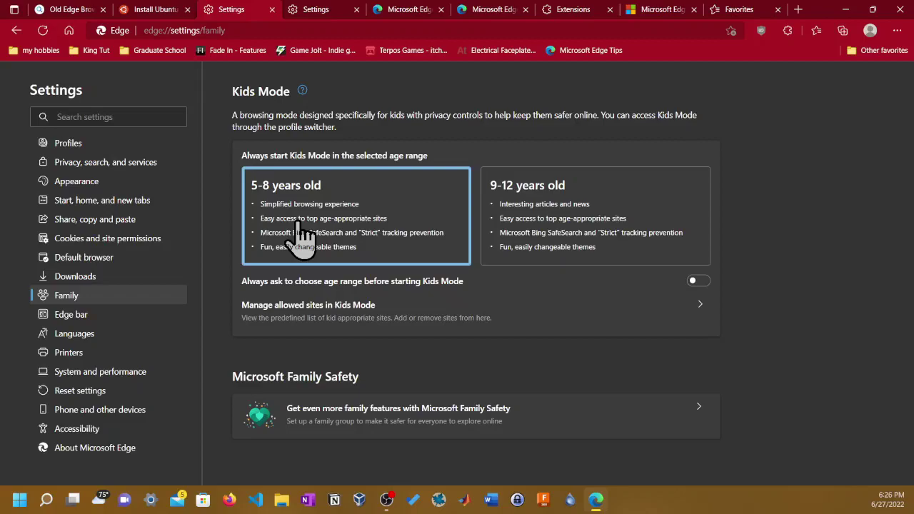
left_click(120, 322)
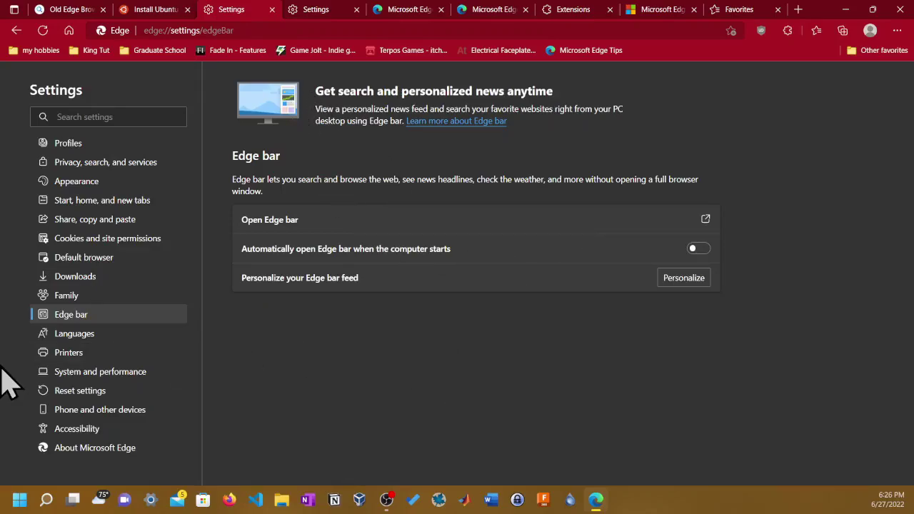
- Review the preferred languages, translation and writing assistance options in the Languages settings
left_click(71, 335)
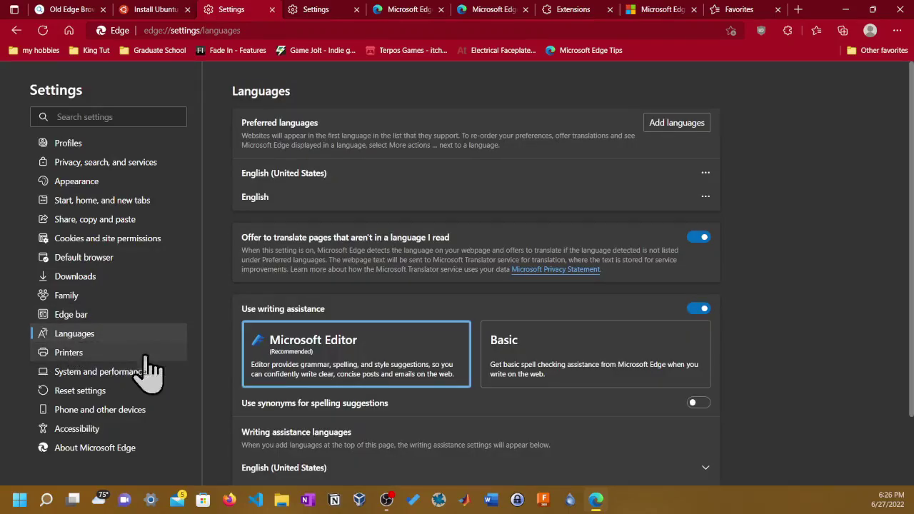
scroll(312, 422, "down", 2)
scroll(314, 421, "up", 2)
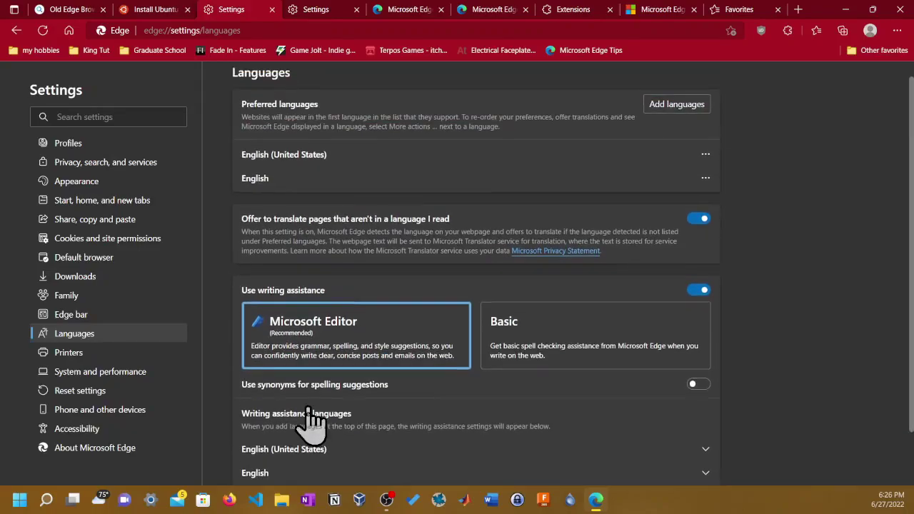
scroll(364, 405, "down", 2)
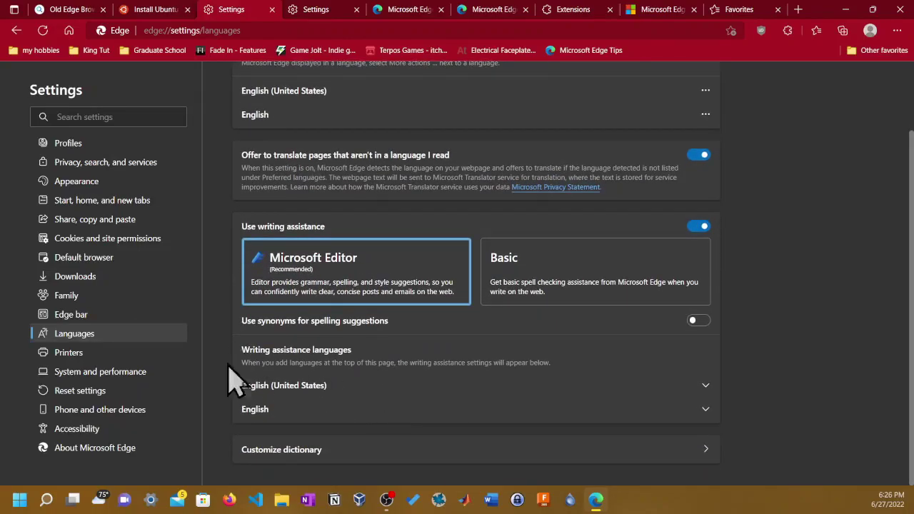
- View the Printers settings and examine the startup, efficiency mode and sleeping tab options under System and performance
left_click(148, 358)
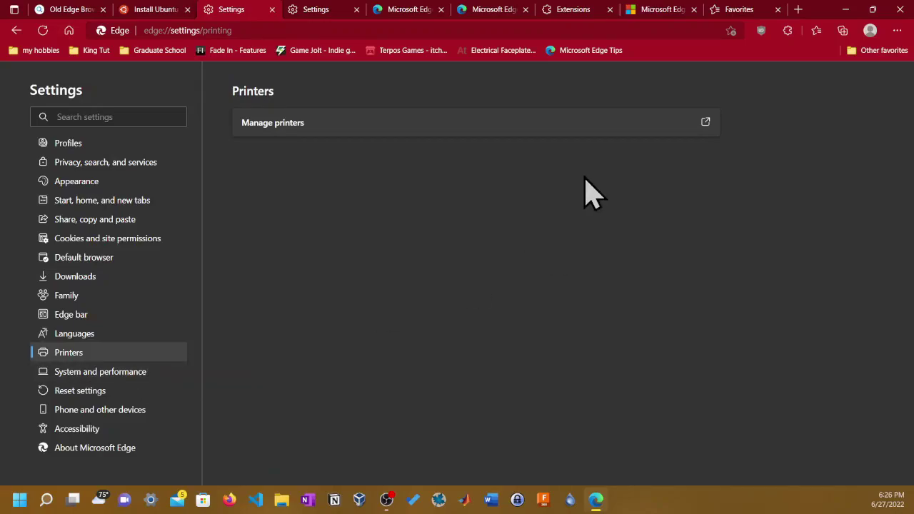
left_click(158, 376)
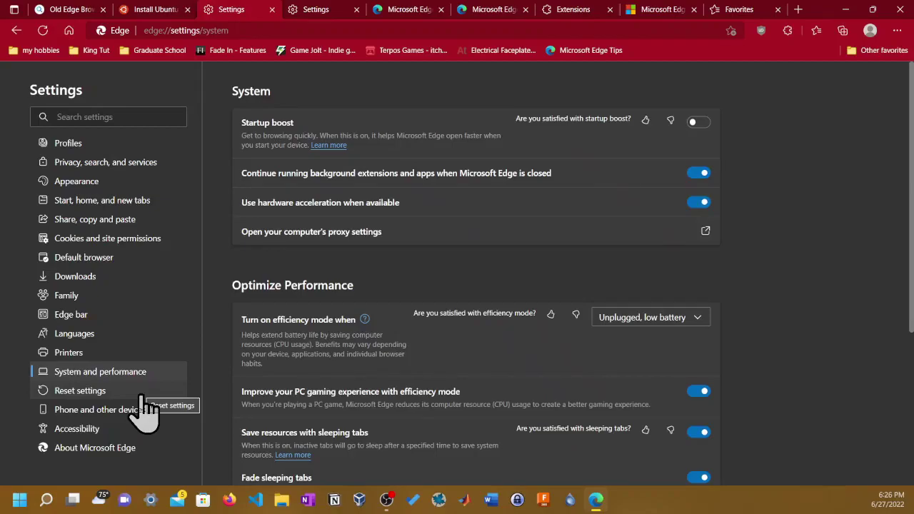
scroll(595, 265, "down", 3)
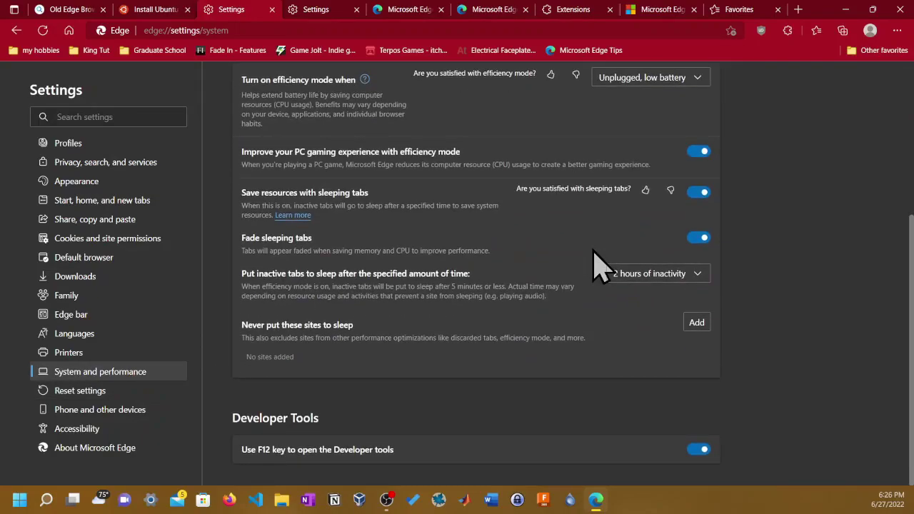
scroll(595, 266, "up", 3)
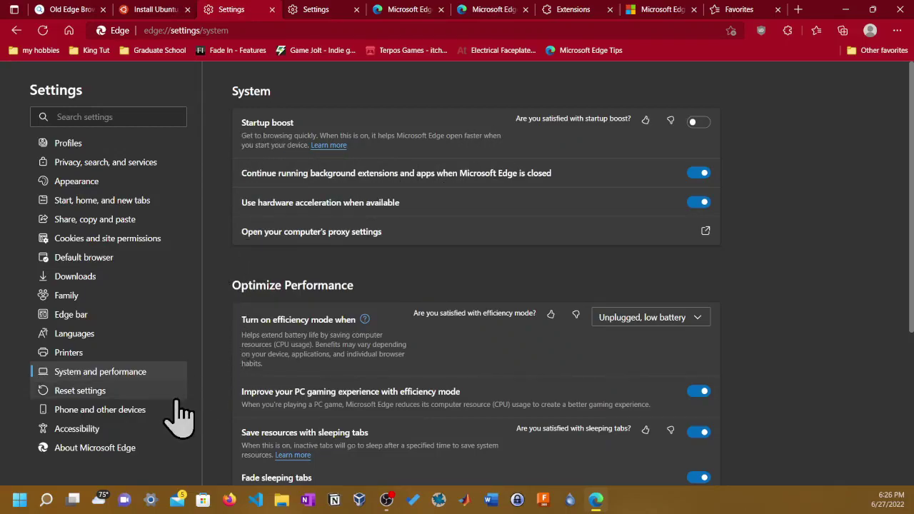
- Look through the Reset settings, Phone and other devices, and Accessibility pages
left_click(107, 391)
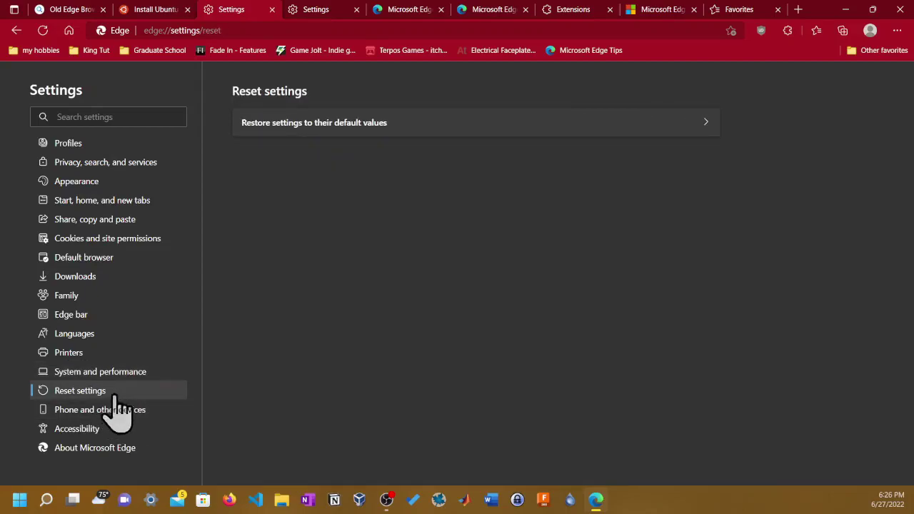
left_click(119, 411)
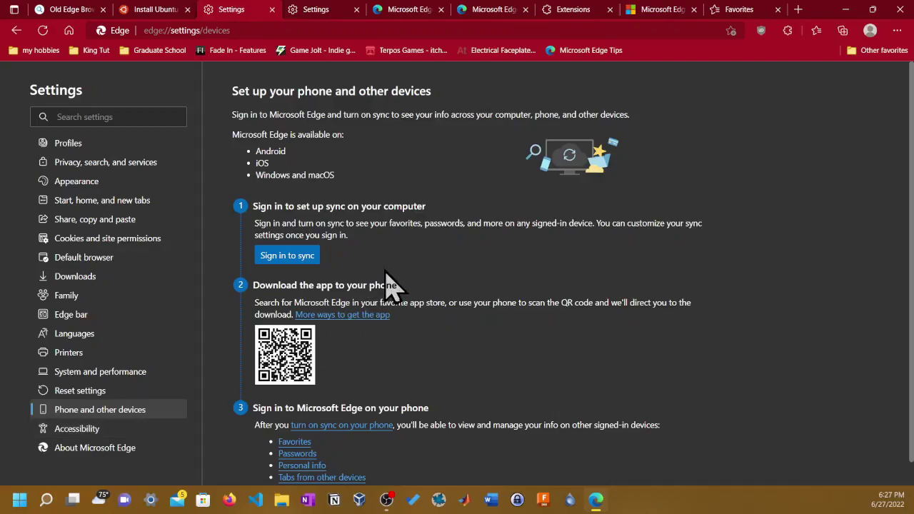
left_click(98, 429)
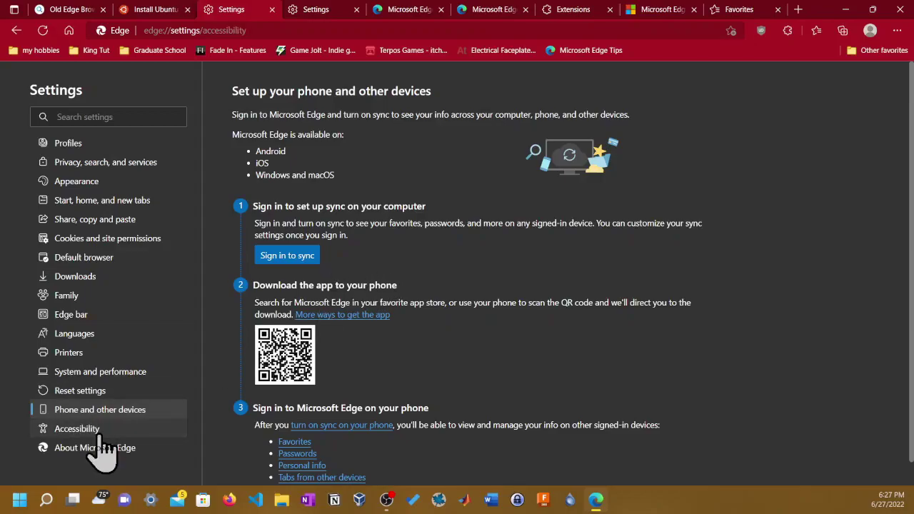
scroll(403, 307, "down", 3)
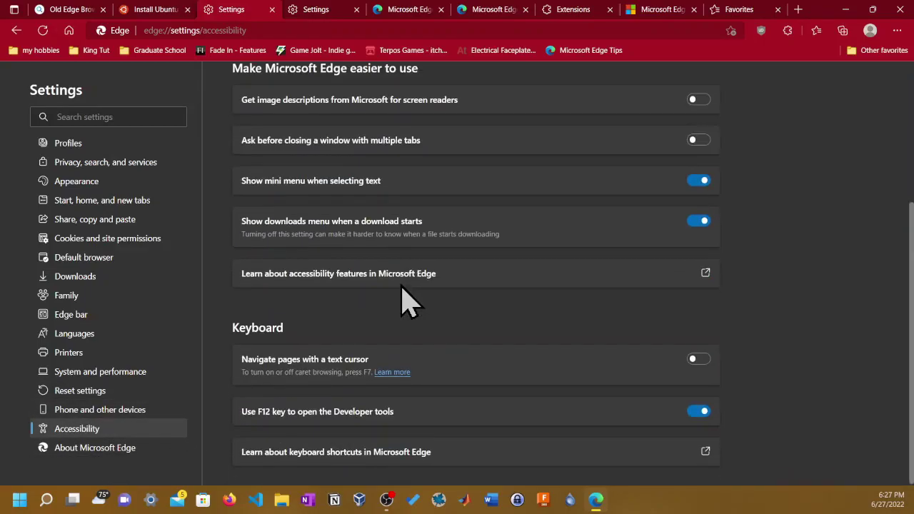
- Check the version and Insider information on the About Microsoft Edge page, and go to the browser's home page
left_click(160, 447)
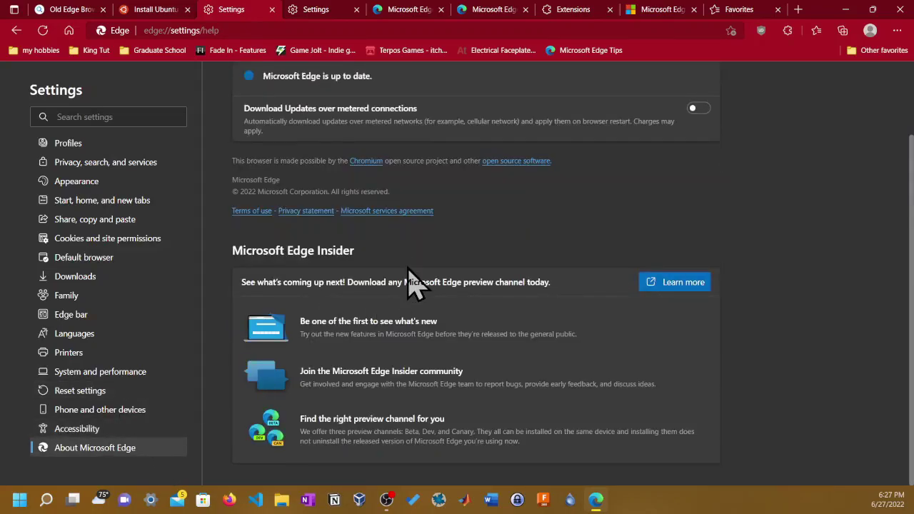
scroll(414, 264, "up", 2)
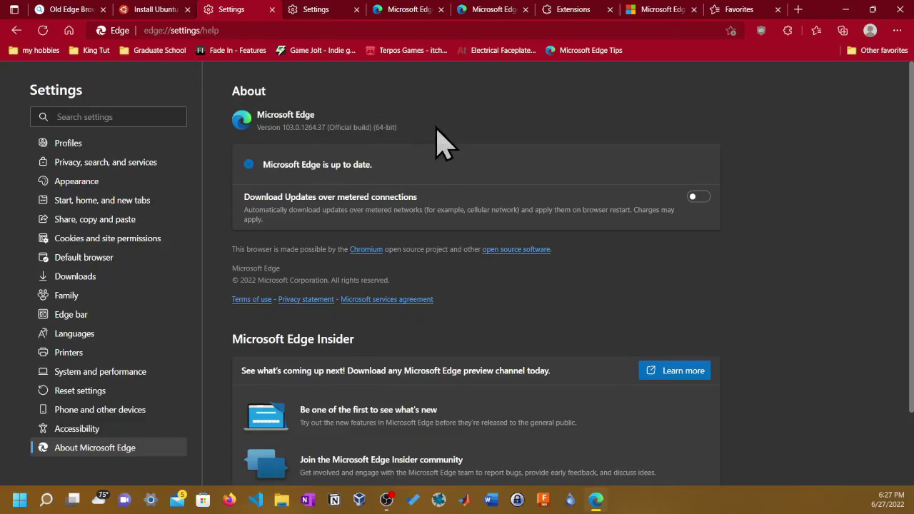
scroll(366, 370, "down", 1)
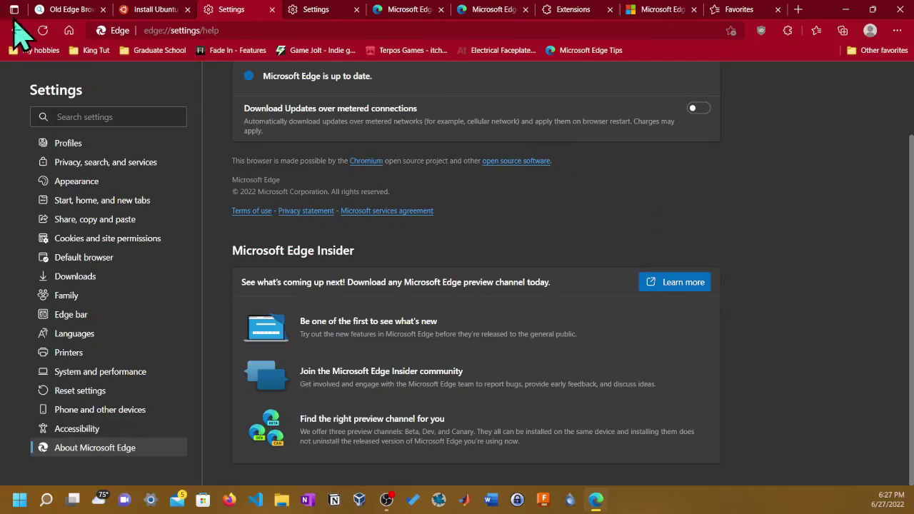
left_click(69, 31)
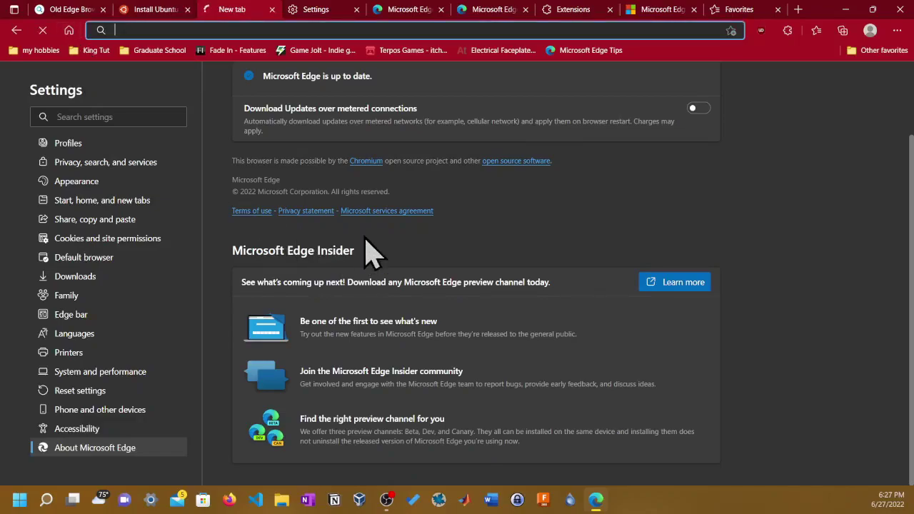